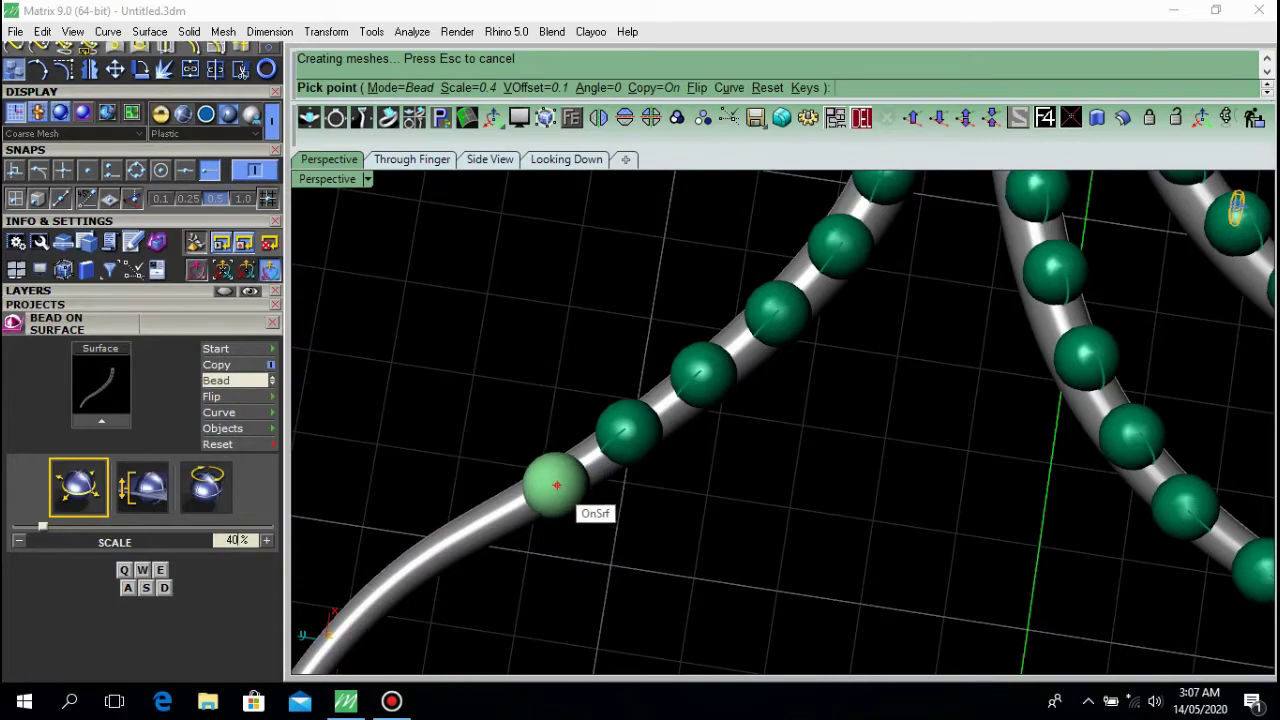
Place the remaining evenly spaced beads along the partly beaded leg, continuing down to its tip.
left_click(470, 528)
left_click(389, 585)
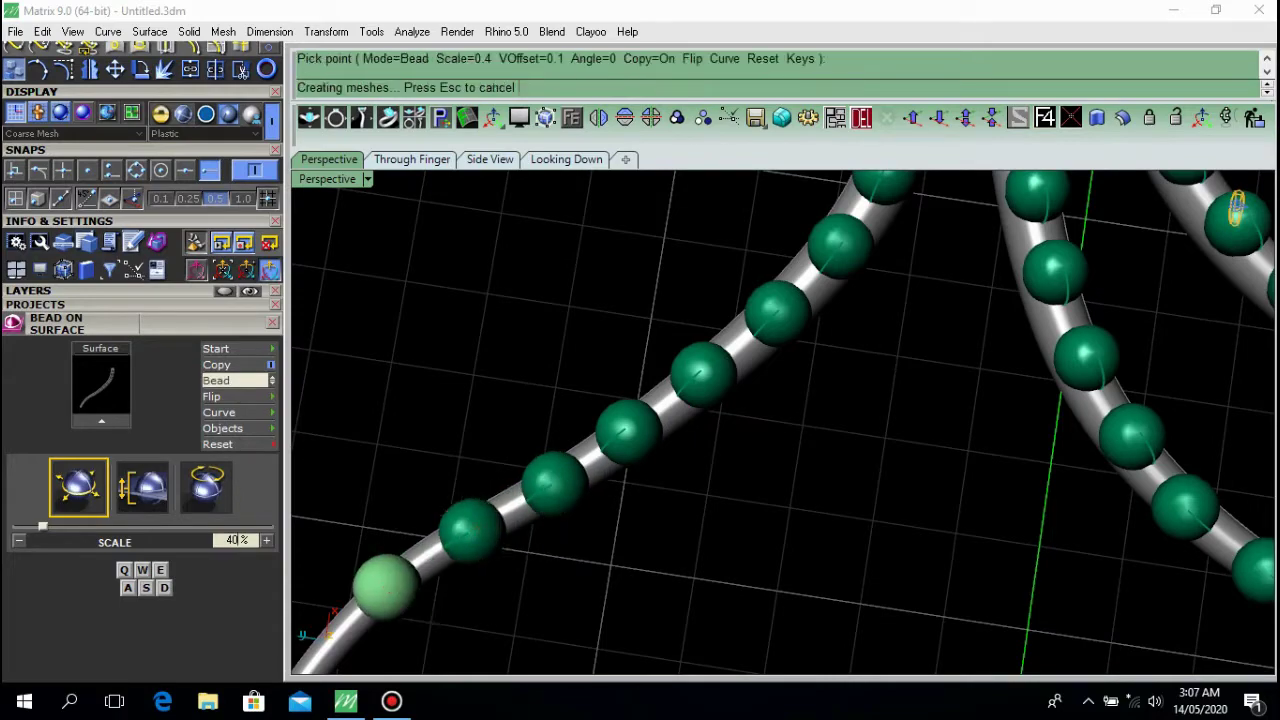
right_click(389, 585)
scroll(610, 465, "down", 15)
right_click_drag(640, 452, 591, 444, "shift")
scroll(561, 455, "up", 18)
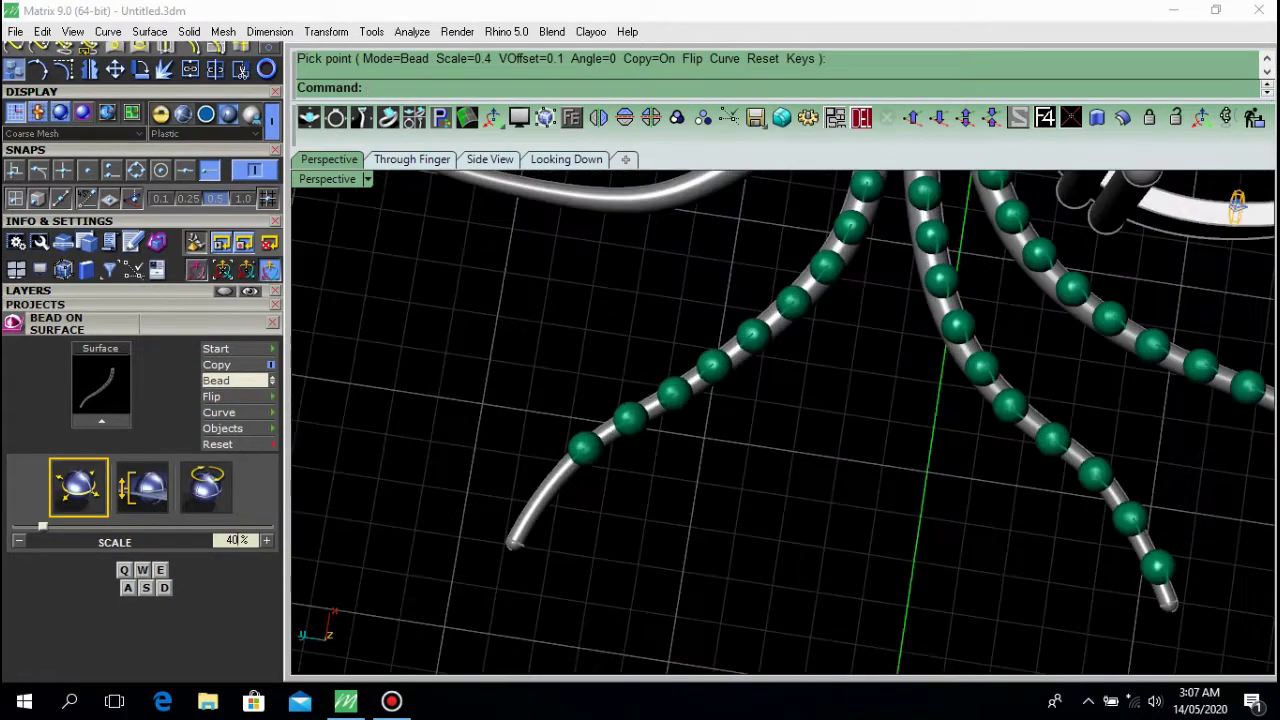
right_click(555, 472)
left_click(548, 468)
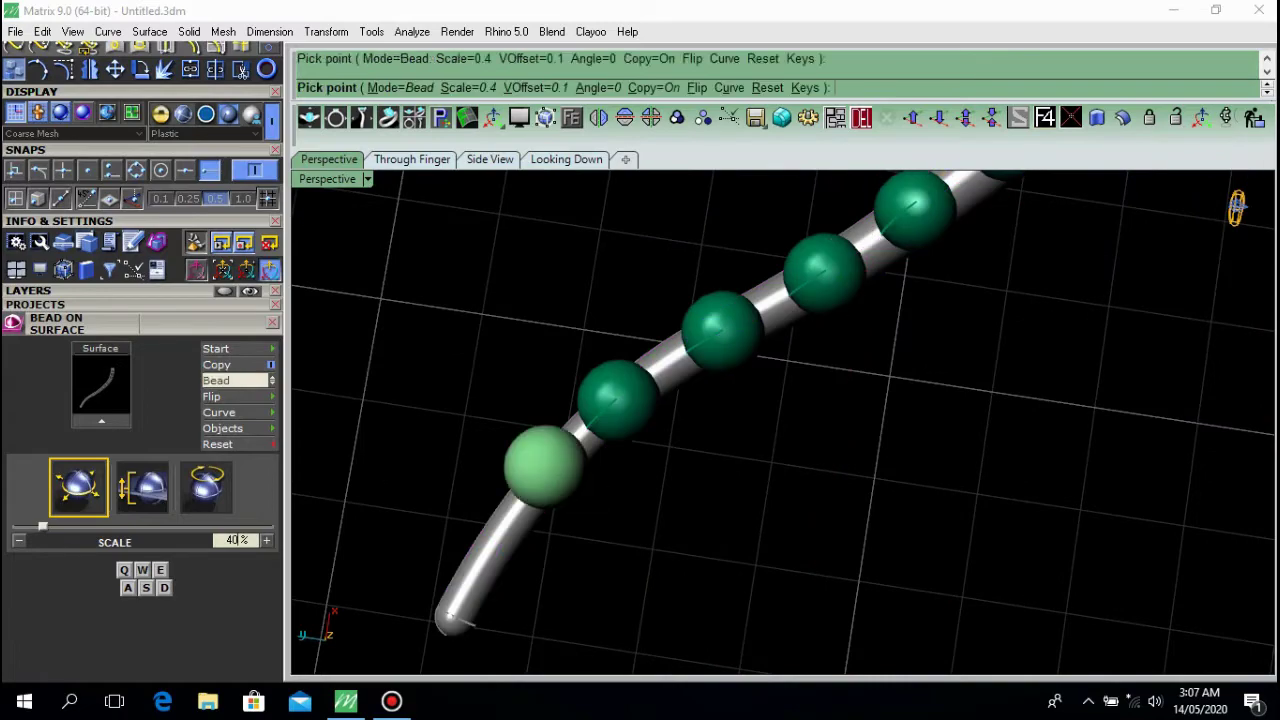
left_click(476, 562)
right_click(478, 562)
scroll(572, 524, "down", 16)
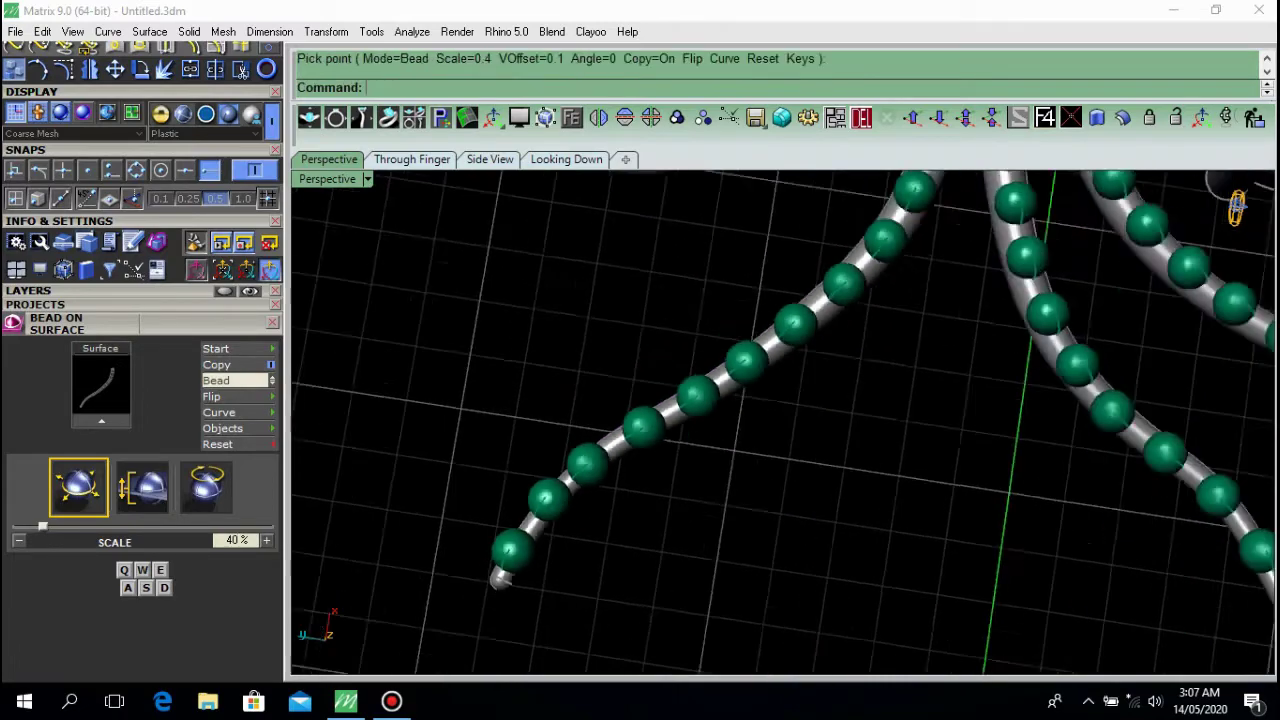
Start Bead on Surface on the last bare leg of the beaded side and place four beads outward from the ring.
scroll(682, 381, "up", 16)
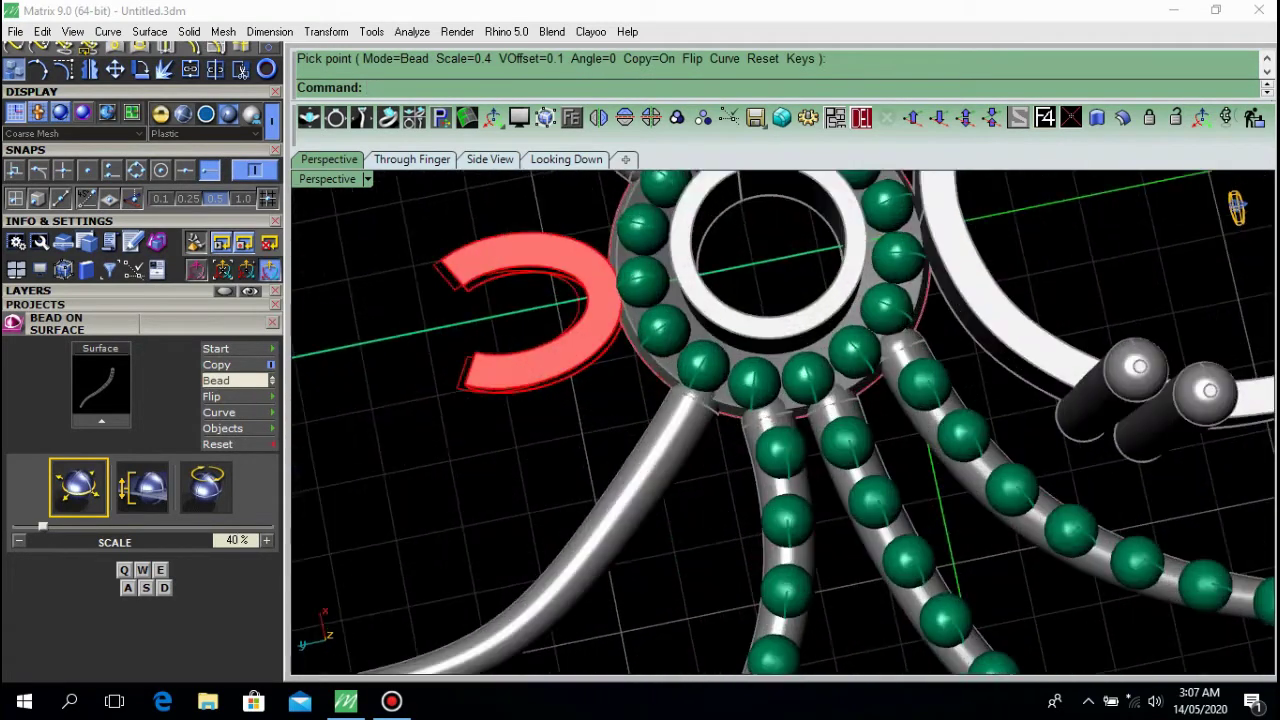
right_click(670, 432)
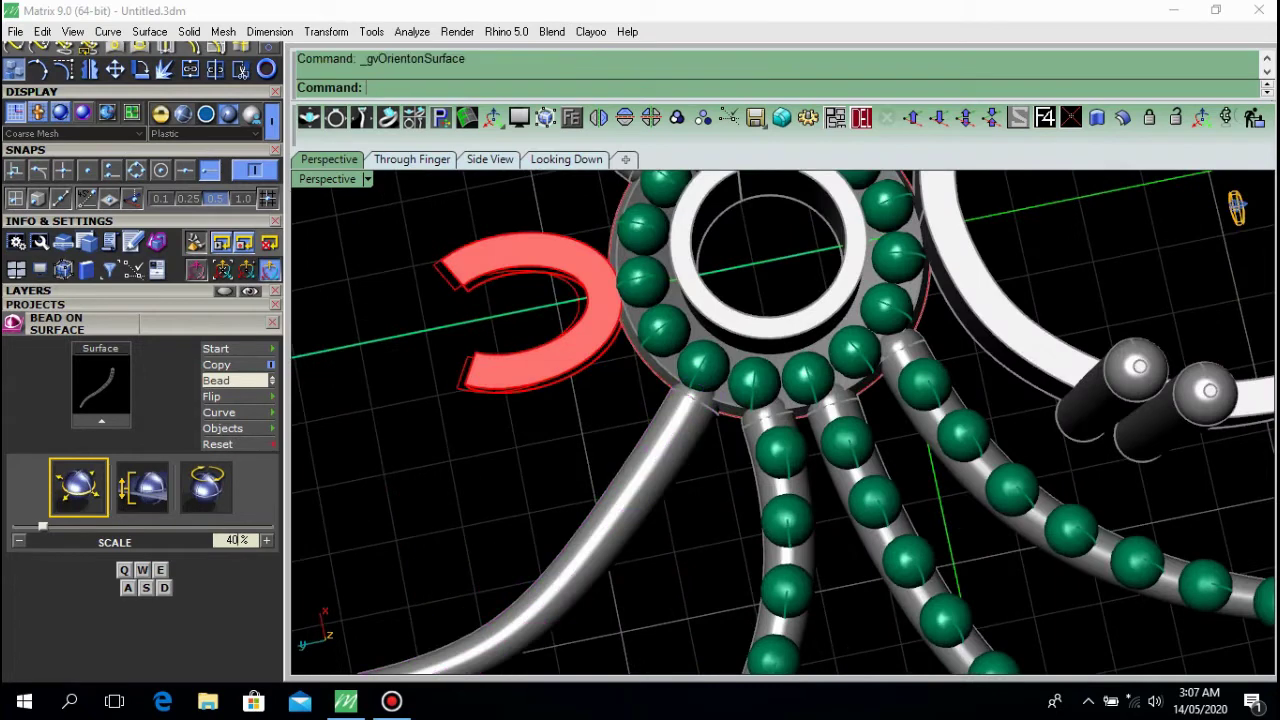
left_click(682, 424)
left_click(649, 466)
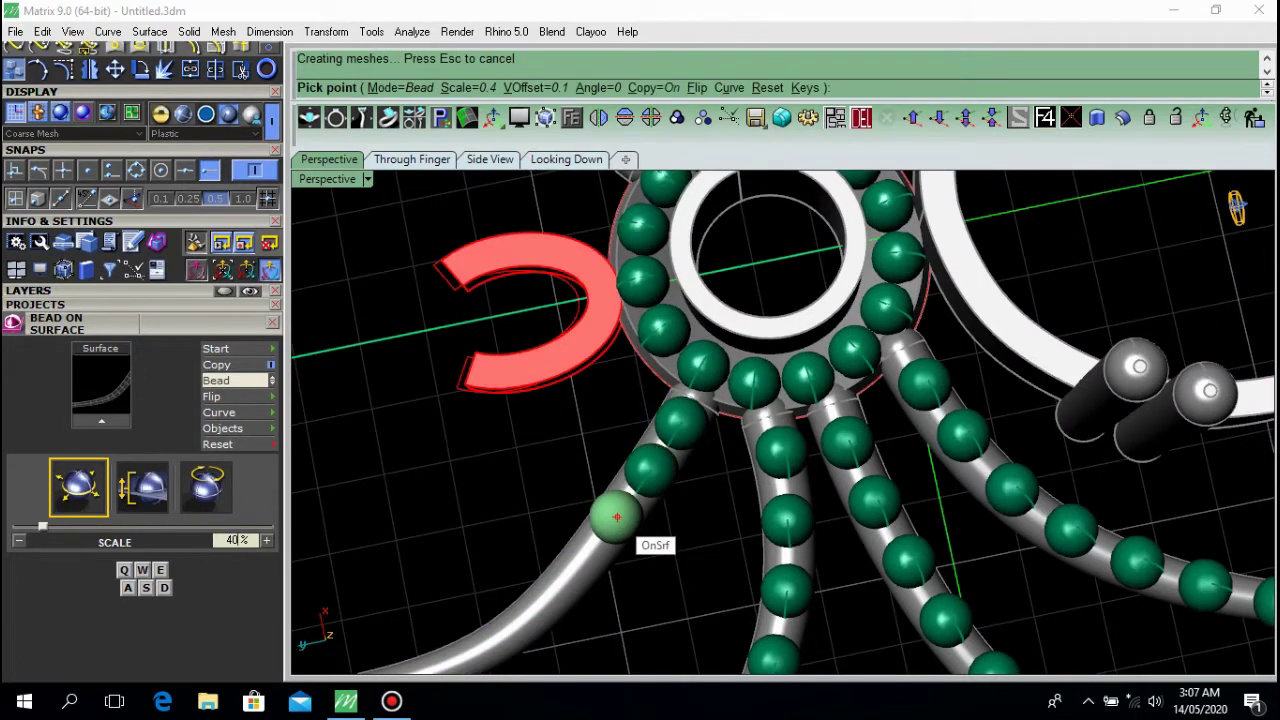
left_click(613, 519)
left_click(566, 575)
Continue the evenly spaced beads along the rest of that leg to its tip and finish the command.
right_click_drag(566, 575, 681, 386, "shift")
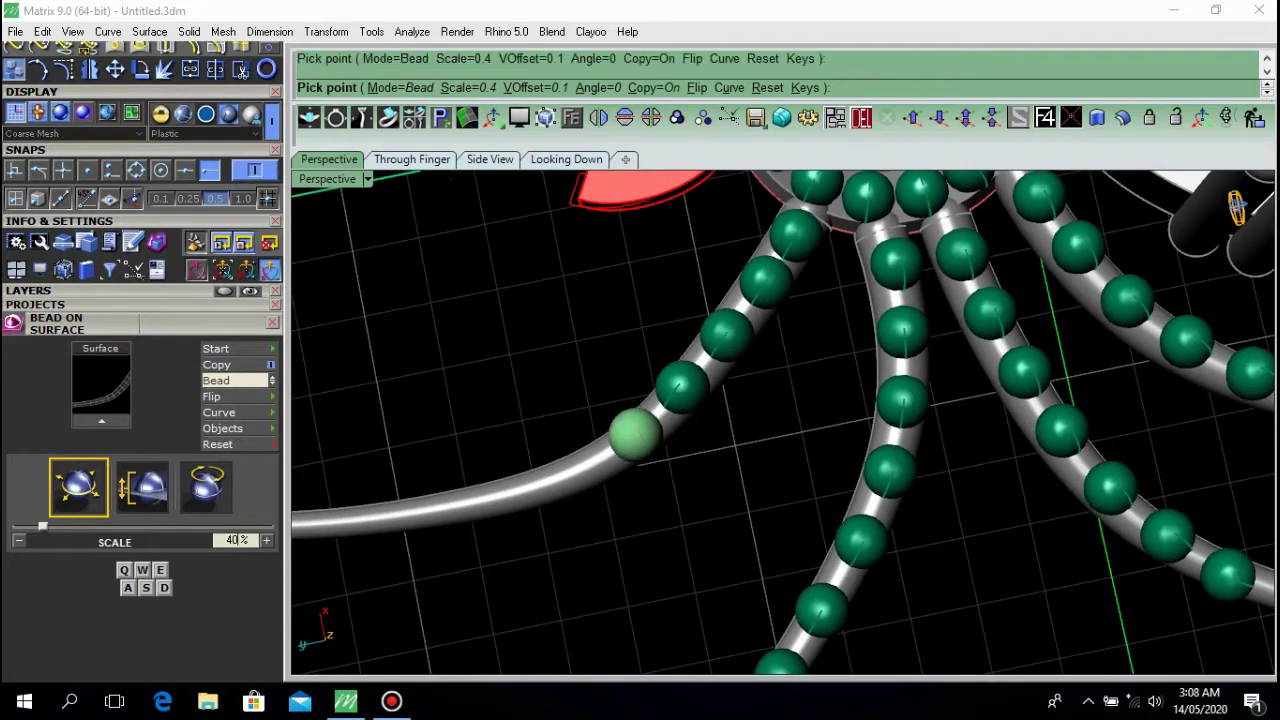
left_click(636, 433)
left_click(580, 472)
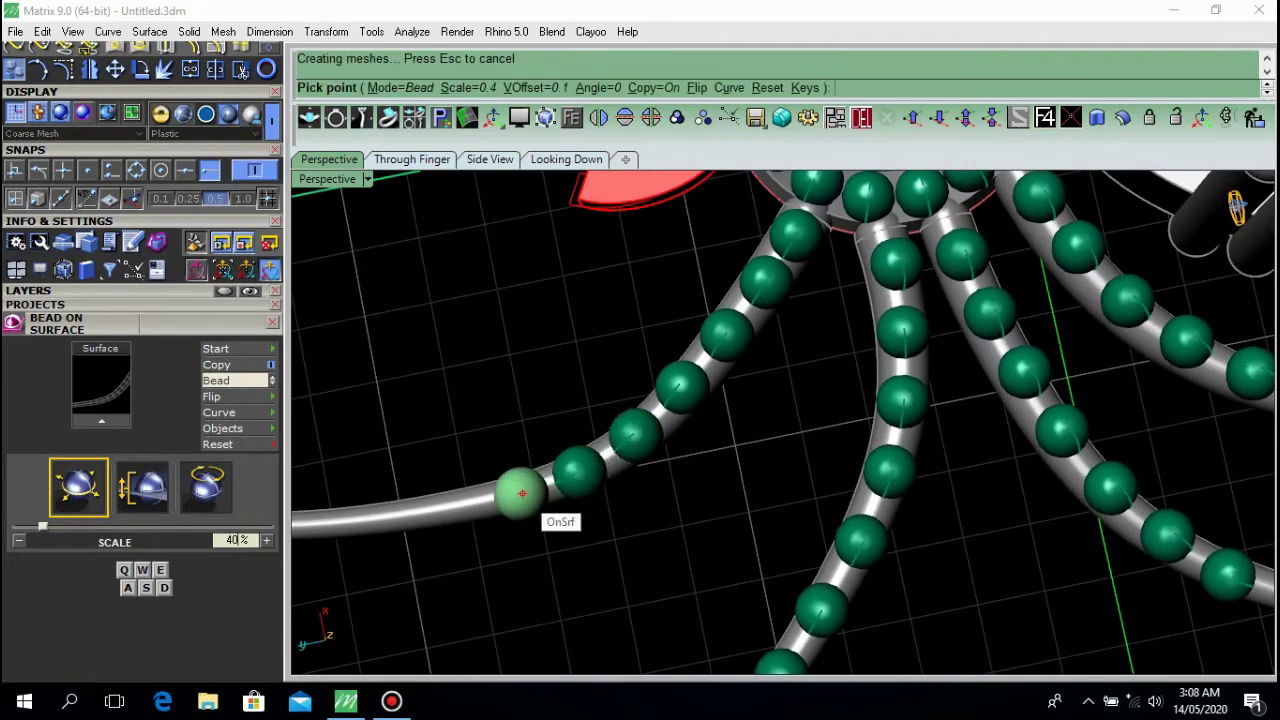
left_click(519, 492)
right_click_drag(451, 500, 652, 492, "shift")
left_click(637, 487)
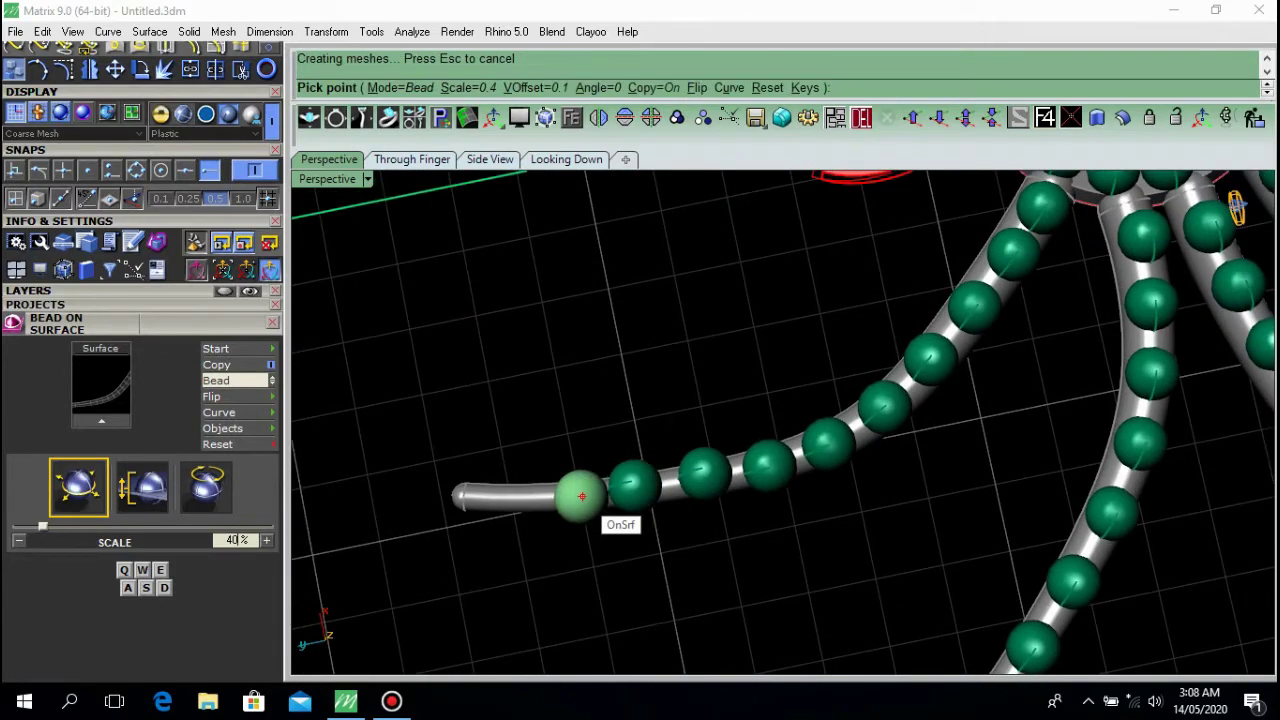
left_click(568, 490)
left_click(505, 492)
key("Return")
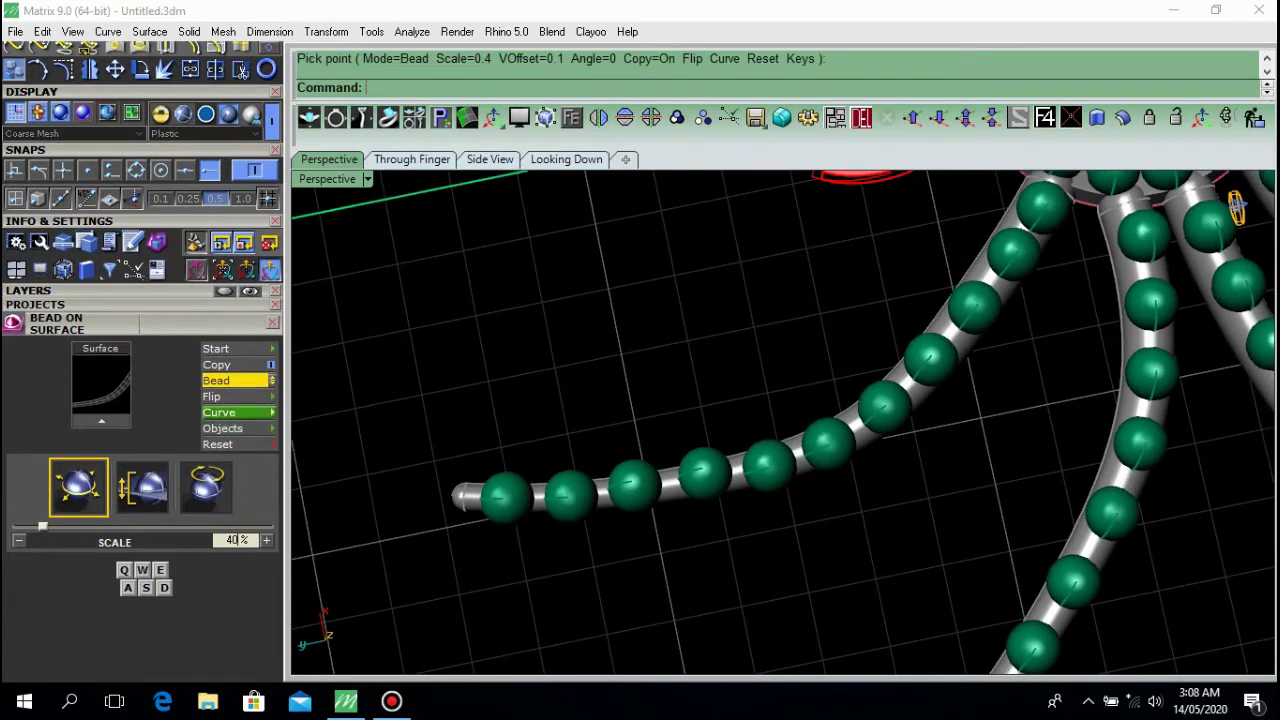
Select the Metal 01 beads on the four legs without the ring beads, group them and mirror them onto the opposite legs.
left_click(60, 290)
right_click(28, 326)
scroll(511, 553, "down", 10)
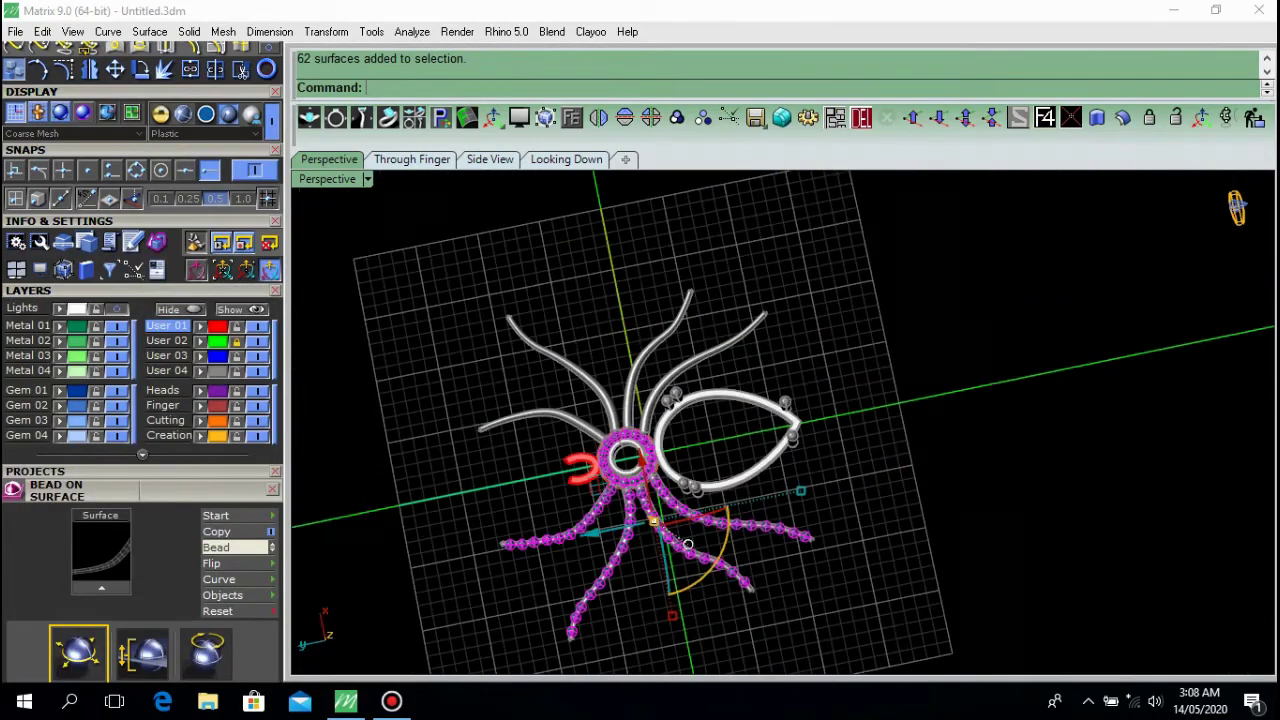
scroll(640, 455, "up", 6)
scroll(716, 458, "down", 6)
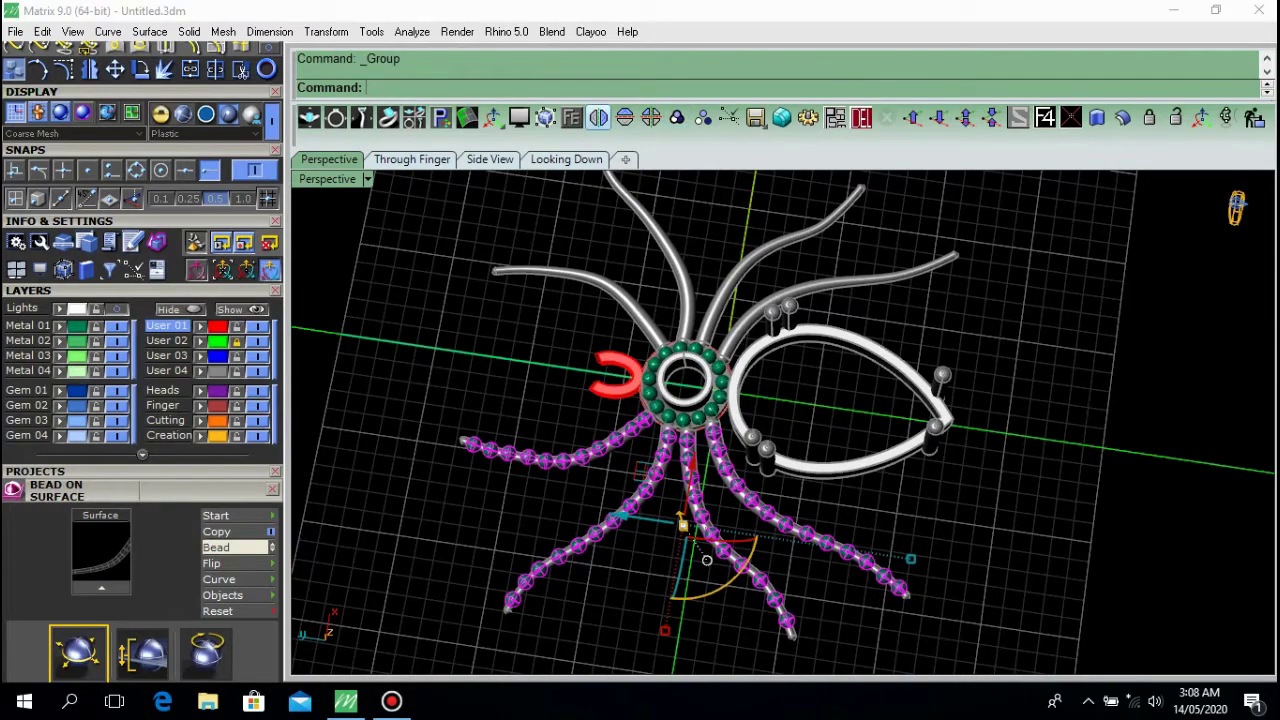
left_click(598, 117)
key("Escape")
right_click_drag(760, 440, 715, 400)
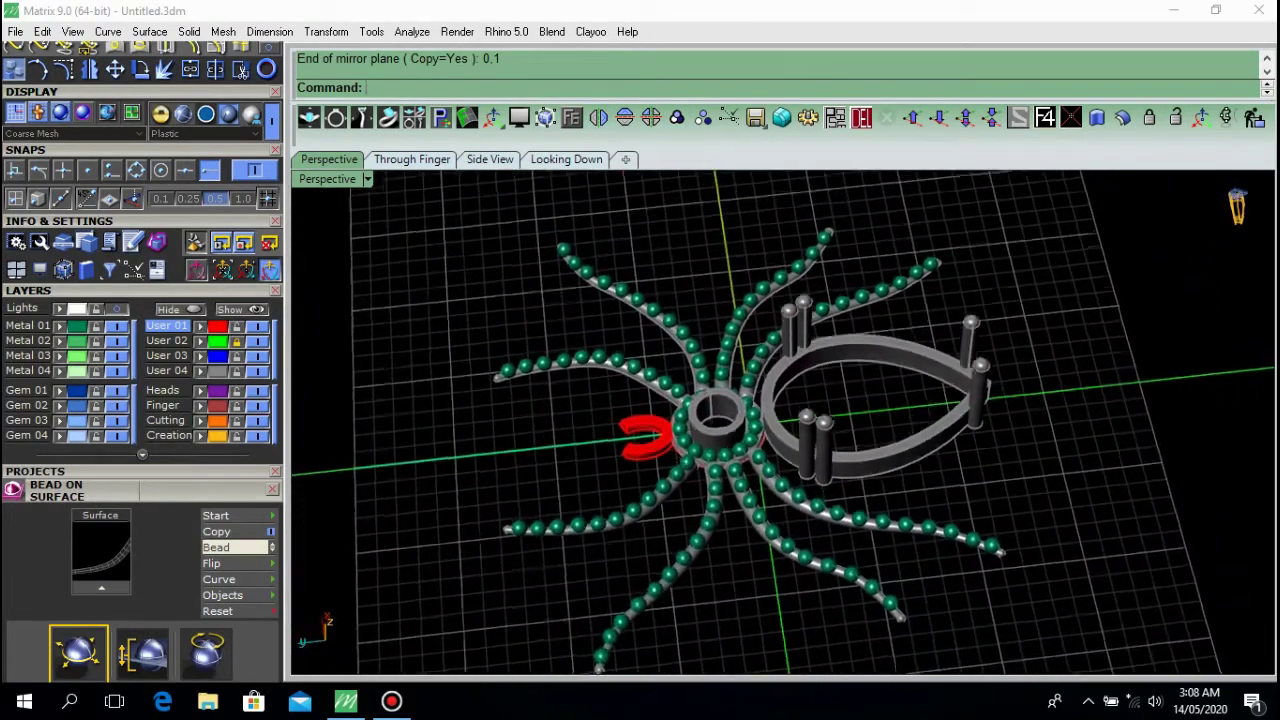
Fillet the upper edges of the red horseshoe-shaped head piece with radius 0.32 on all handles.
scroll(518, 429, "up", 3)
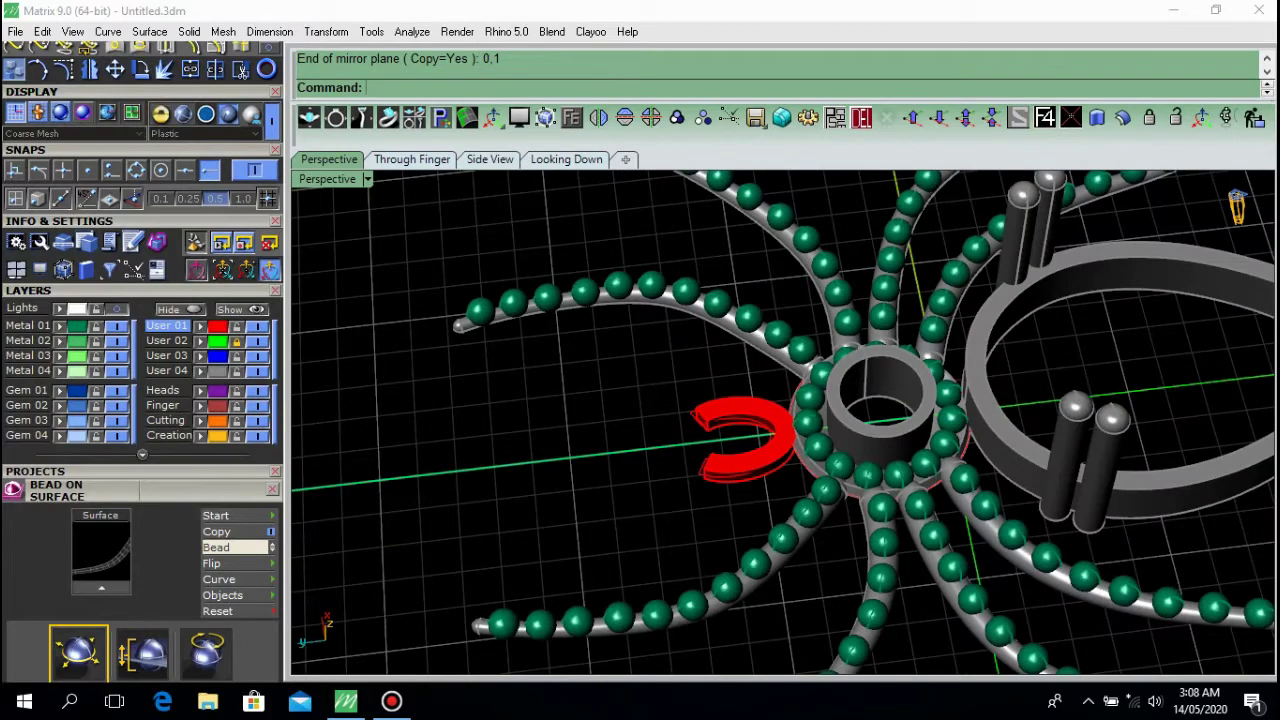
scroll(142, 362, "up", 2)
left_click(122, 220)
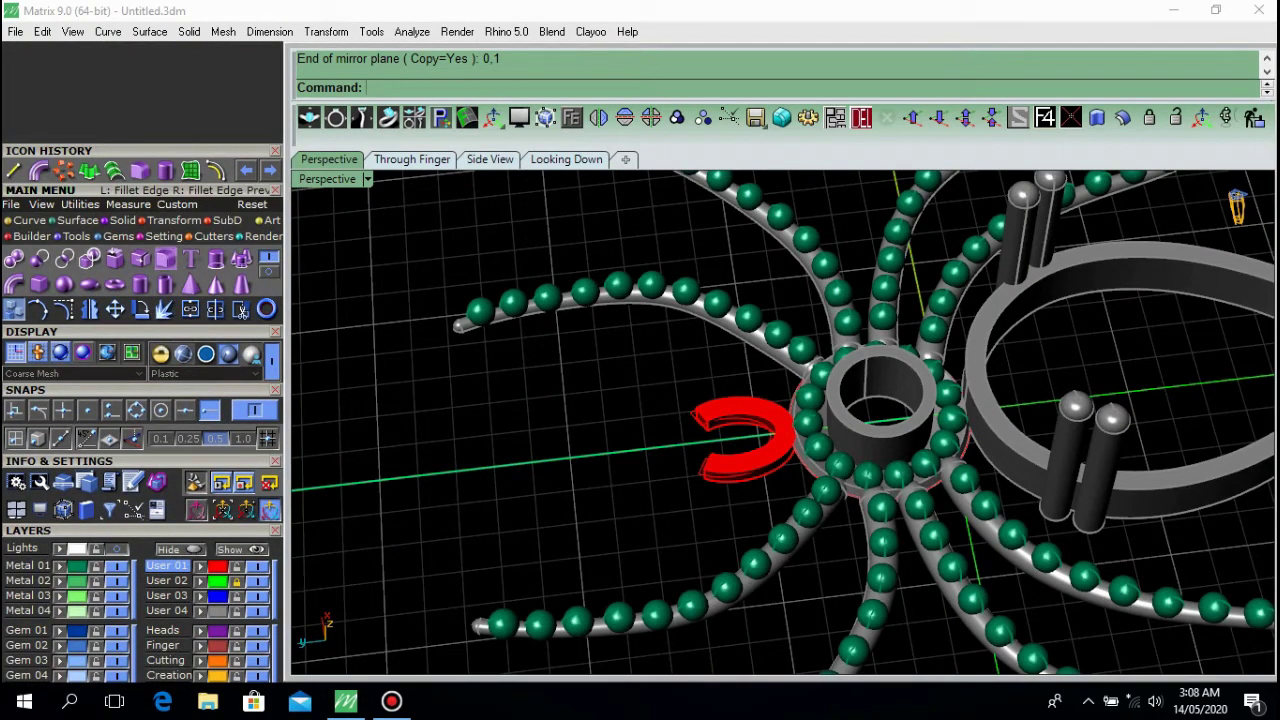
left_click(165, 259)
right_click_drag(735, 465, 741, 426)
scroll(741, 426, "up", 7)
left_click(741, 463)
left_click(741, 397)
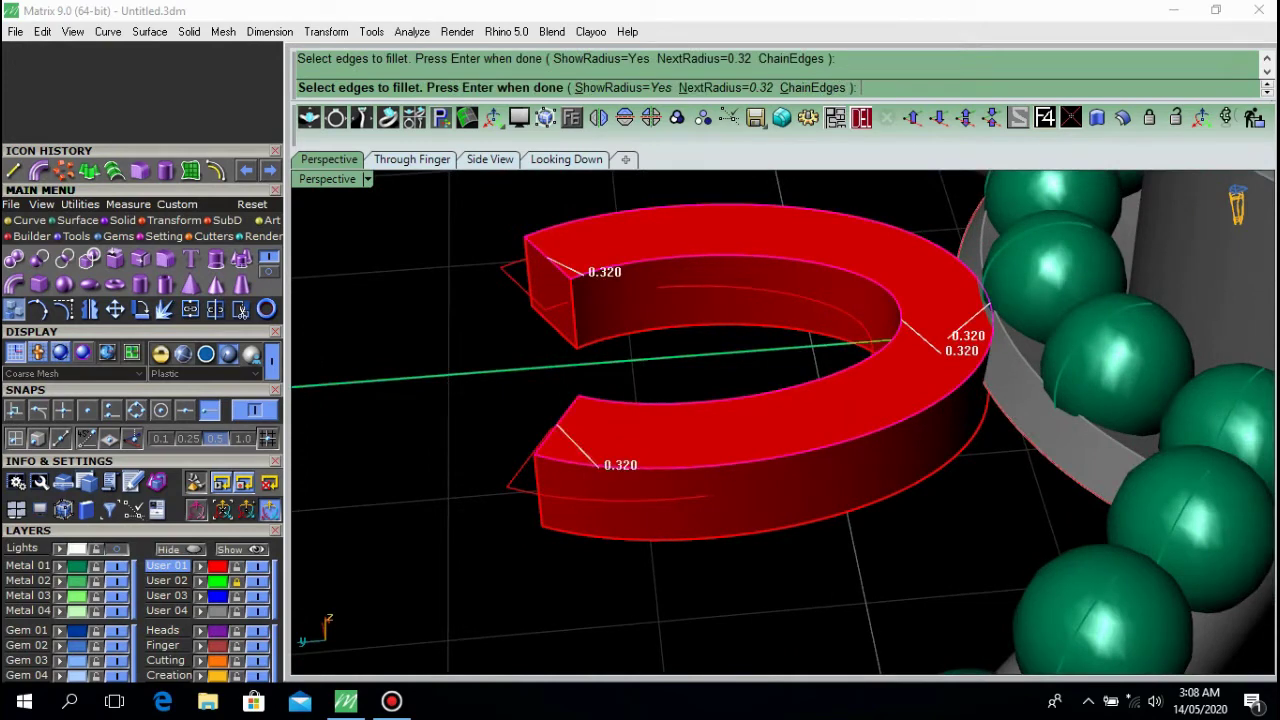
key("Return")
left_click(763, 76)
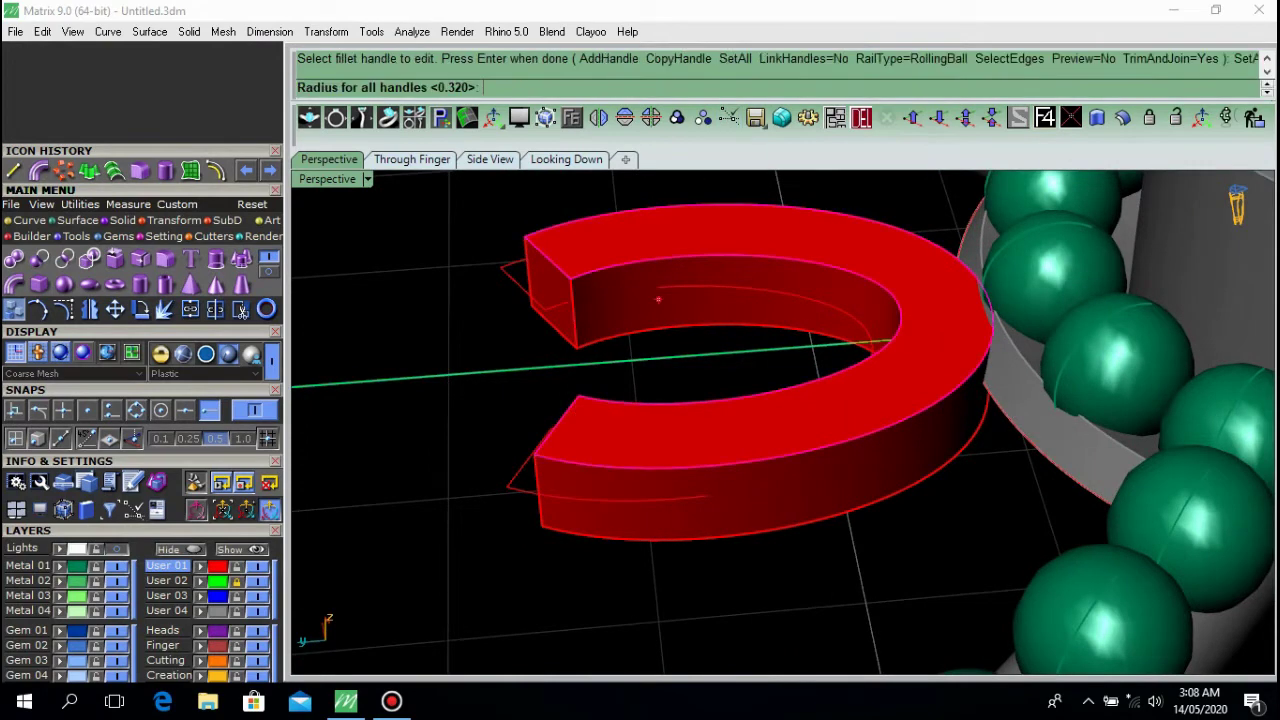
key("Return")
key("Return")
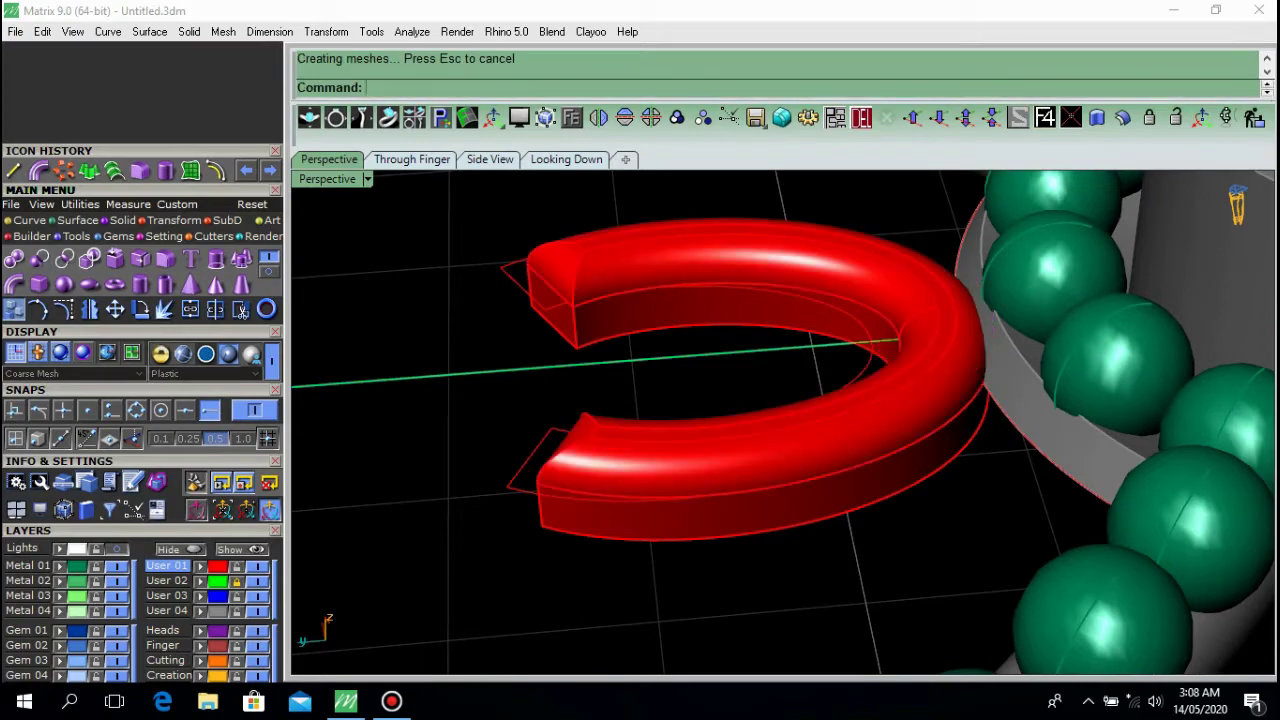
Hide the horseshoe's construction curve and move the filleted horseshoe to the User 04 layer.
left_click(530, 458)
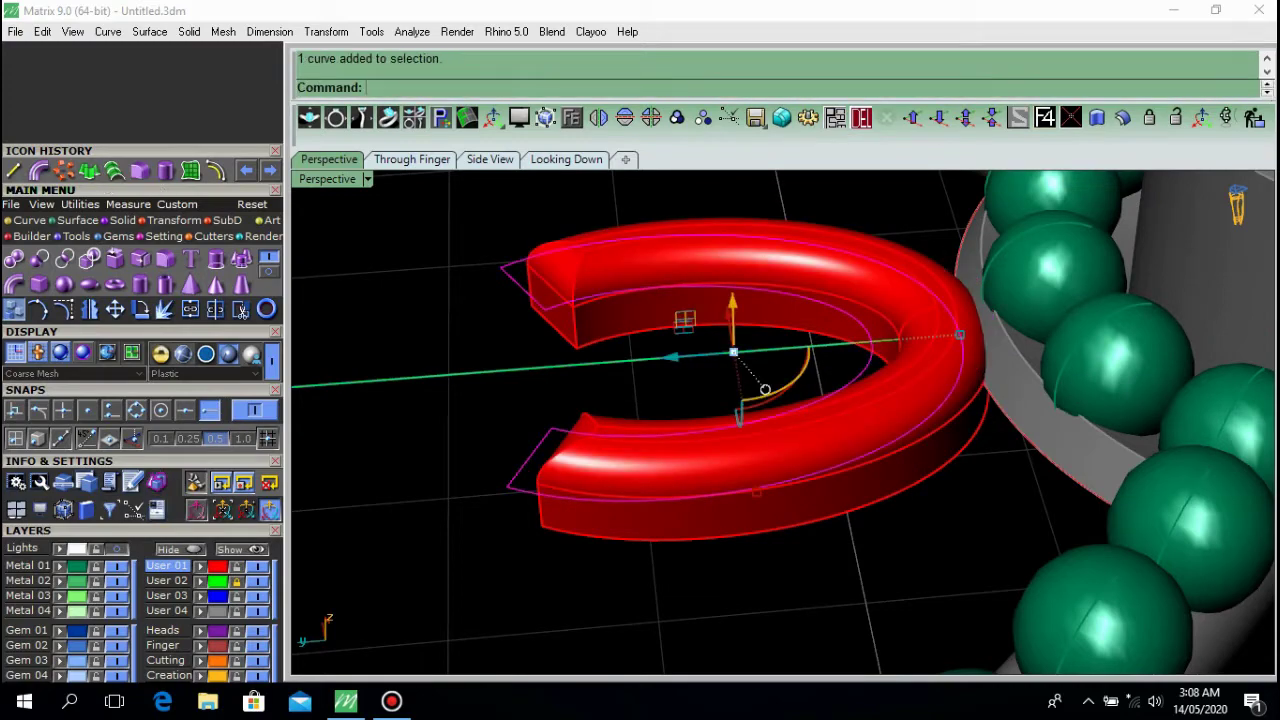
left_click(182, 549)
left_click(562, 492)
left_click(200, 611)
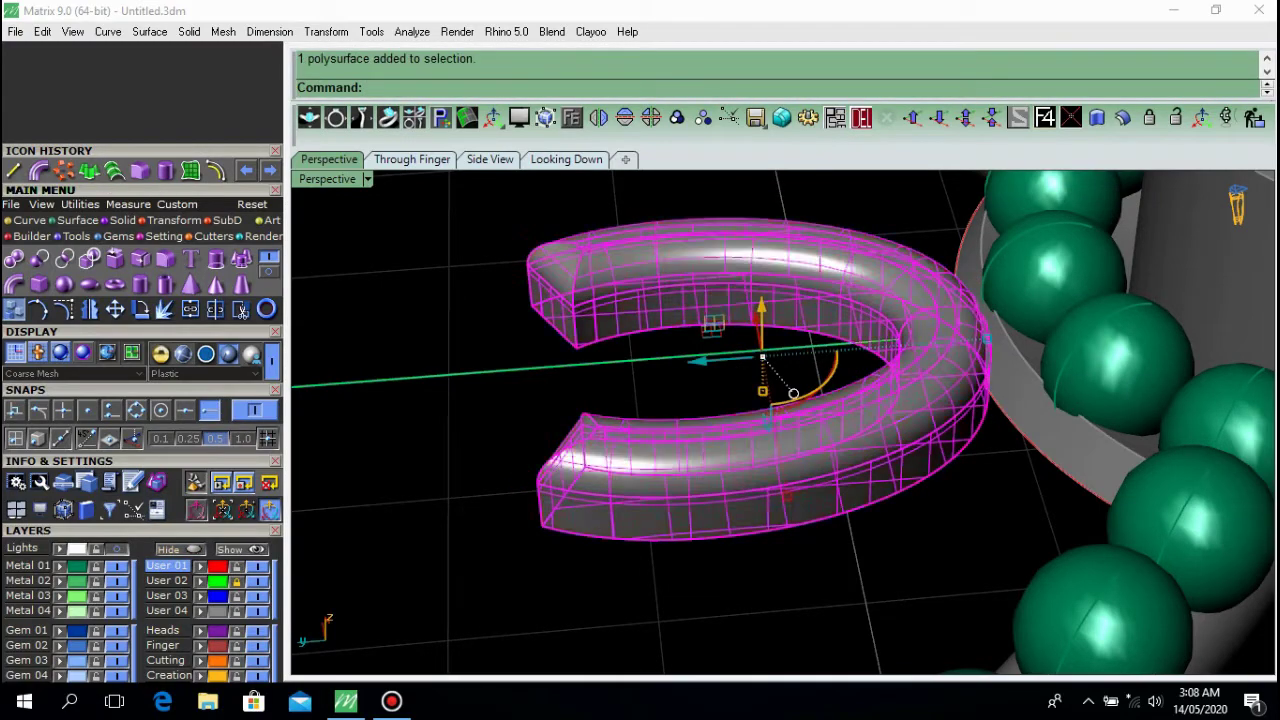
left_click(470, 560)
Select the central bezel together with its beaded base ring and raise them slightly along the vertical axis.
scroll(602, 480, "down", 8)
right_click_drag(745, 310, 815, 285)
scroll(730, 405, "down", 8)
scroll(640, 400, "down", 7)
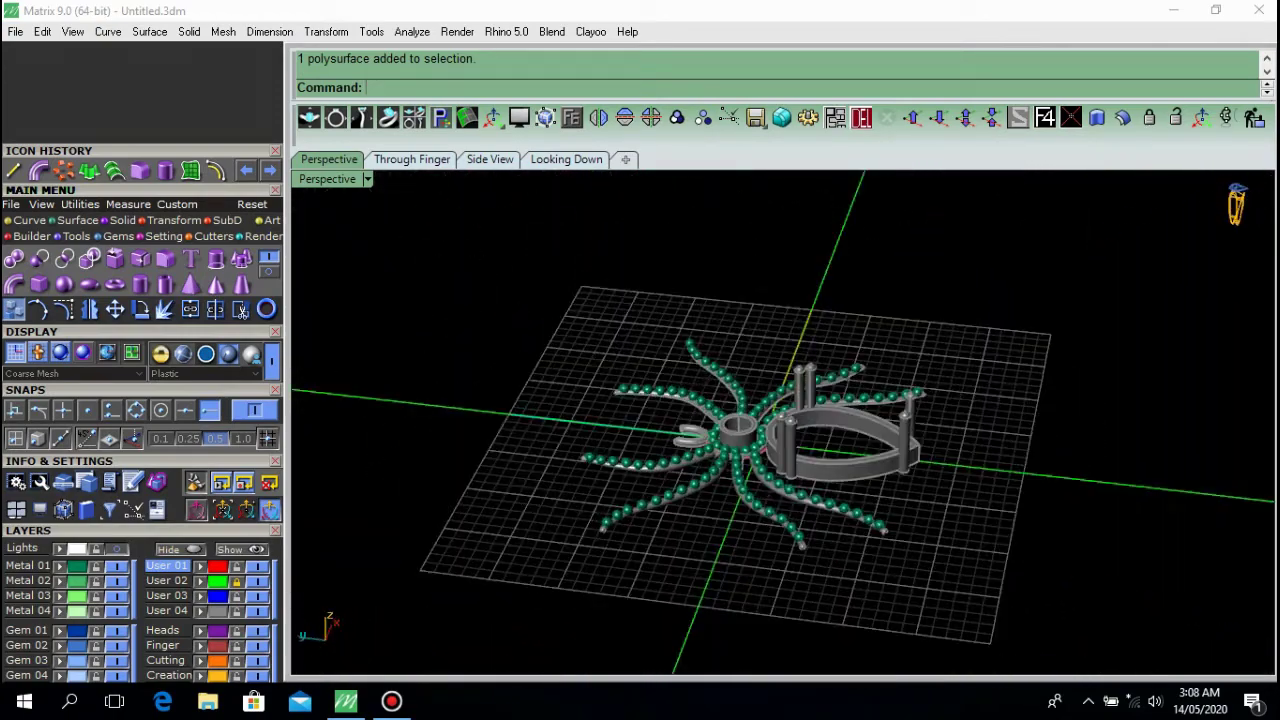
scroll(744, 434, "up", 10)
left_click(744, 440)
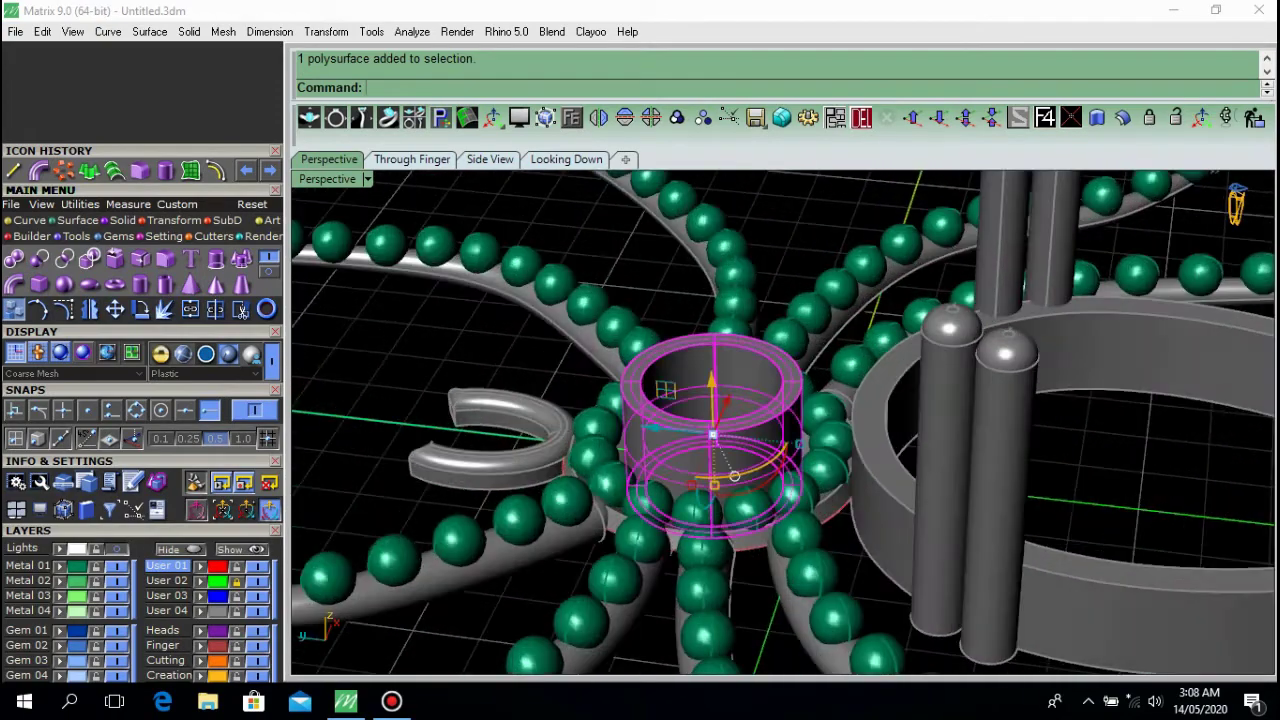
left_click(748, 512)
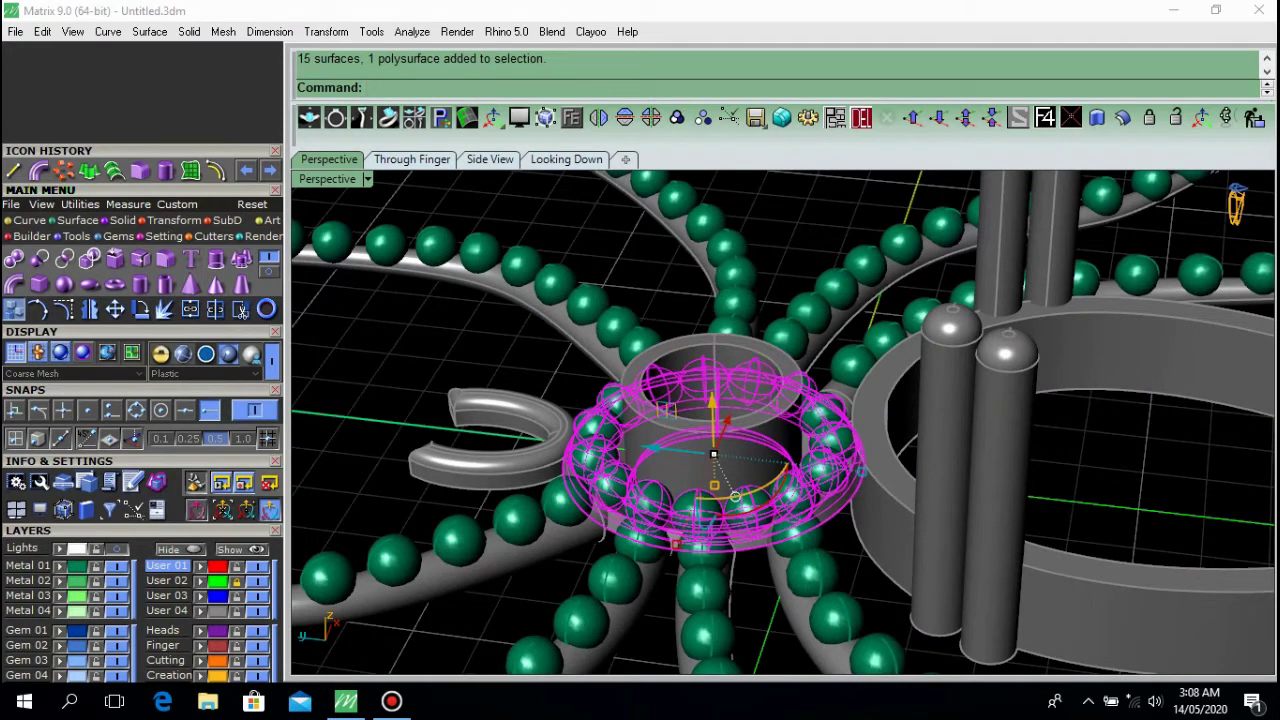
left_click(744, 450, "shift")
right_click_drag(744, 450, 850, 415)
left_click(925, 450, "shift")
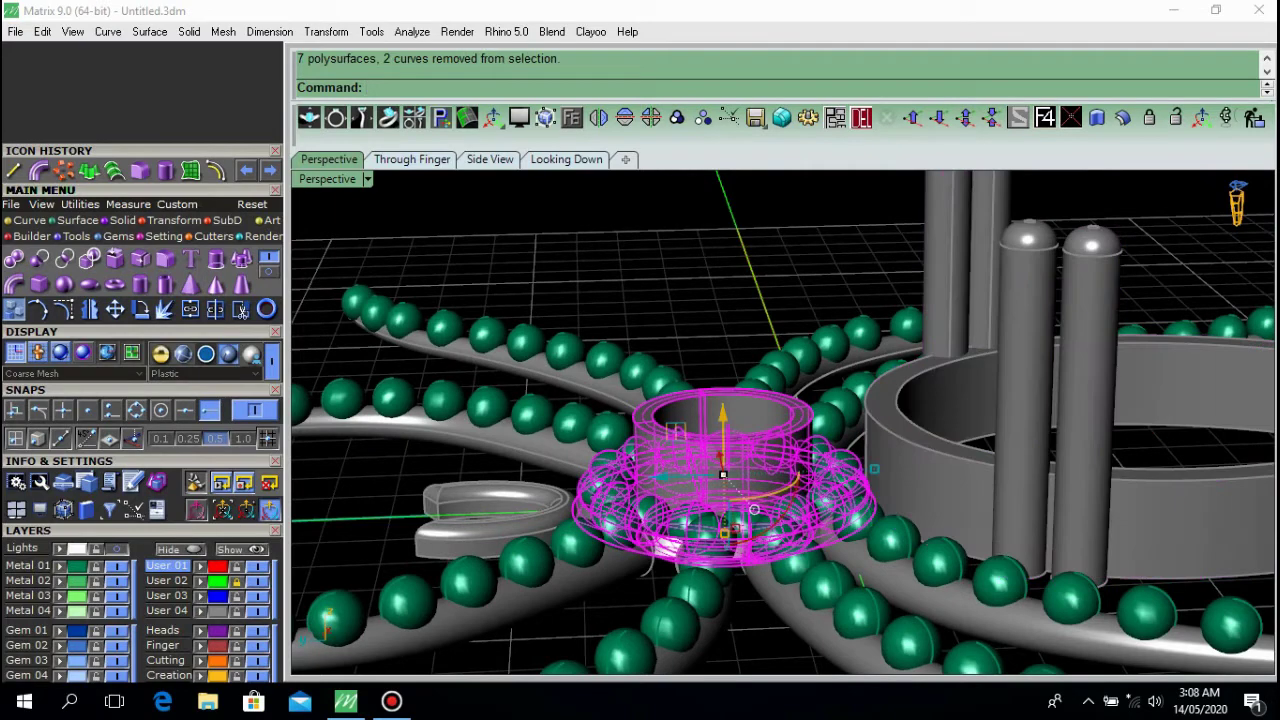
scroll(790, 395, "down", 10)
mouse_move(790, 395)
right_mouse_down()
mouse_move(800, 450)
mouse_move(785, 415)
right_mouse_up()
scroll(790, 365, "up", 5)
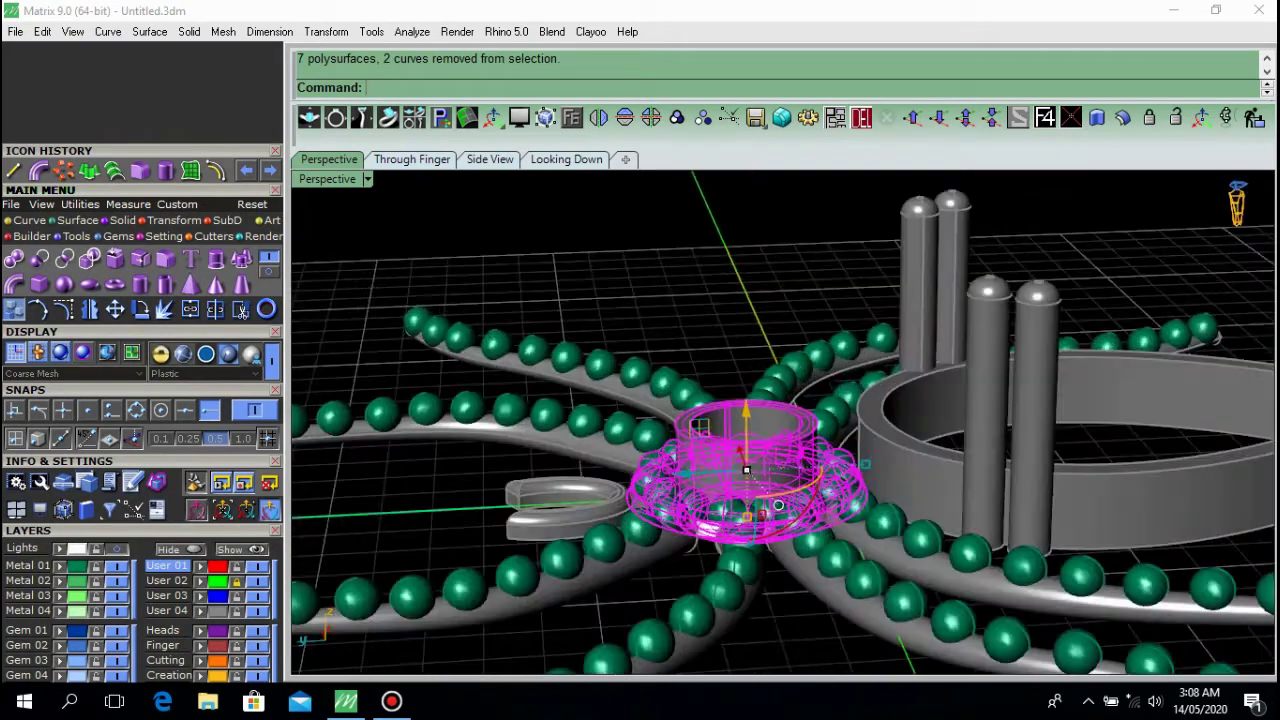
left_click_drag(746, 411, 746, 390)
key("Escape")
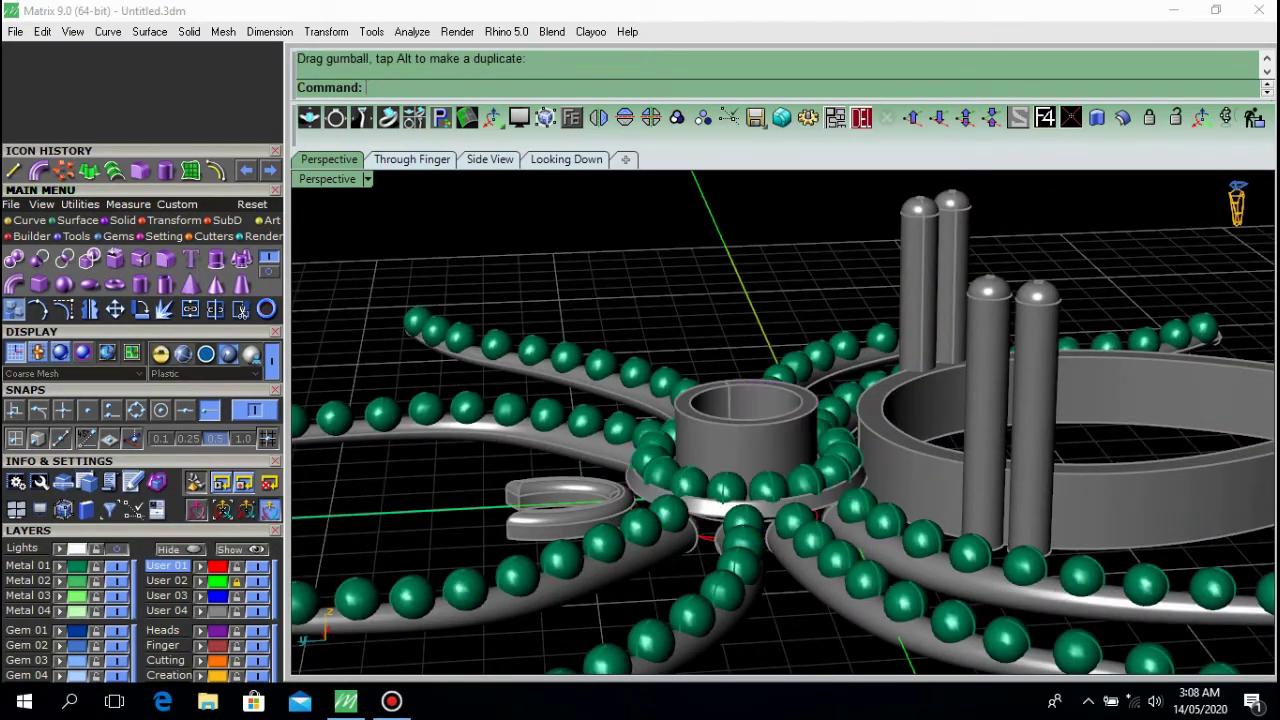
Raise the horseshoe-shaped head piece and nudge it slightly toward the central ring.
left_click(560, 497)
scroll(560, 497, "up", 5)
left_click_drag(562, 470, 561, 427)
left_click_drag(500, 469, 507, 469)
key("Escape")
Select all eight legs with their beads, excluding the central ring and teardrop bezel, and group them.
scroll(783, 440, "down", 8)
right_click_drag(783, 440, 793, 572)
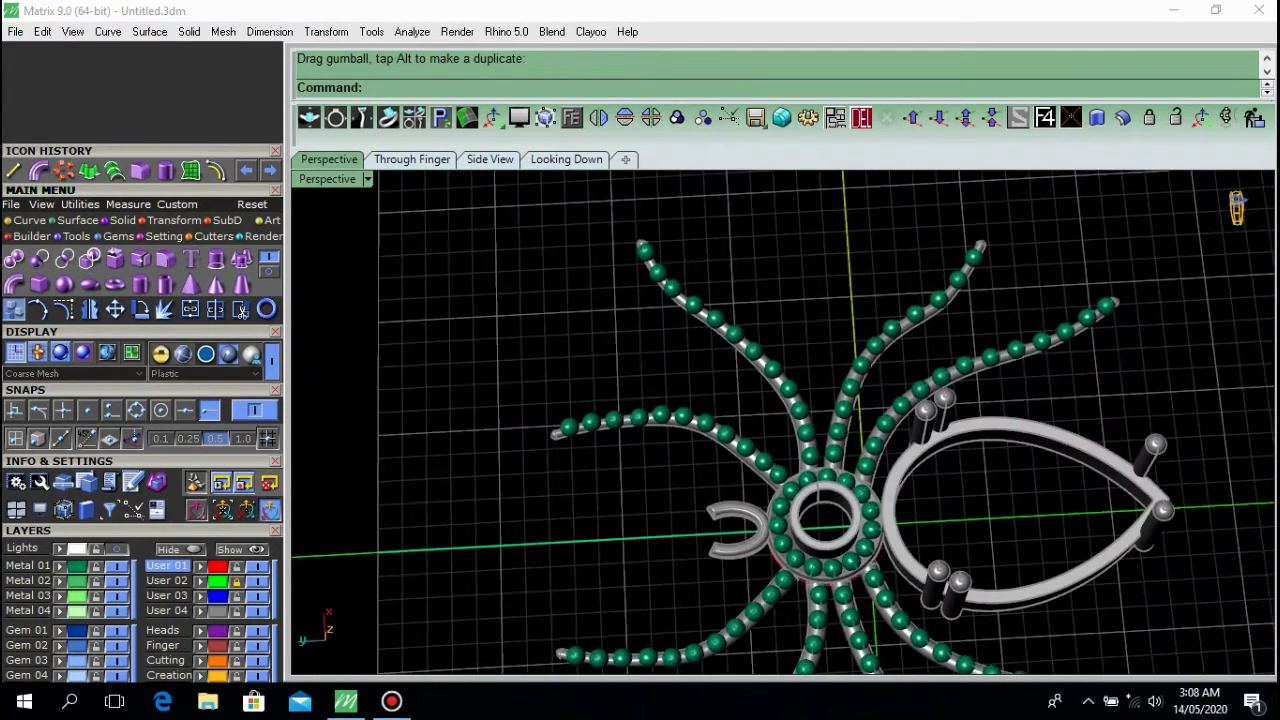
left_click(868, 390)
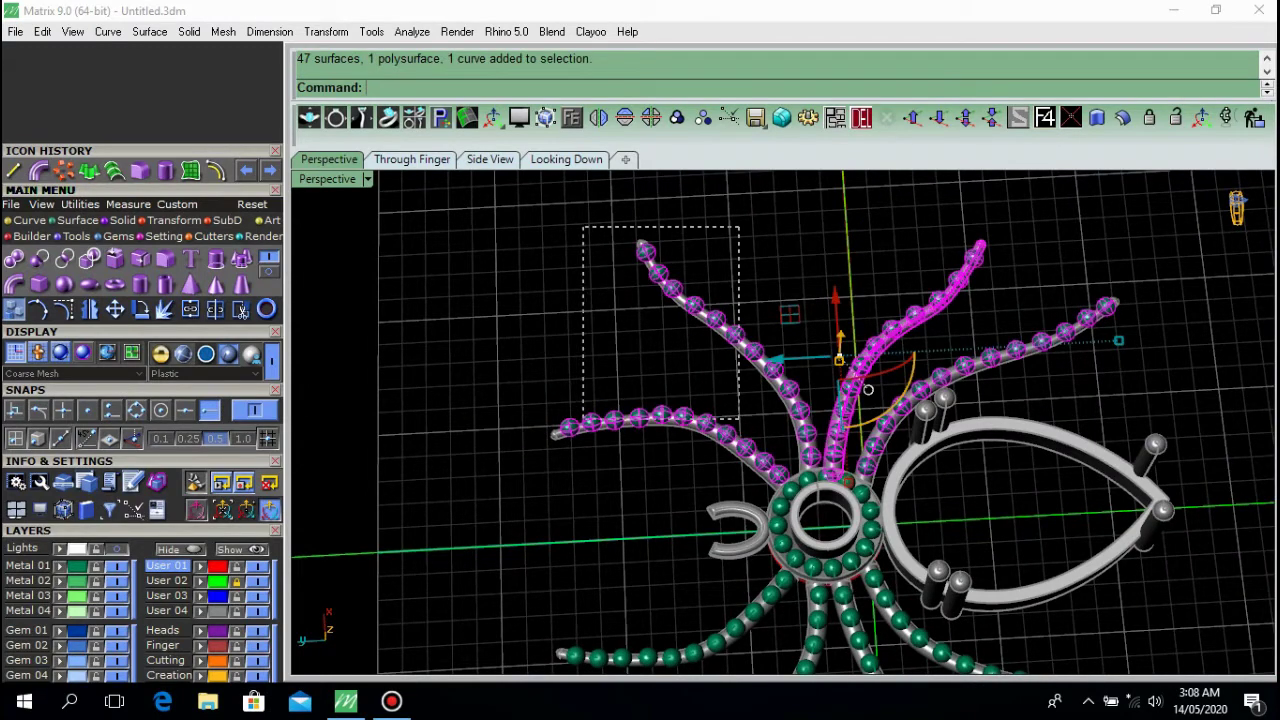
left_click_drag(739, 227, 583, 419, "shift")
left_click_drag(1167, 213, 941, 305, "shift")
scroll(822, 280, "down", 8)
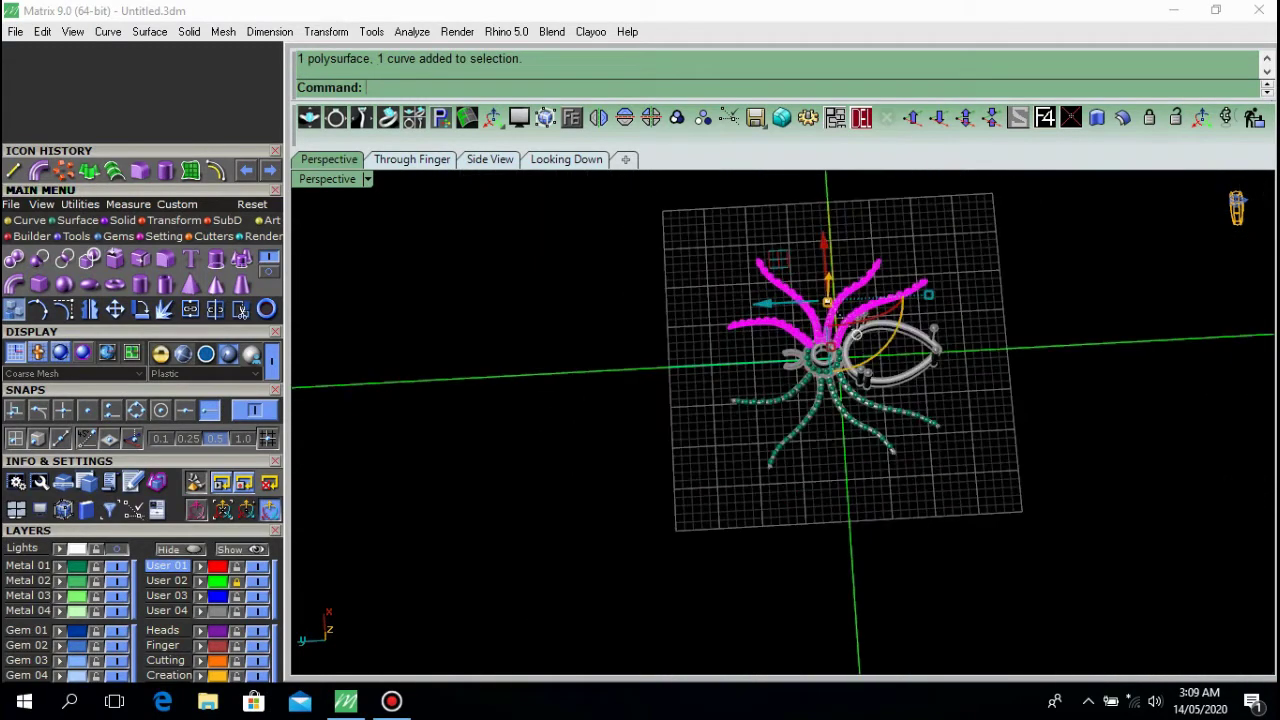
right_click_drag(850, 370, 832, 378)
scroll(850, 390, "up", 4)
left_click_drag(1064, 403, 643, 497, "shift")
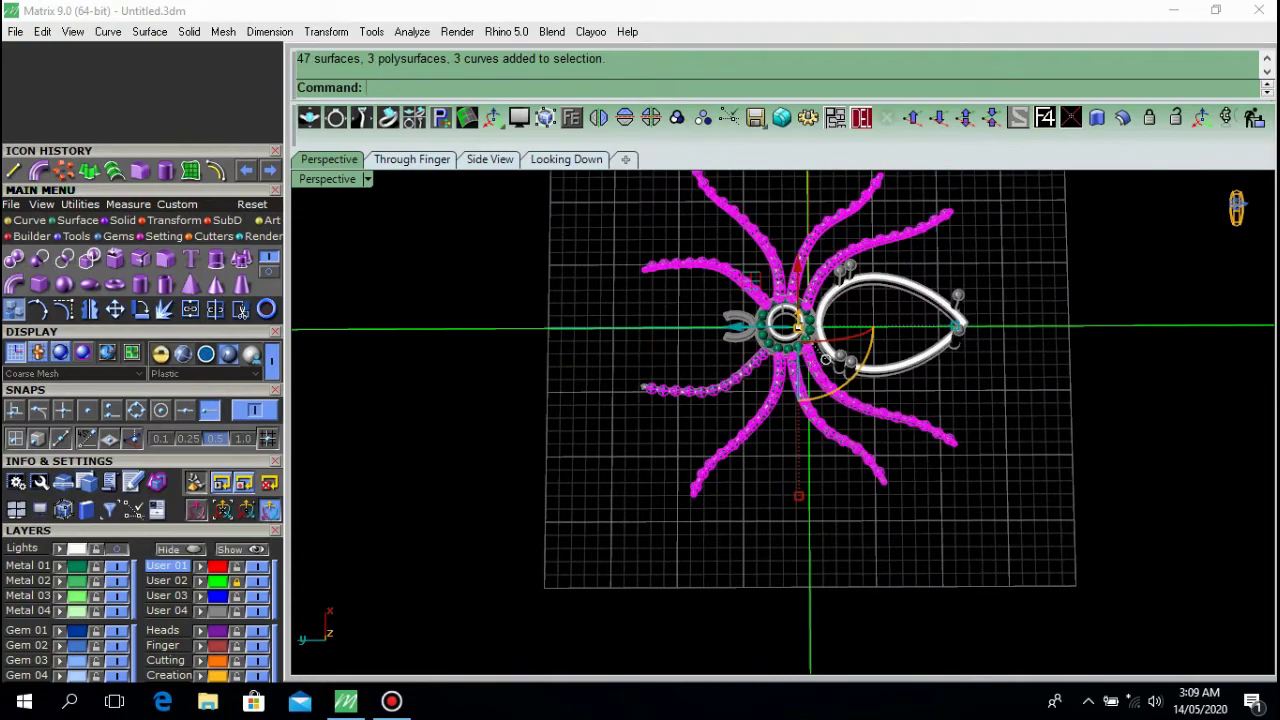
left_click(677, 118)
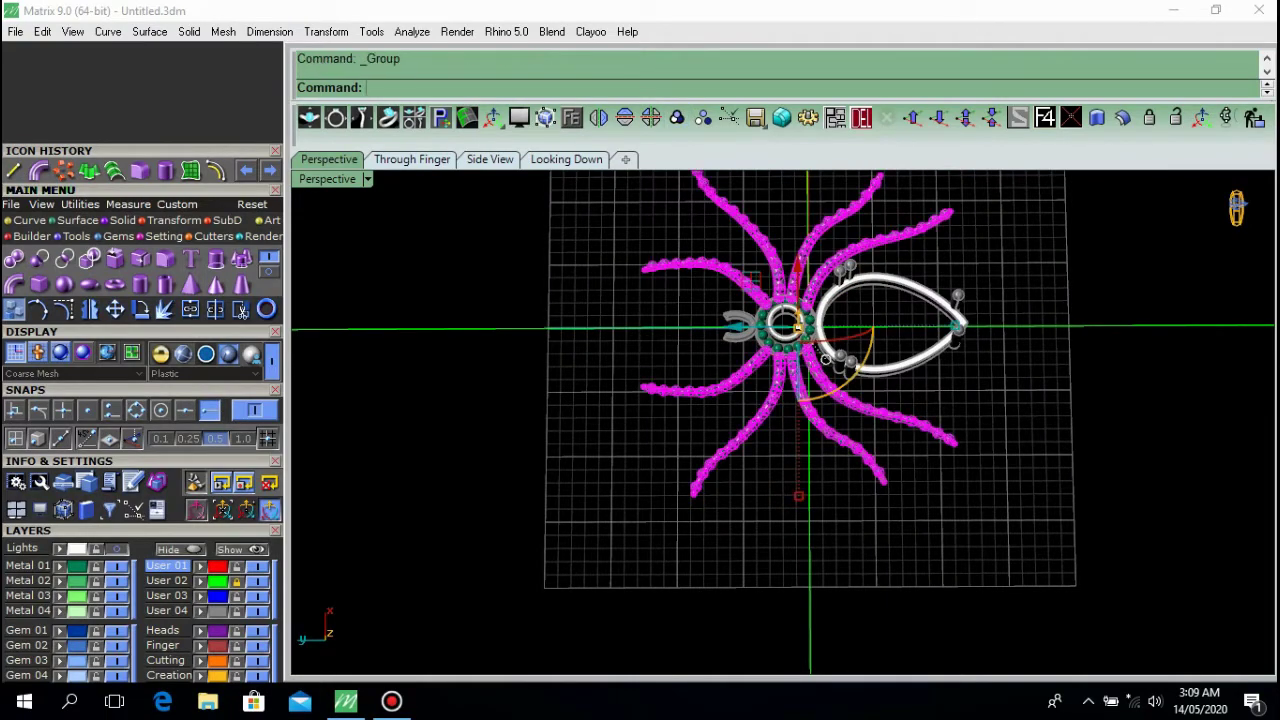
Raise the grouped beaded legs slightly along the vertical axis toward the raised central ring.
scroll(798, 326, "up", 6)
right_click_drag(800, 420, 900, 262)
scroll(835, 285, "up", 6)
left_click_drag(782, 320, 782, 306)
key("Escape")
scroll(783, 423, "down", 10)
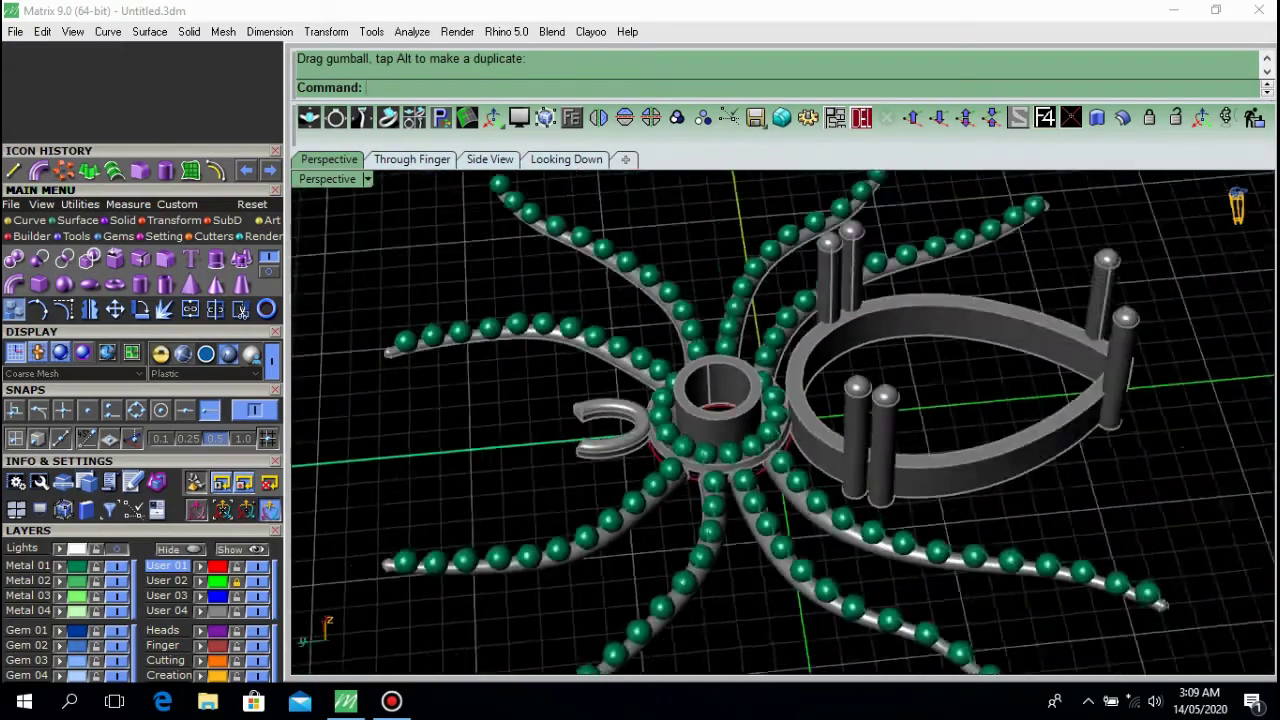
right_click_drag(790, 345, 632, 440)
scroll(752, 430, "down", 7)
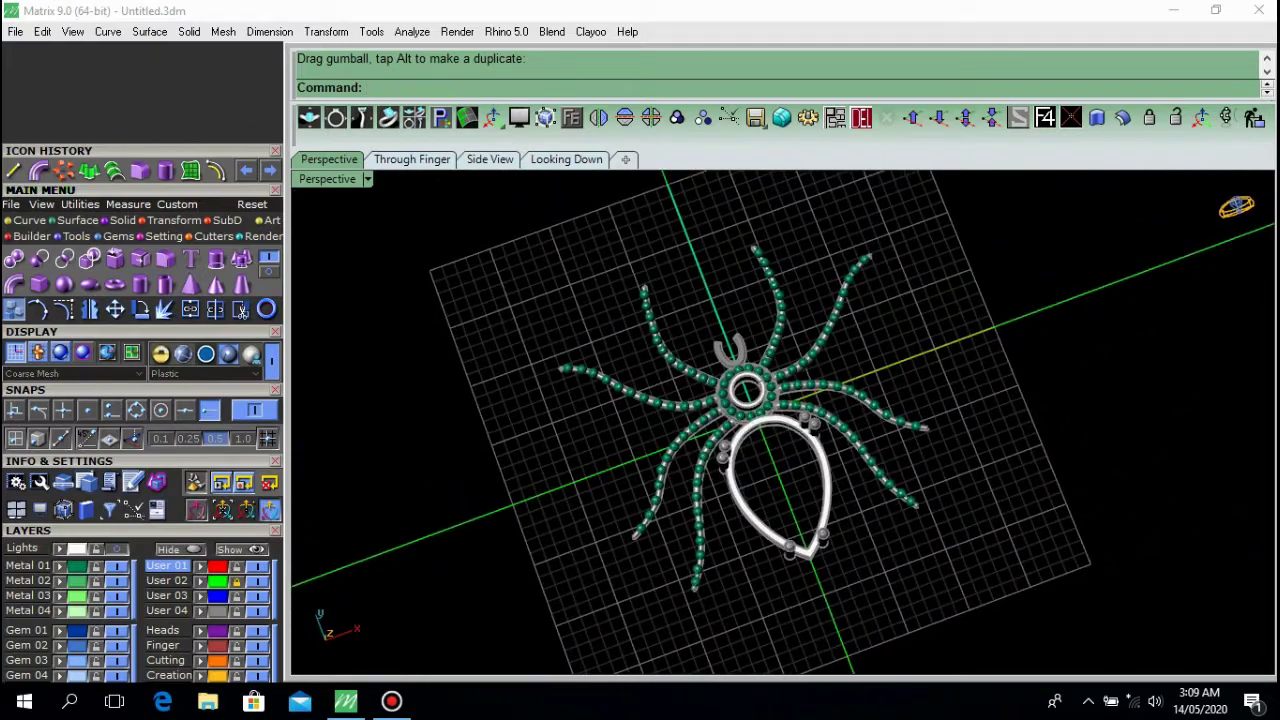
scroll(752, 388, "up", 12)
right_click_drag(752, 388, 868, 345)
scroll(742, 400, "down", 8)
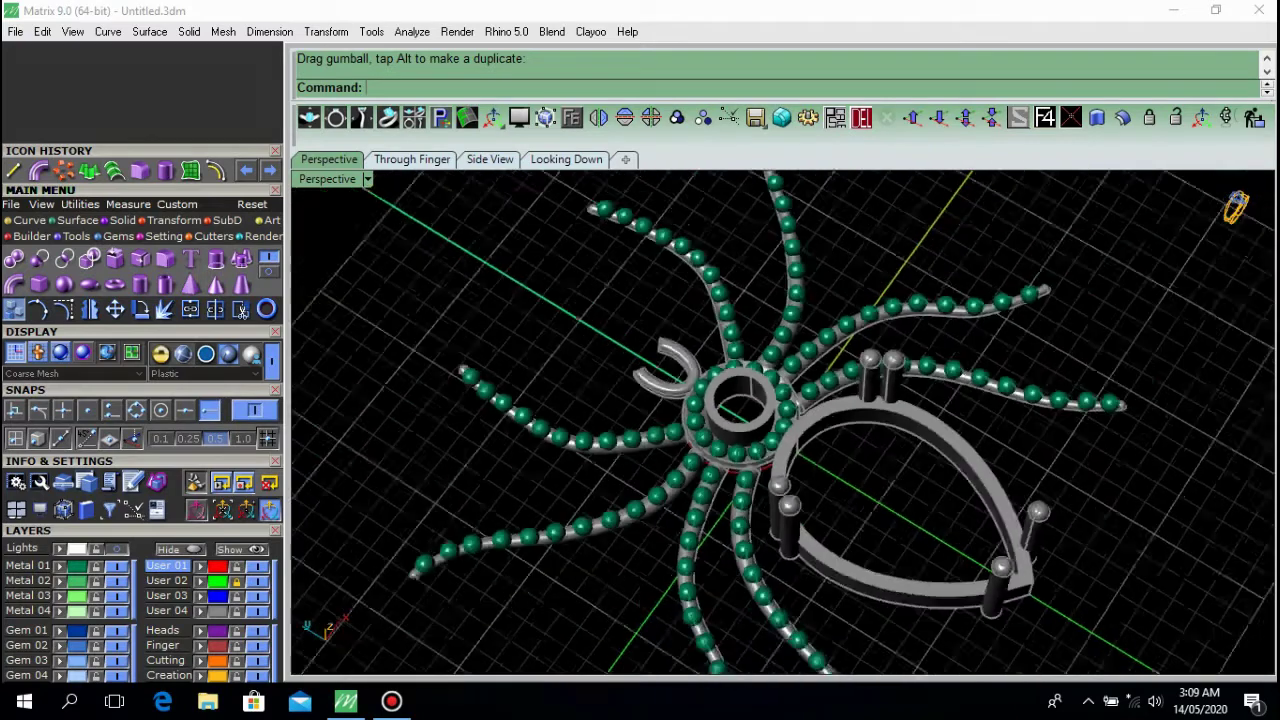
Select every part of the spider model and ungroup them.
right_click_drag(742, 400, 630, 490)
scroll(742, 420, "down", 5)
right_click_drag(757, 432, 712, 429, "shift")
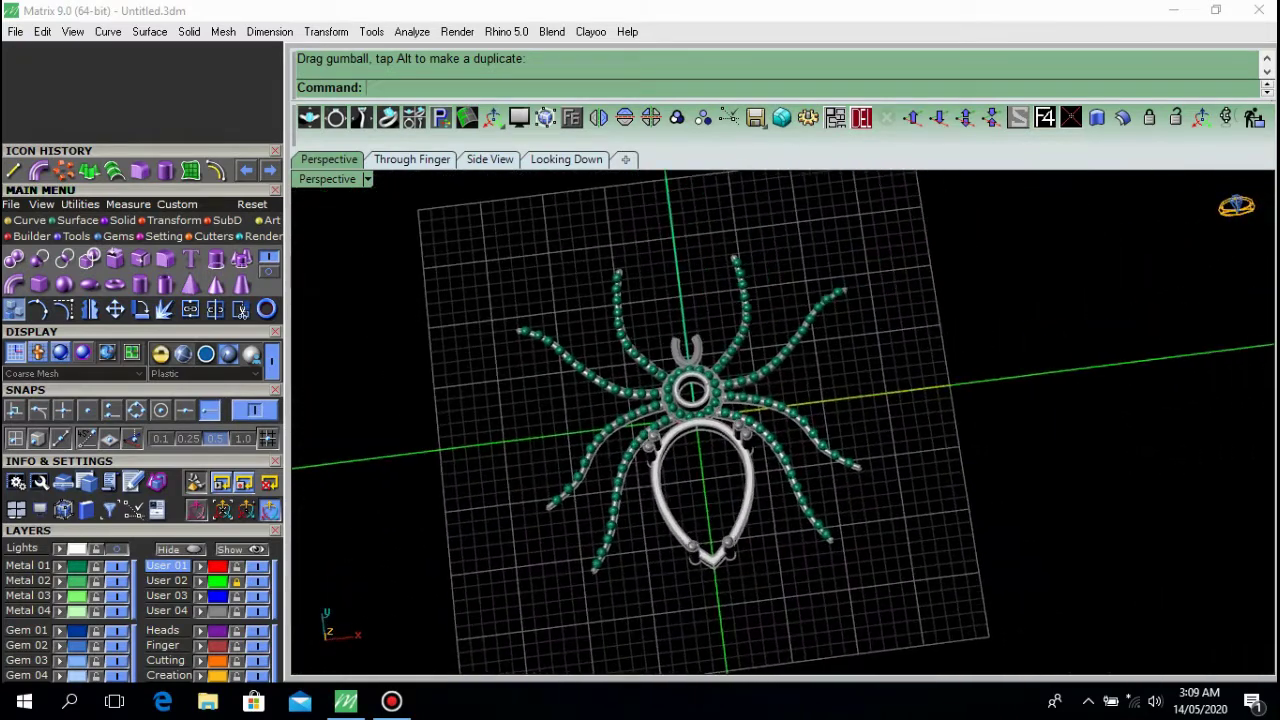
scroll(712, 429, "down", 5)
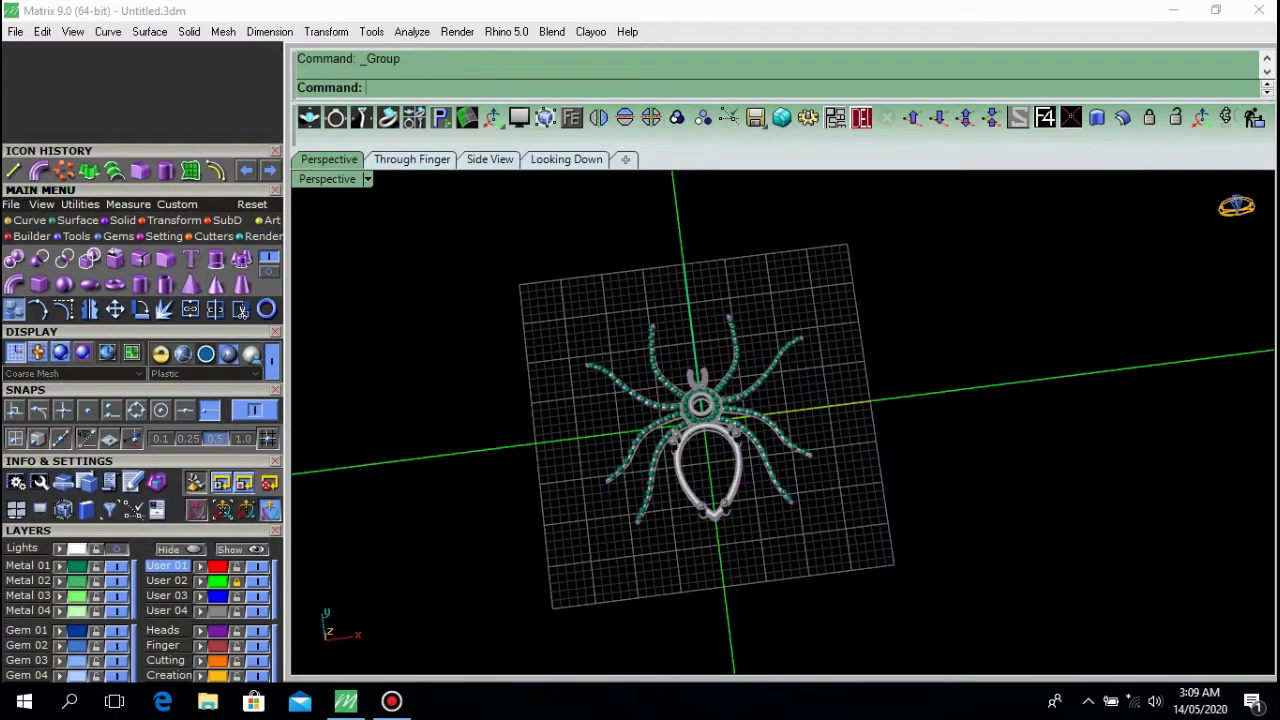
right_click_drag(716, 424, 852, 318)
scroll(708, 428, "up", 2)
scroll(692, 438, "up", 6)
right_click_drag(775, 370, 832, 345)
scroll(832, 345, "up", 4)
key("ctrl+a")
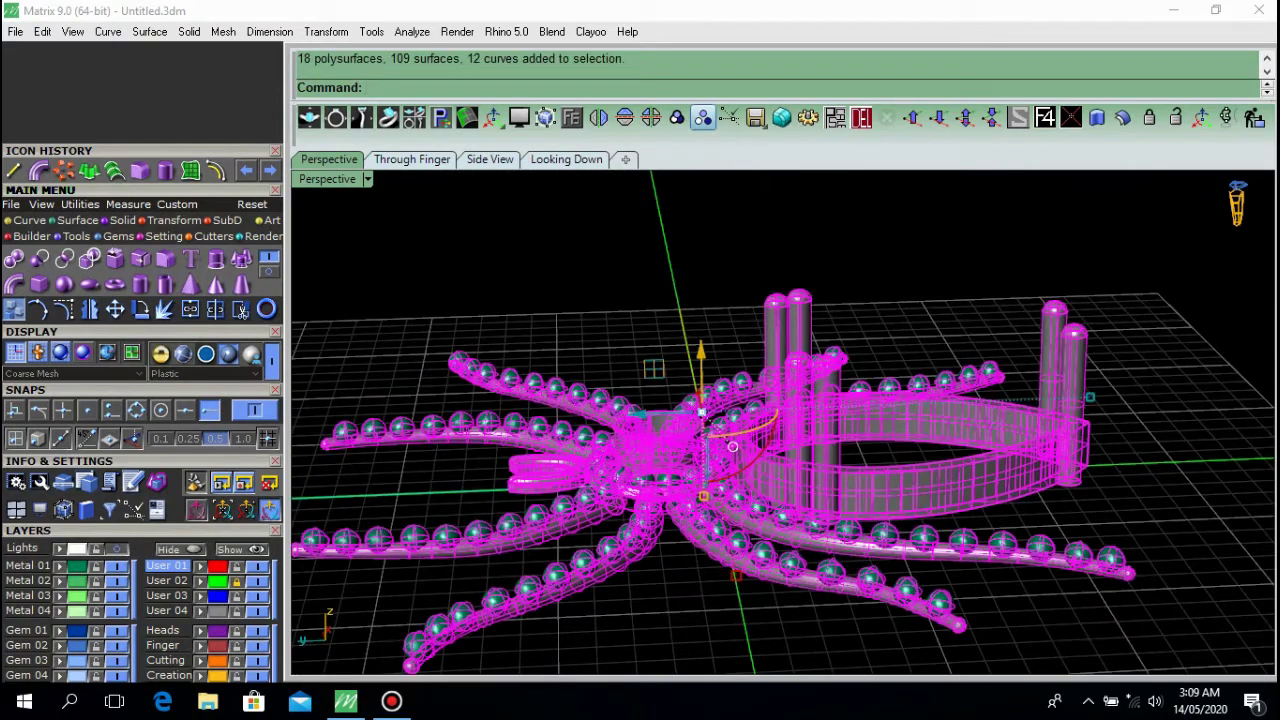
left_click(703, 118)
Raise the teardrop bezel slightly along the vertical axis.
left_click(828, 470)
left_click_drag(912, 337, 912, 320)
key("Escape")
Select the entire spider, including legs, central ring, head piece and teardrop bezel, and group it.
scroll(880, 445, "down", 8)
right_click_drag(880, 445, 790, 545)
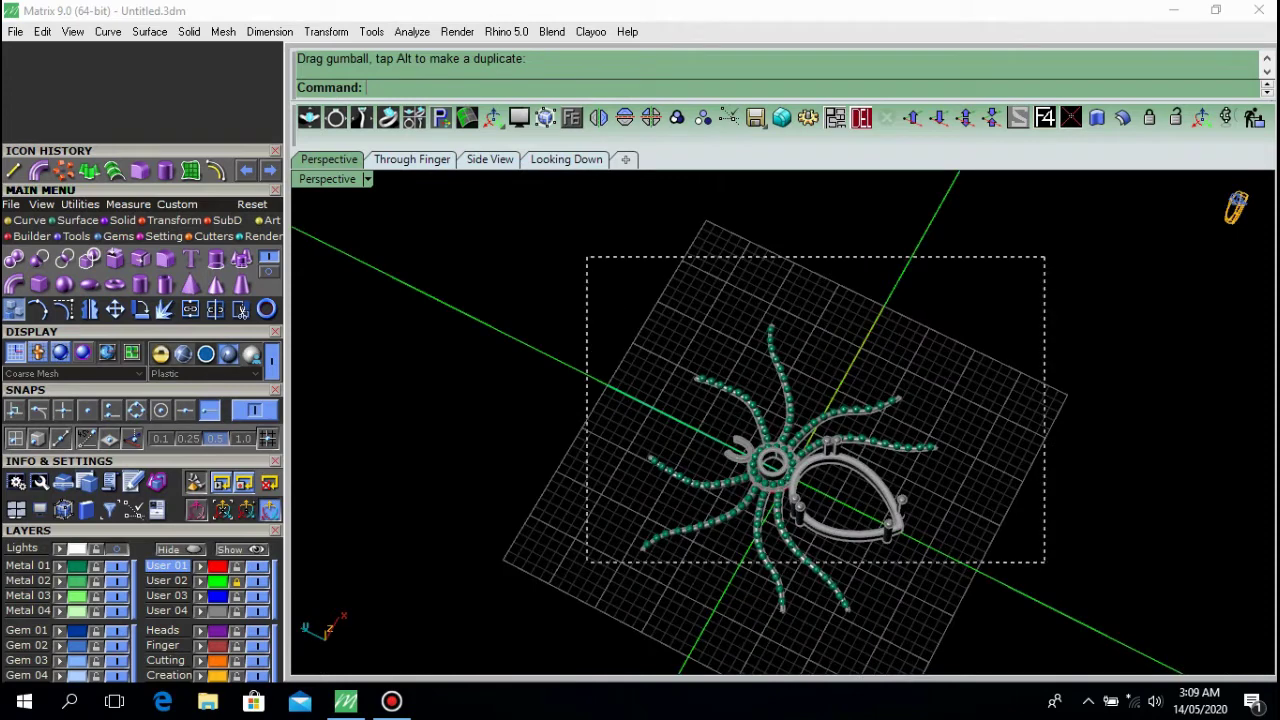
left_click_drag(587, 562, 510, 598)
left_click(677, 118)
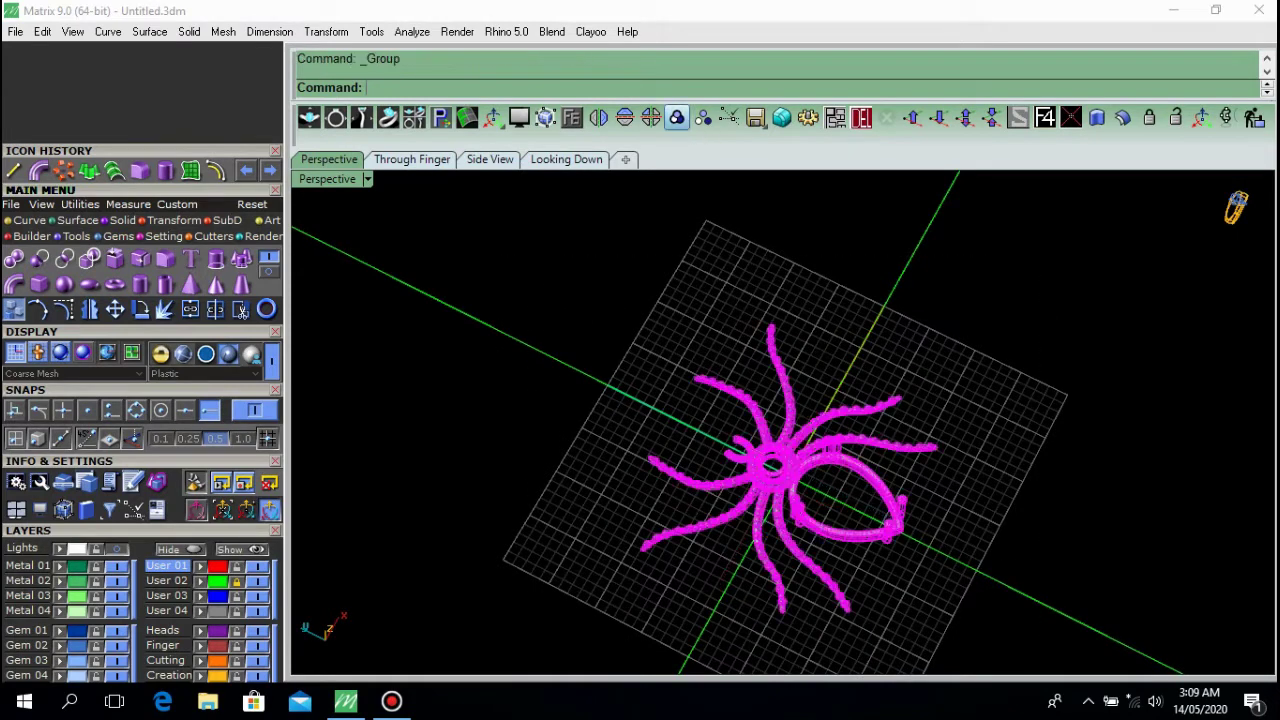
key("Escape")
In the top view, start a circle, hide the Metal 01, User 04 and User 01 layers, and make User 03 the current layer.
right_click_drag(860, 400, 759, 381, "shift")
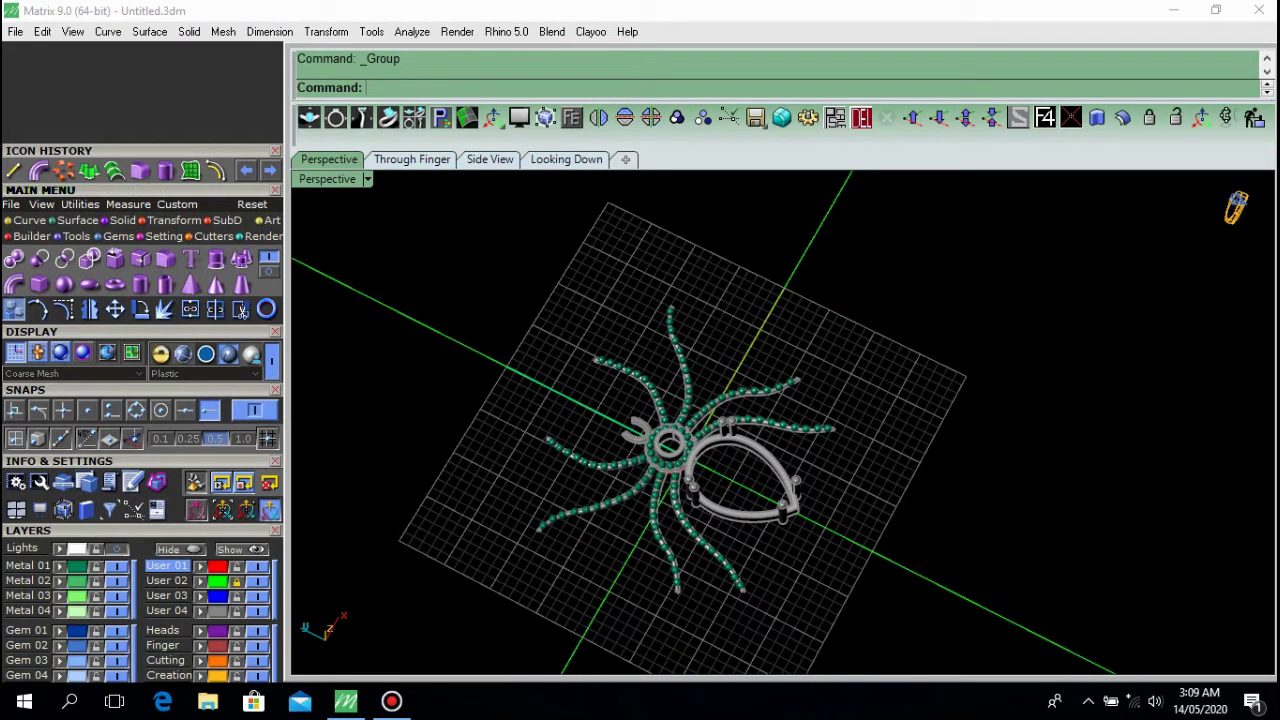
right_click_drag(850, 400, 595, 485)
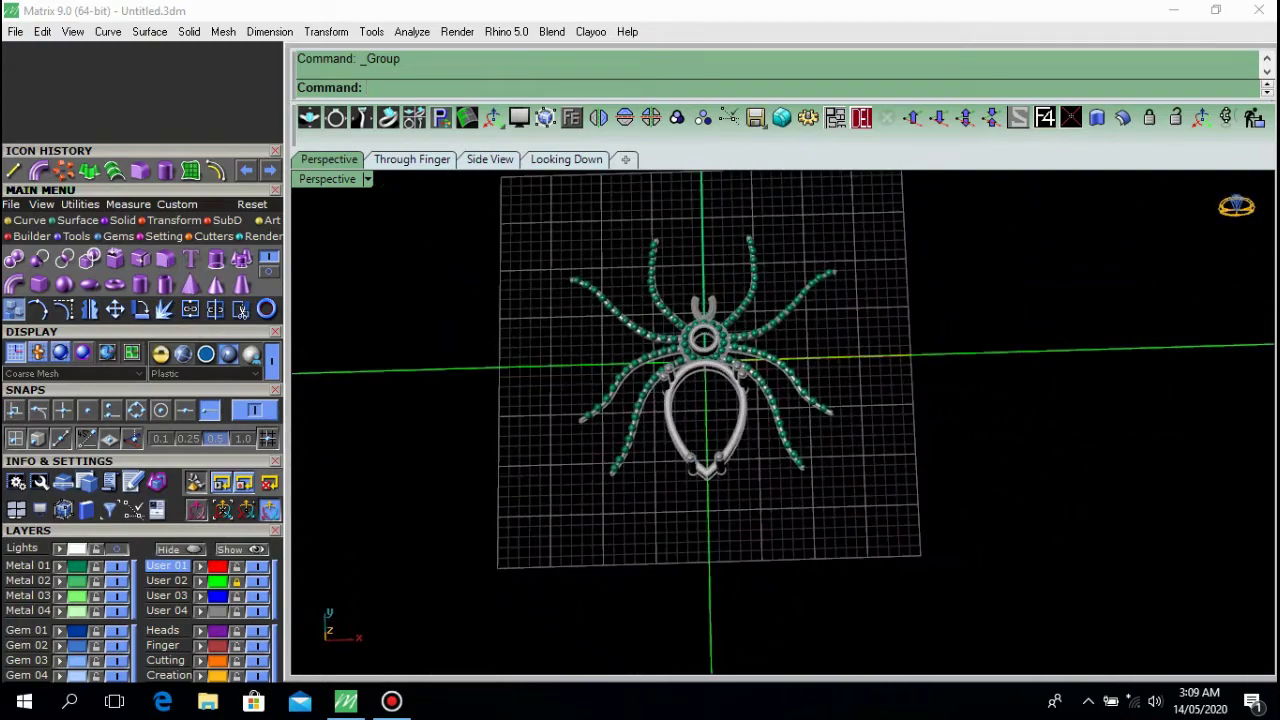
right_click_drag(640, 440, 671, 470, "shift")
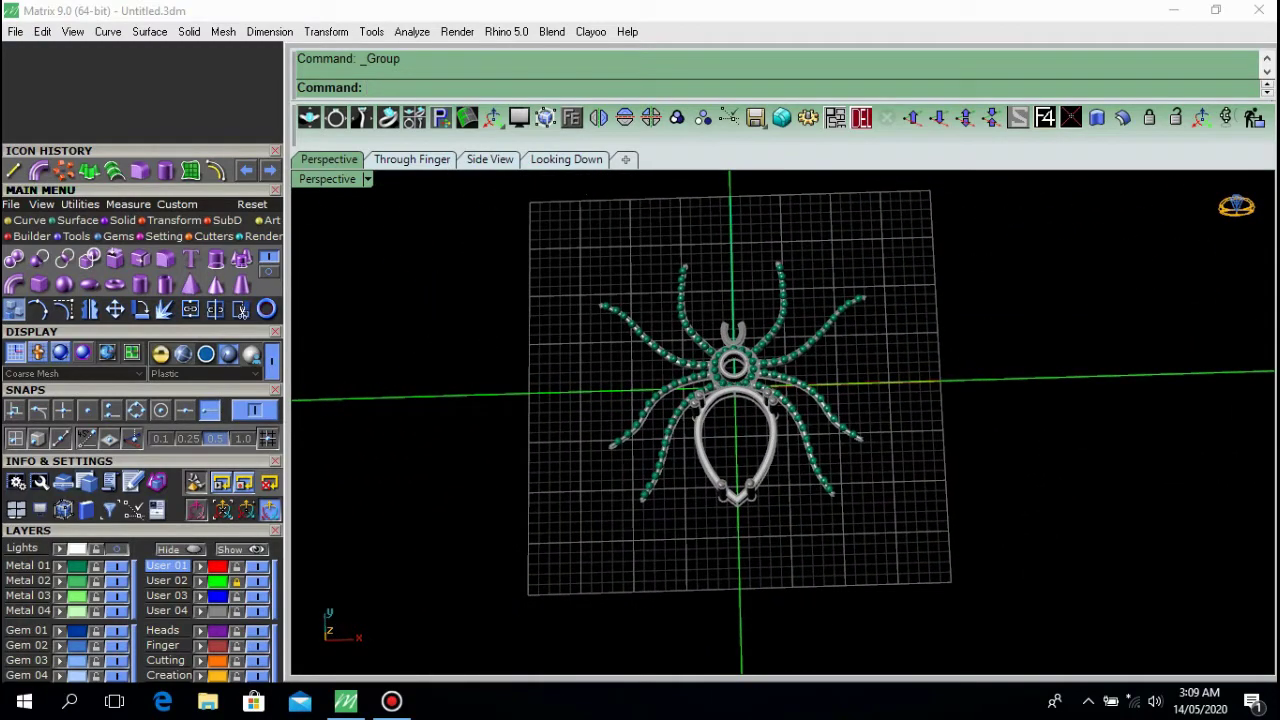
left_click(566, 160)
scroll(635, 300, "down", 18)
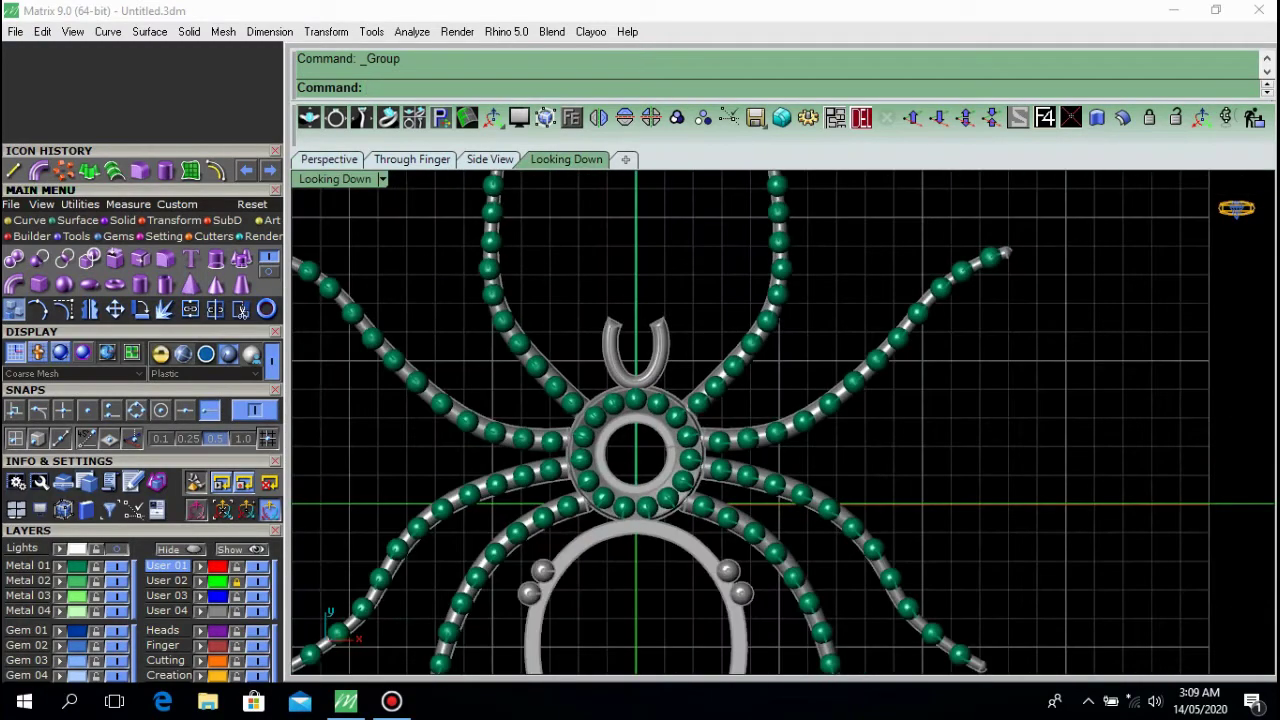
scroll(671, 336, "down", 4)
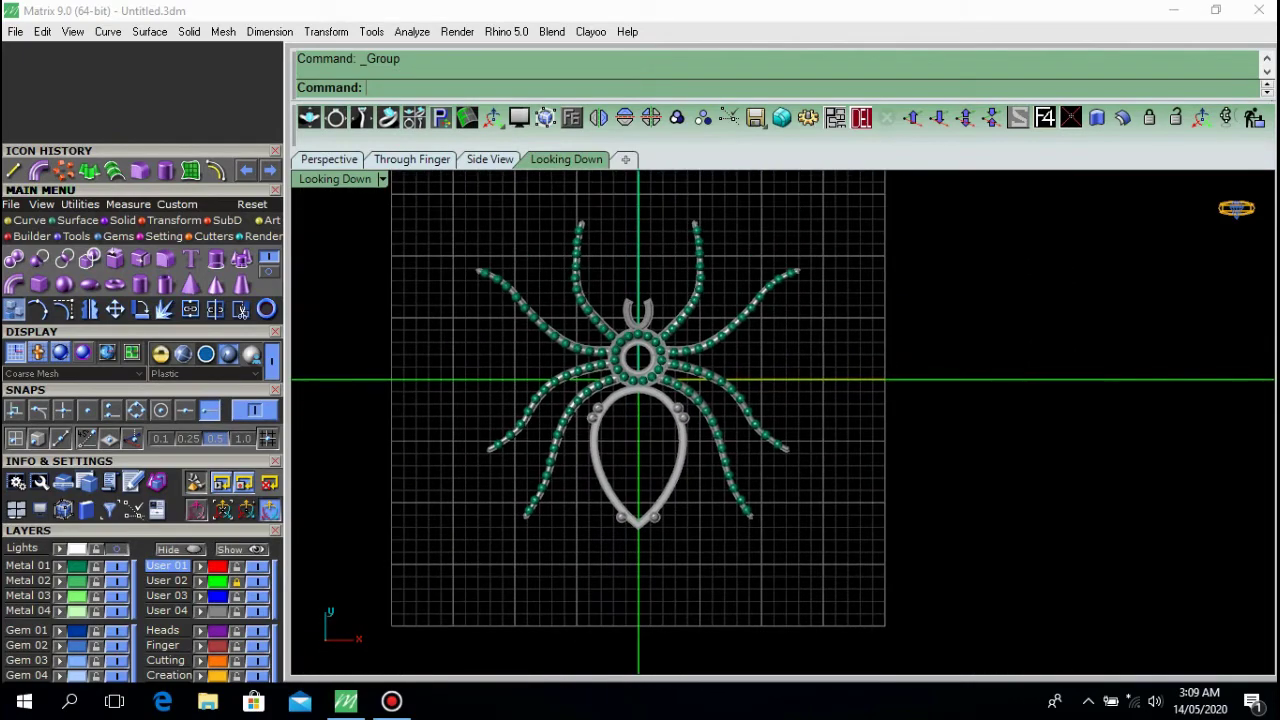
left_click(29, 221)
left_click(115, 258)
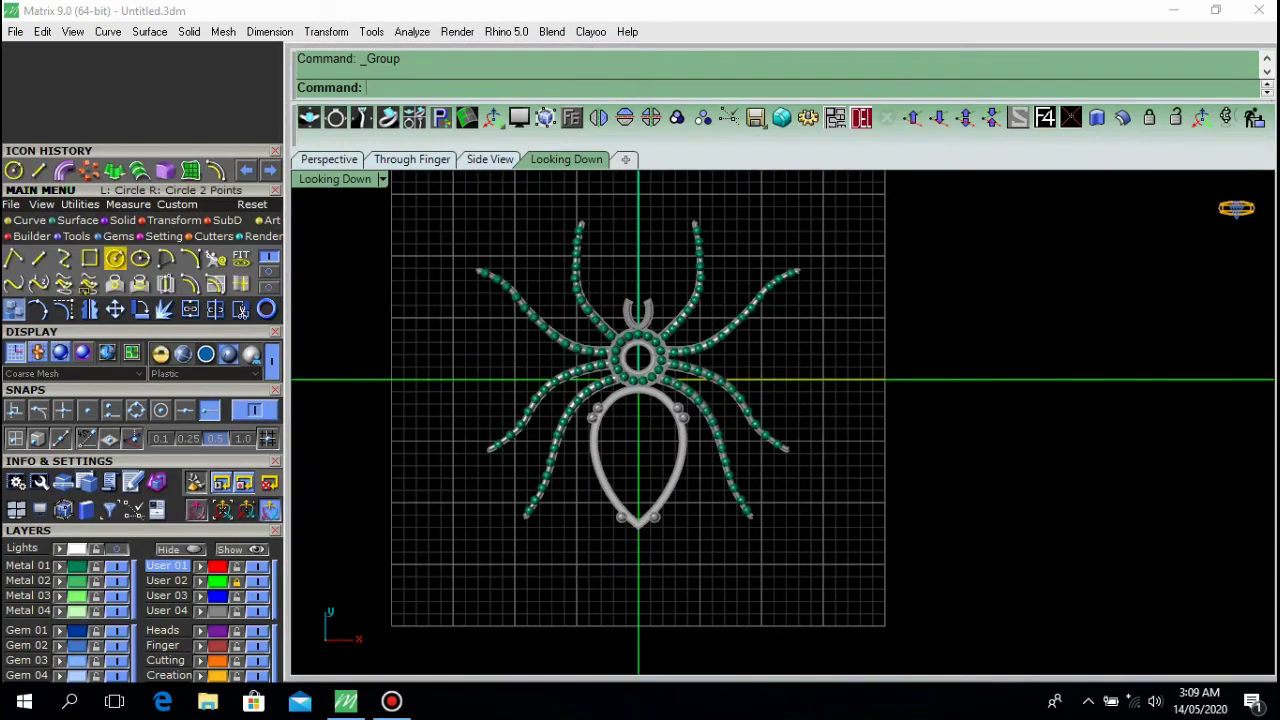
left_click(117, 566)
left_click(258, 611)
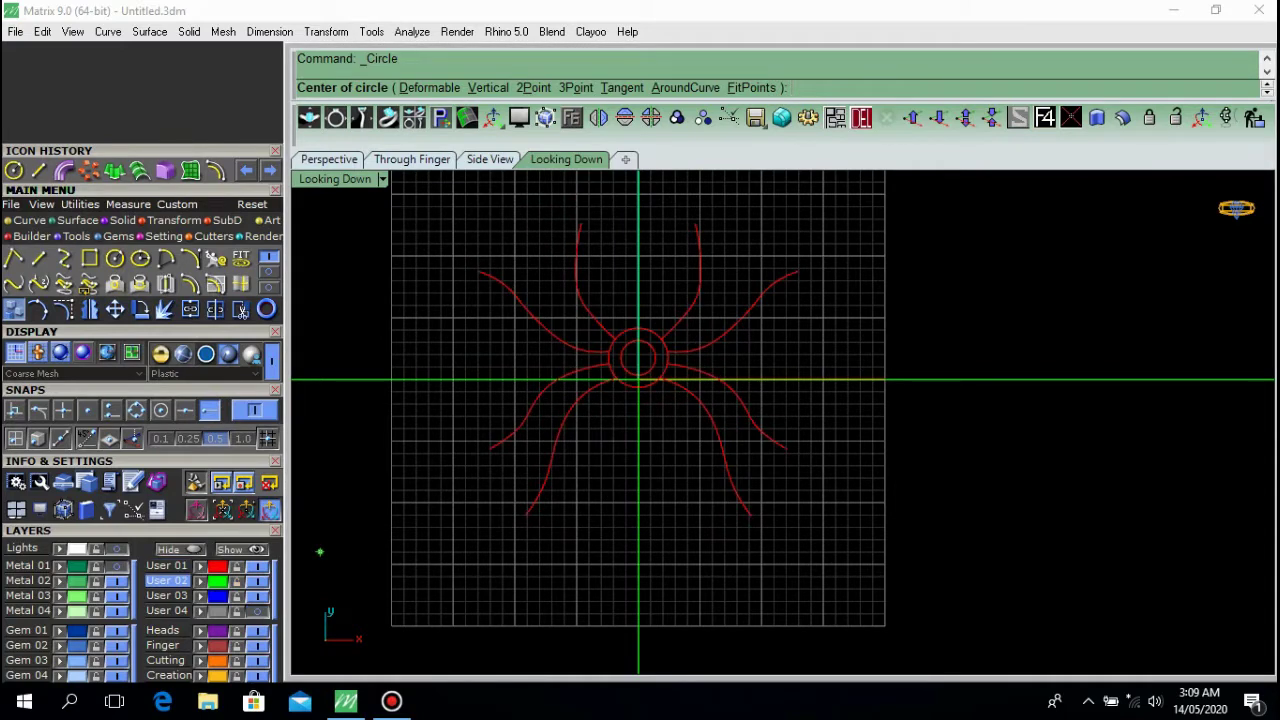
left_click(258, 566)
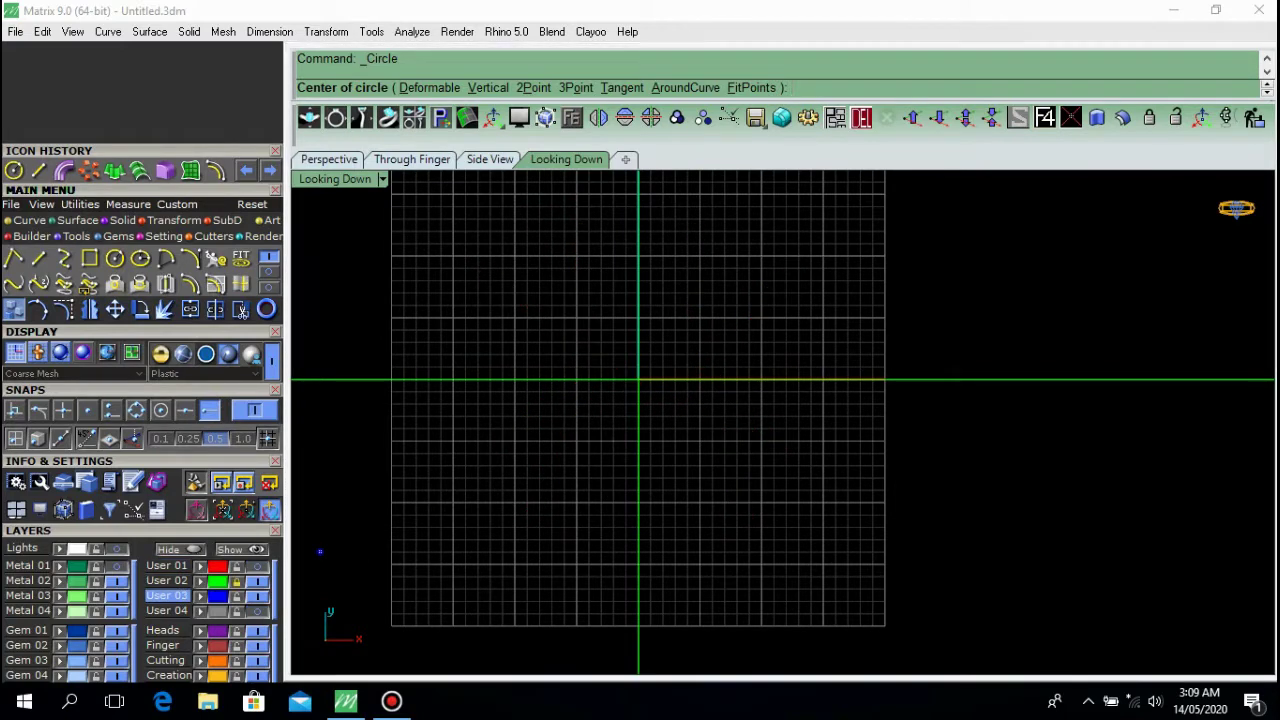
Draw a circle with a diameter of 1.5 centred on the origin.
left_click(638, 380)
scroll(672, 393, "up", 3)
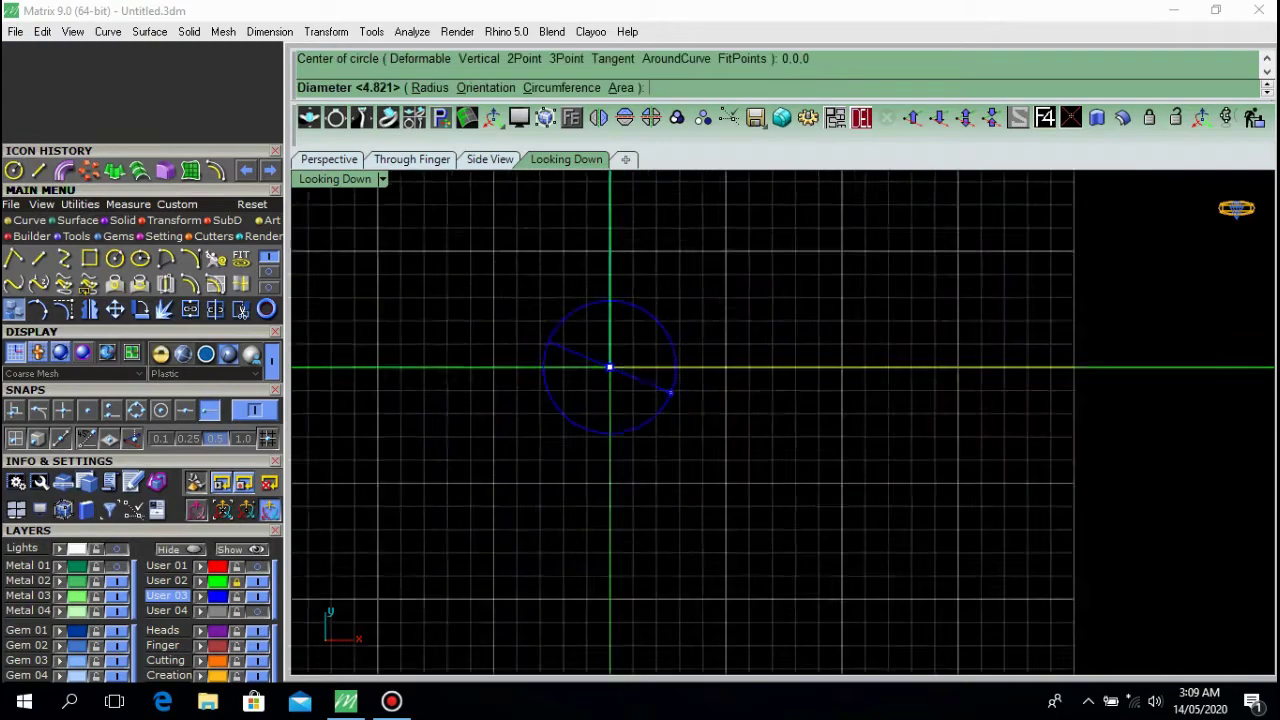
left_click(676, 396)
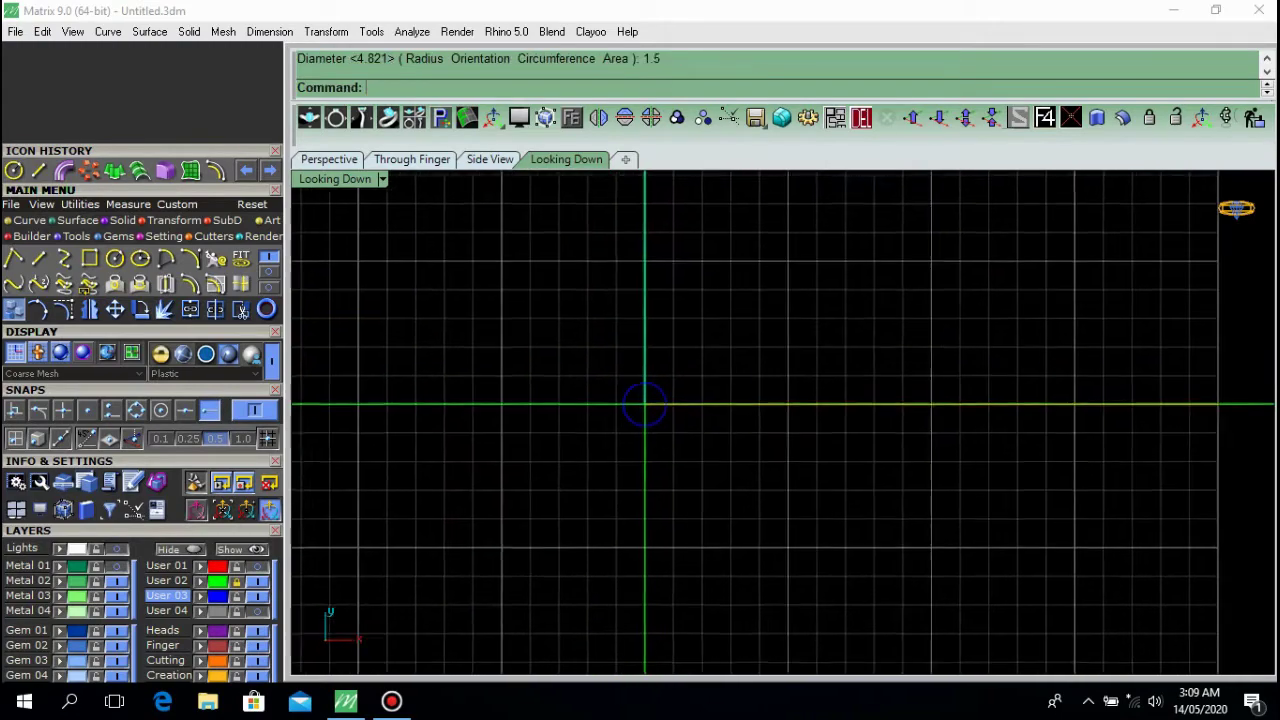
scroll(676, 396, "down", 1)
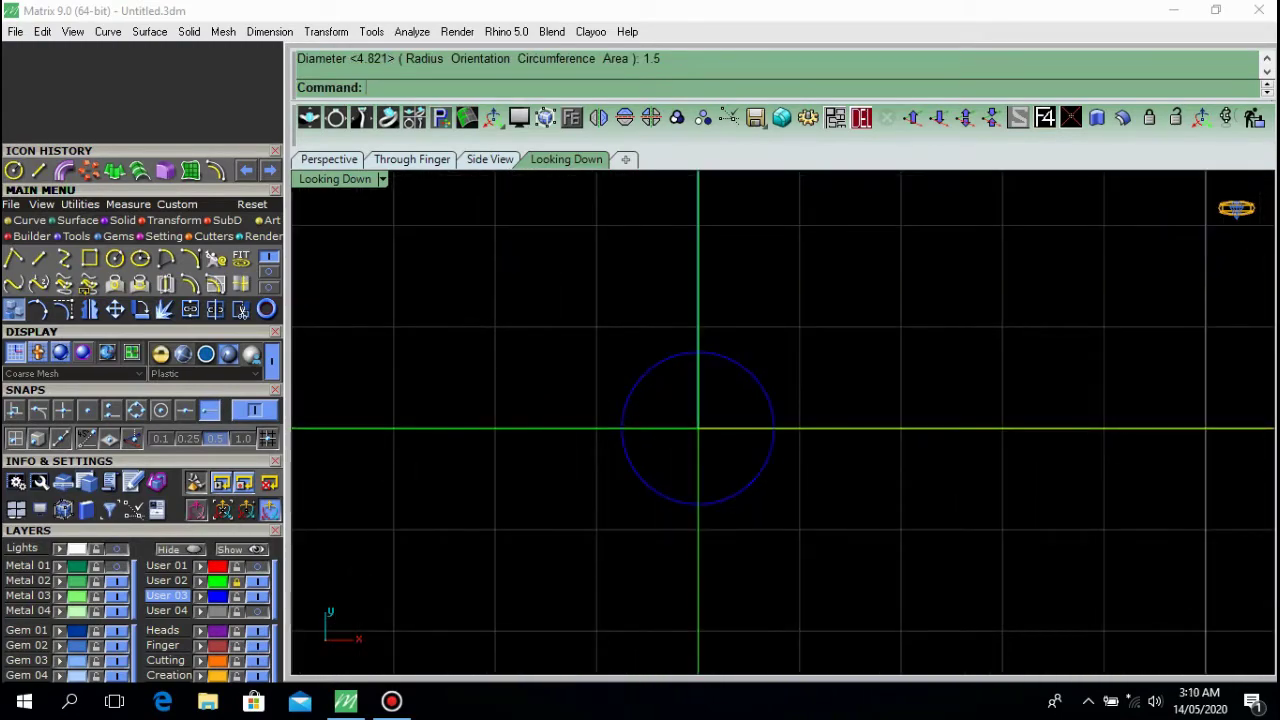
Offset the 1.5 diameter circle outward to make a larger concentric circle.
left_click(645, 480)
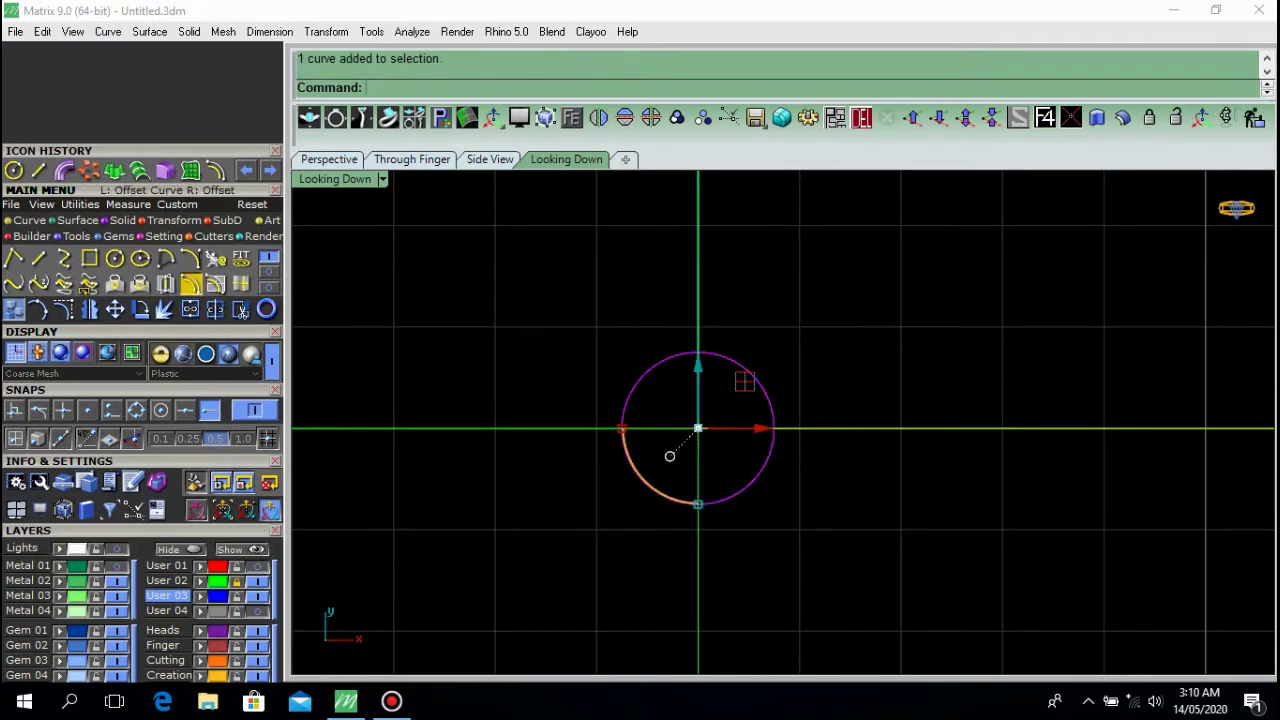
left_click(190, 284)
scroll(592, 350, "up", 4)
left_click(593, 350)
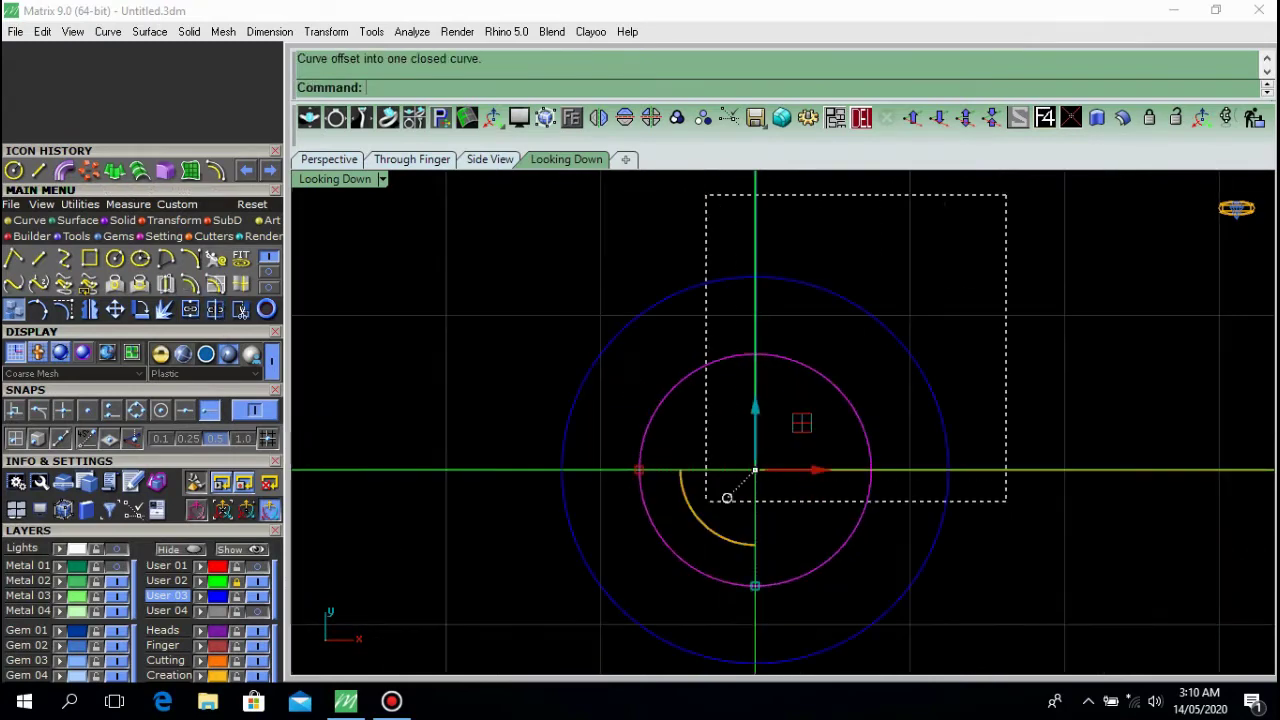
Create a single tween curve midway between the inner and outer circles.
left_click_drag(1006, 195, 706, 500)
left_click(269, 272)
left_click(190, 284)
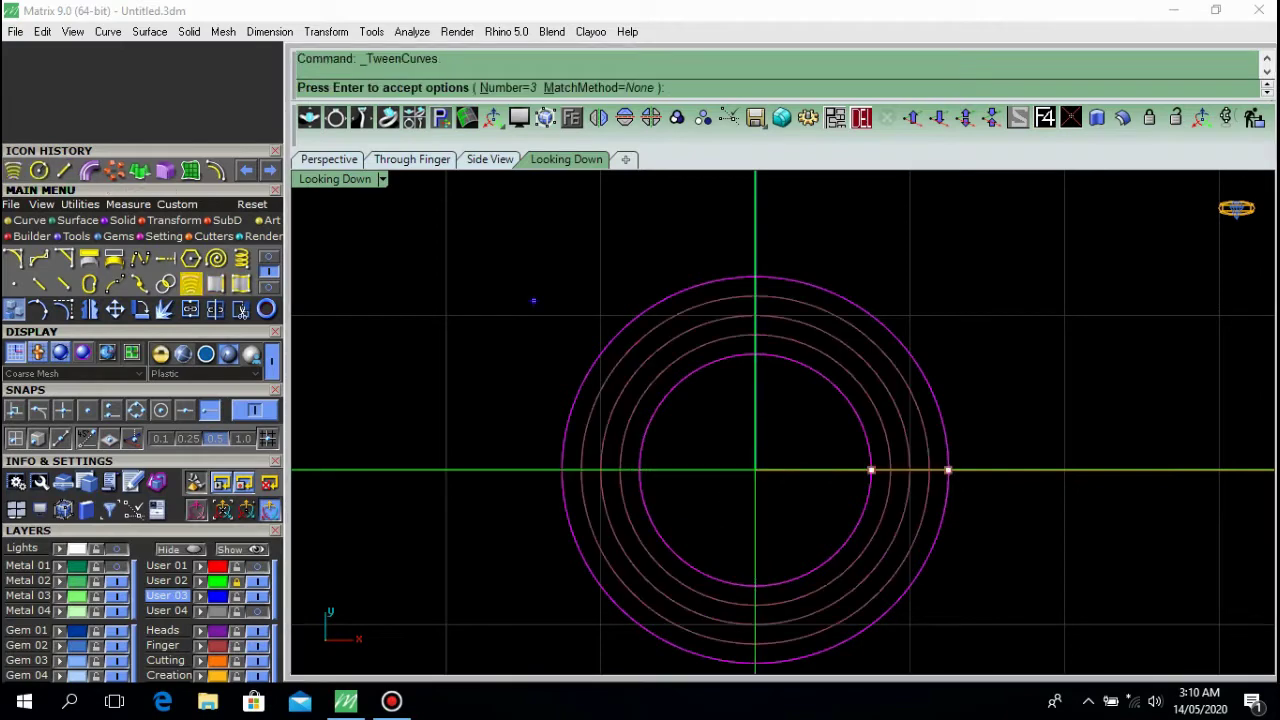
type("n")
key("Return")
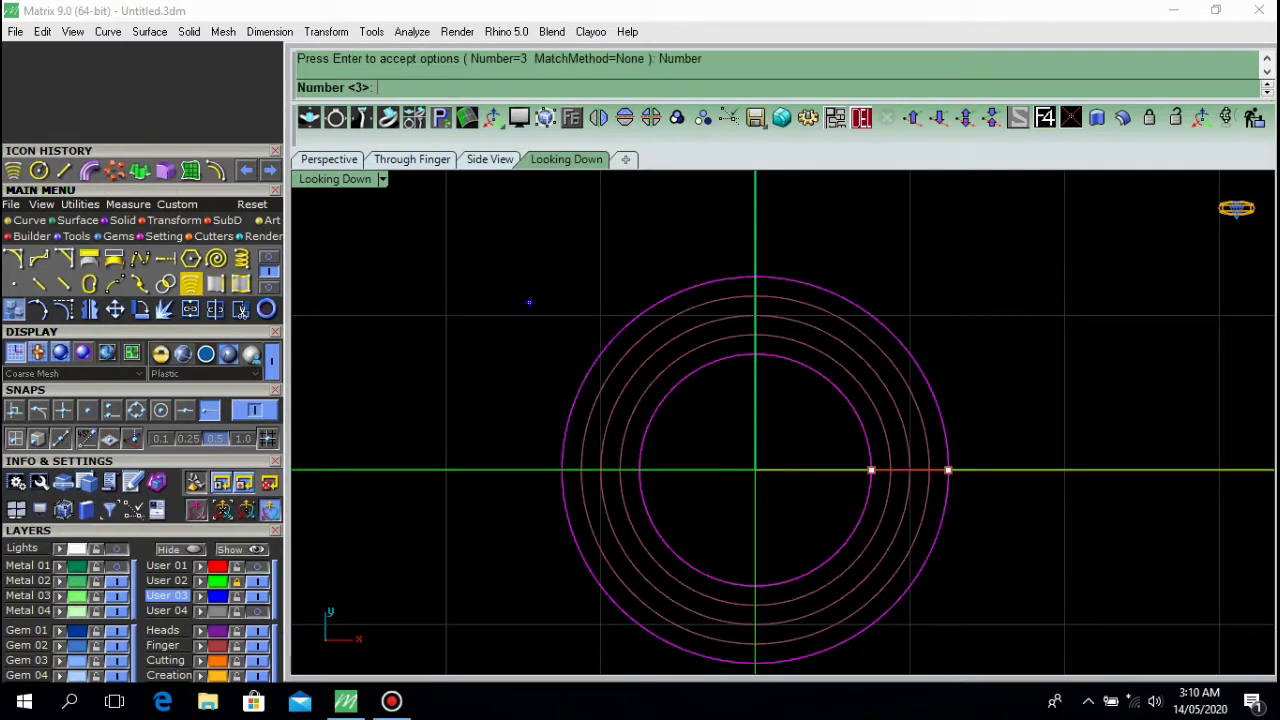
type("1")
key("Return")
key("Return")
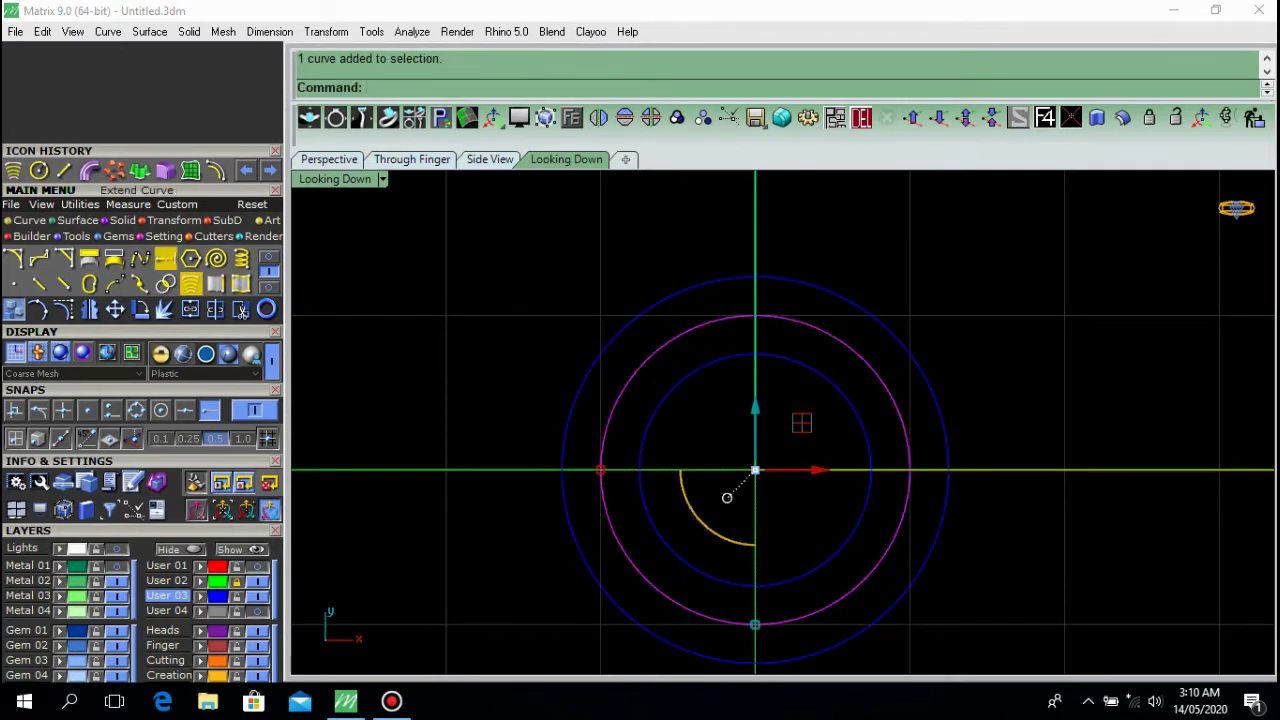
Try piping the middle circle with a diameter of 0.4.
left_click(89, 171)
scroll(533, 297, "down", 6)
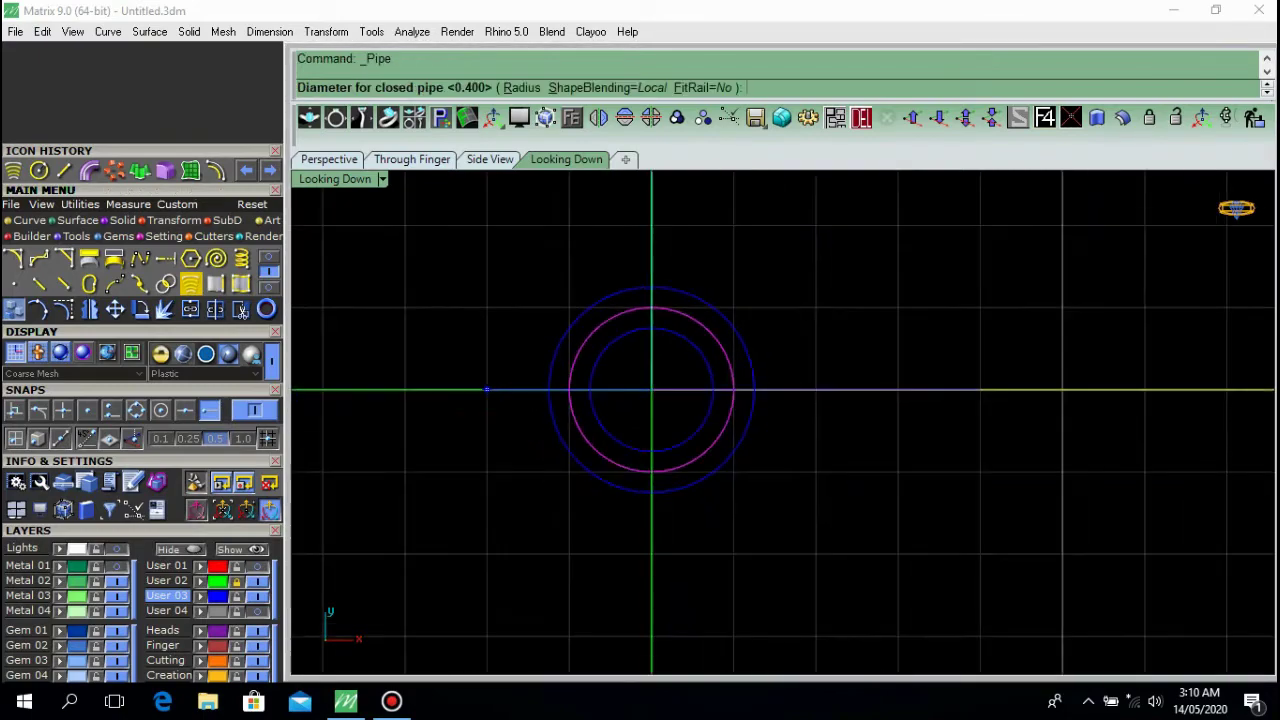
left_click(329, 160)
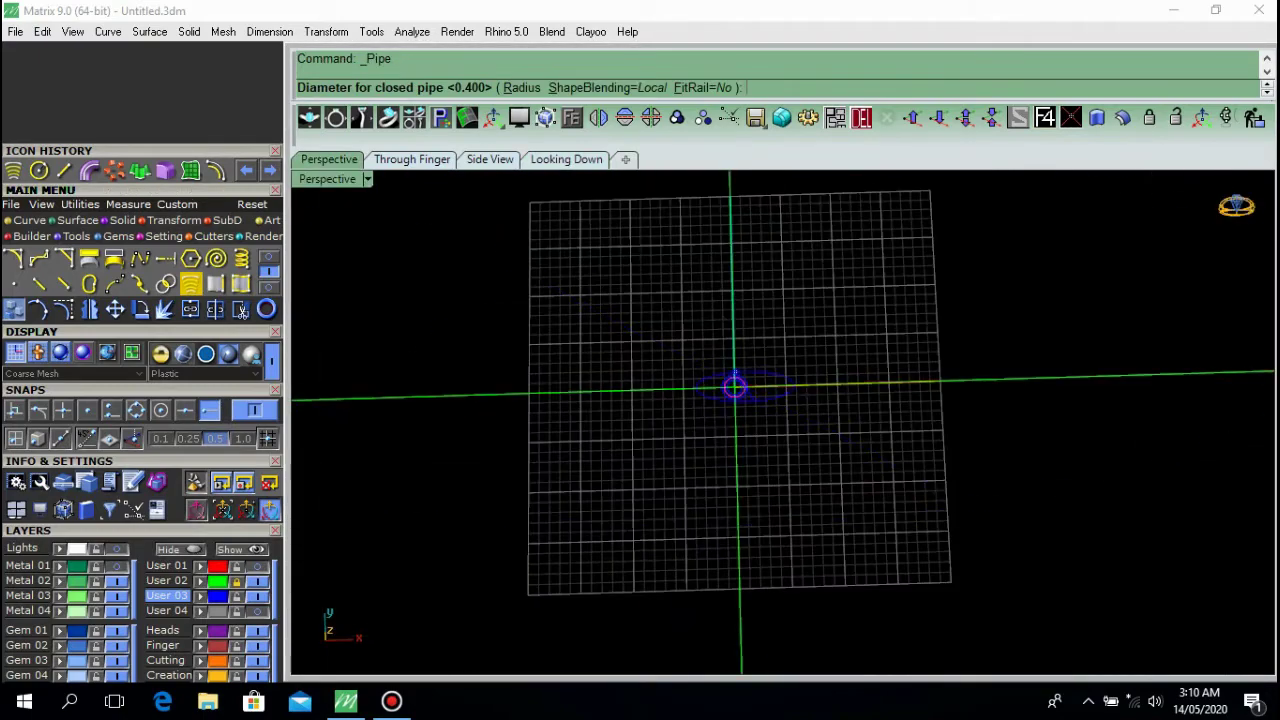
right_click_drag(655, 490, 748, 408)
scroll(735, 400, "up", 8)
key("Return")
key("Return")
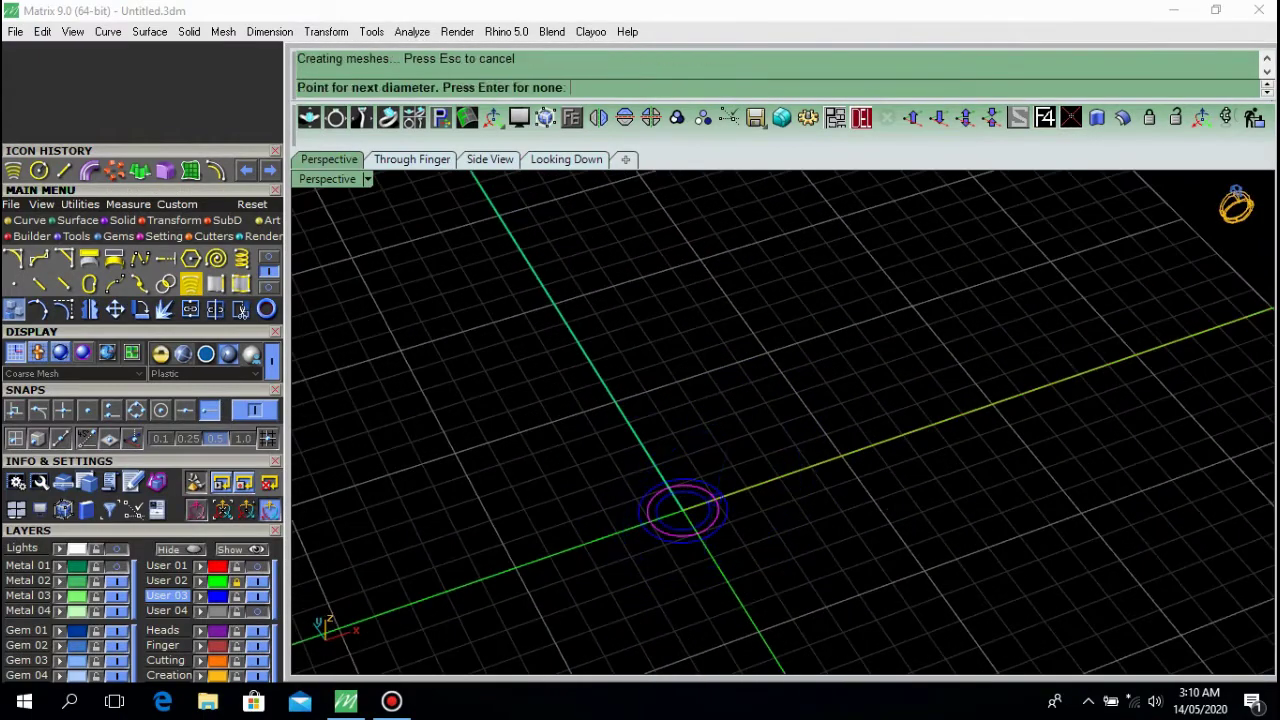
key("Escape")
scroll(668, 520, "up", 10)
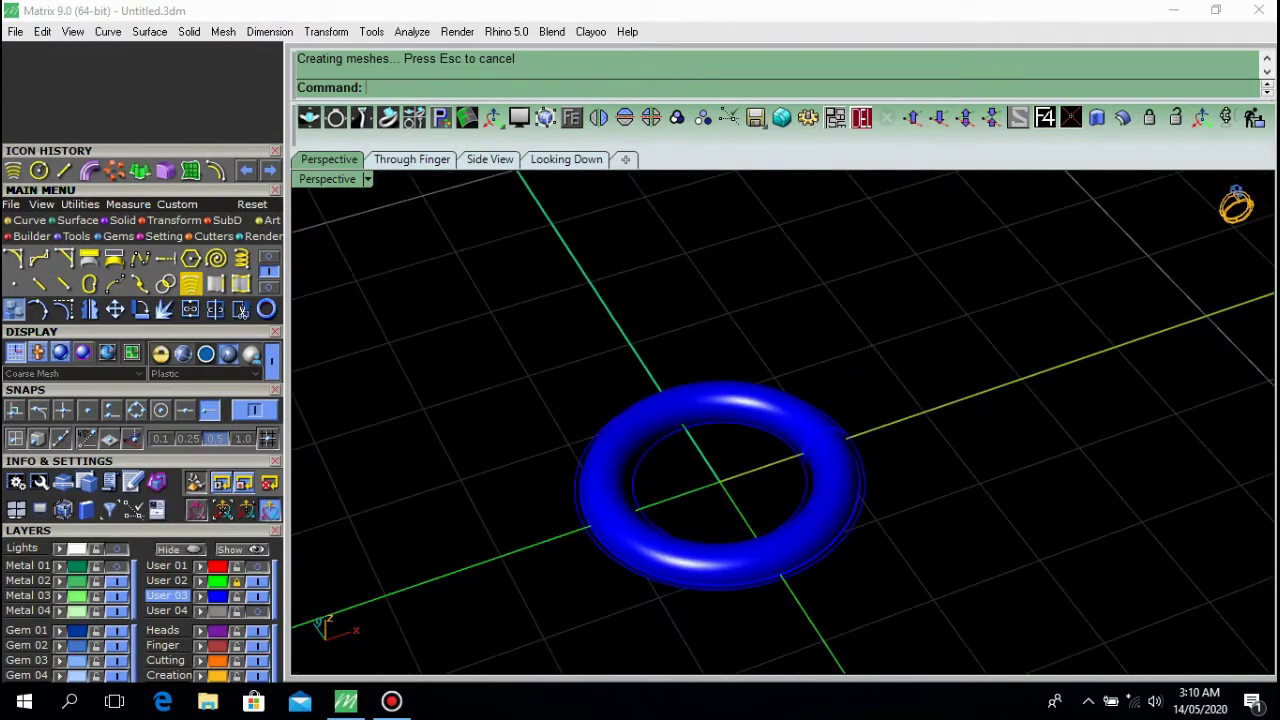
key("ctrl+z")
Pipe the middle circle with a diameter of 0.5 so it fills the gap between the inner and outer circles.
key("Return")
left_click(612, 455)
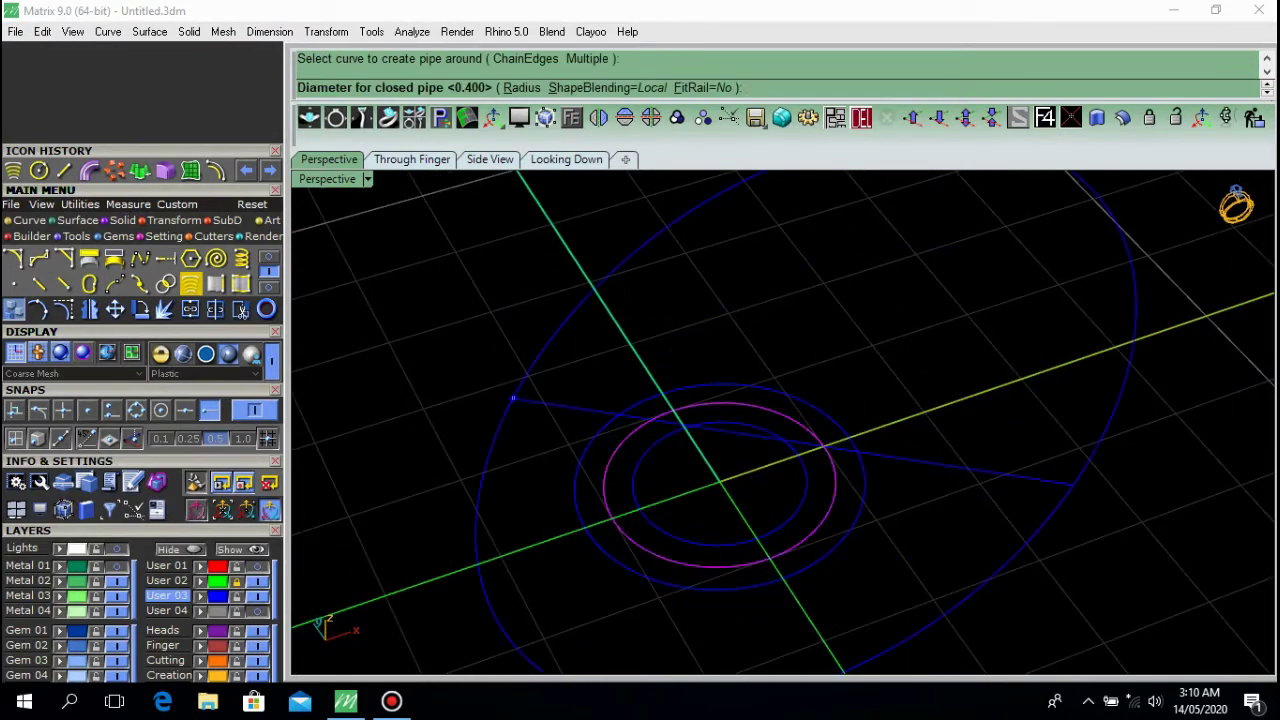
type("5")
key("Return")
key("Return")
right_click_drag(795, 450, 738, 407)
Select the piped ring and show the User 04 and Metal 01 layers in the top view.
left_click(741, 405)
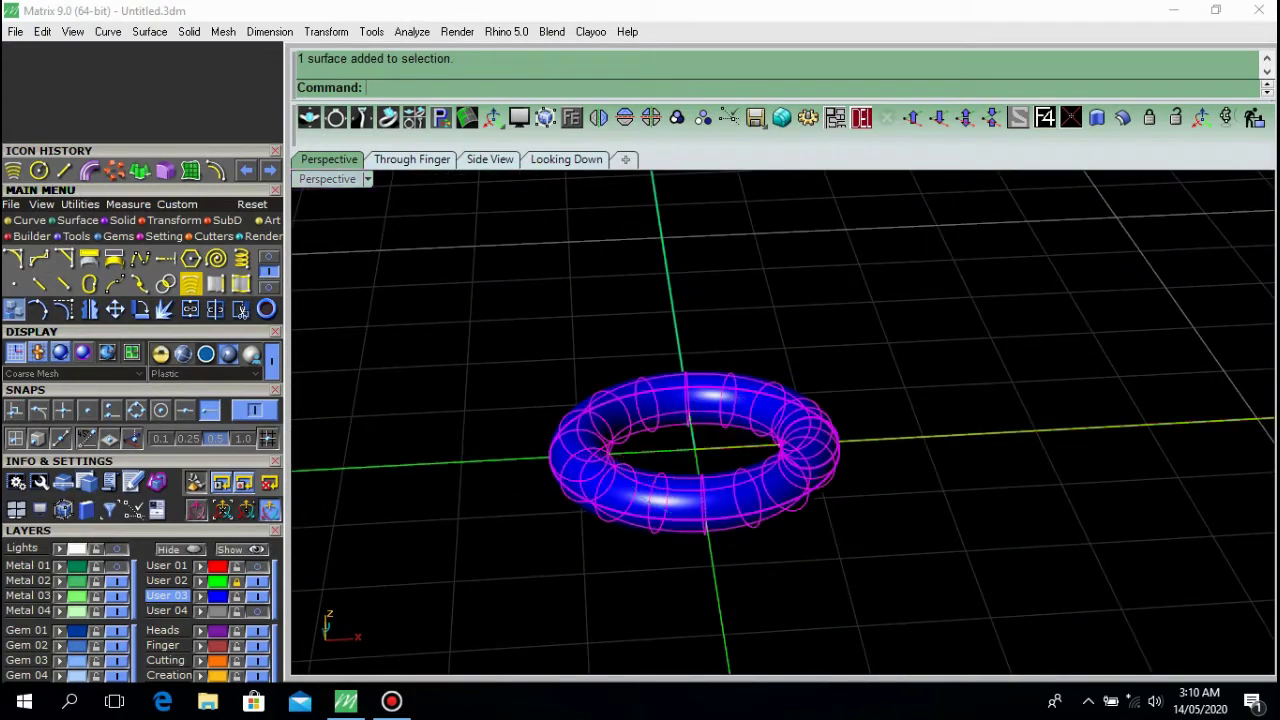
key("ctrl+F1")
left_click(257, 611)
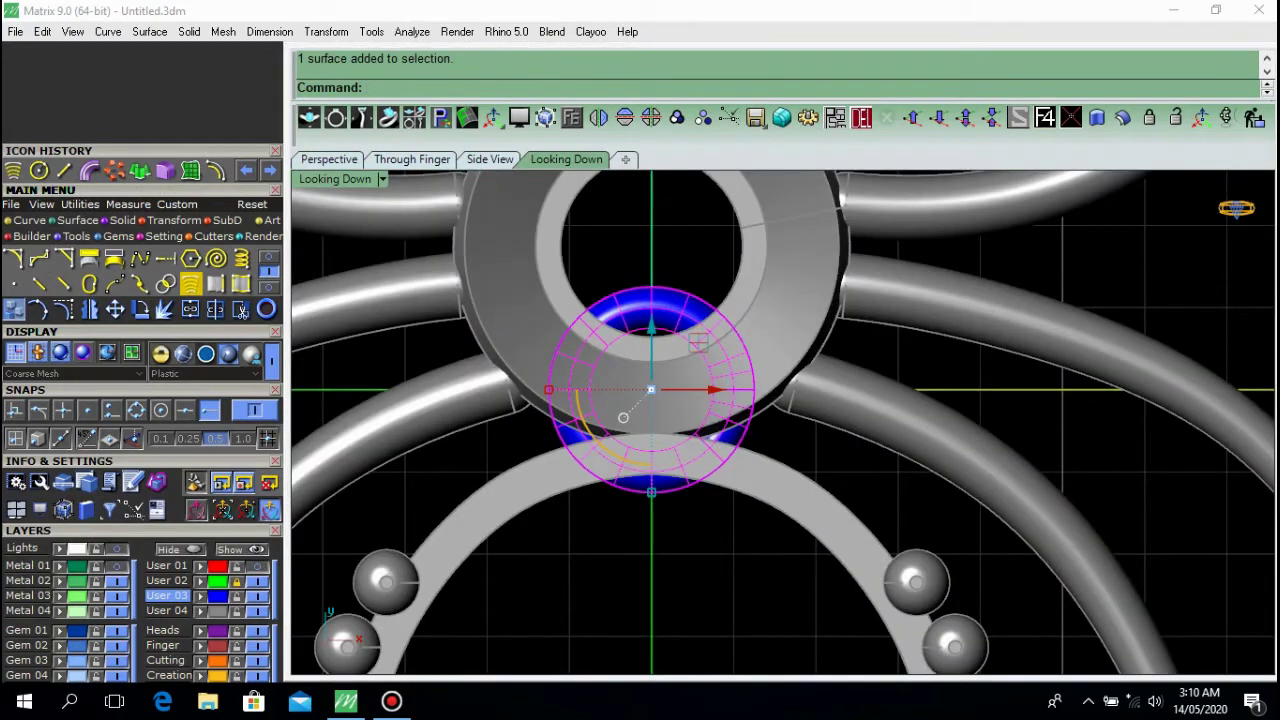
left_click(117, 567)
Move the piped ring along the Y axis to just beyond the pointed tip of the teardrop bezel.
scroll(581, 344, "down", 12)
left_click_drag(600, 358, 600, 634)
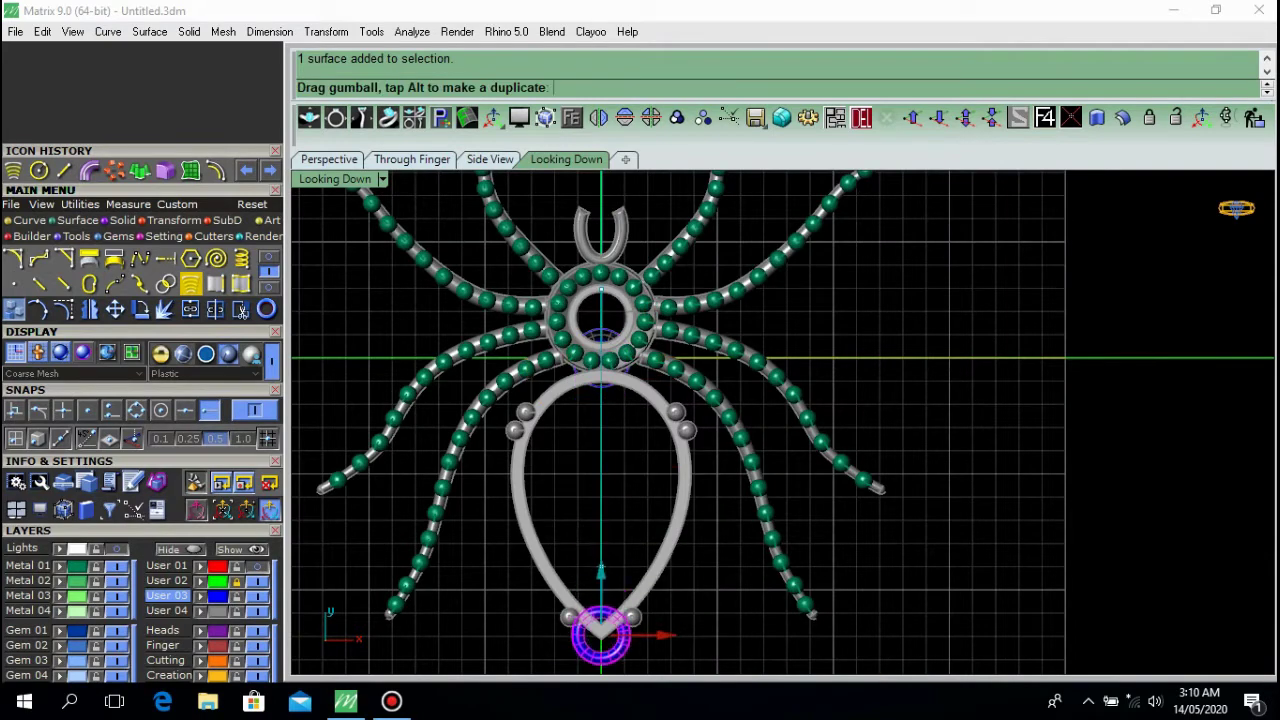
scroll(600, 634, "up", 5)
left_click_drag(618, 494, 618, 530)
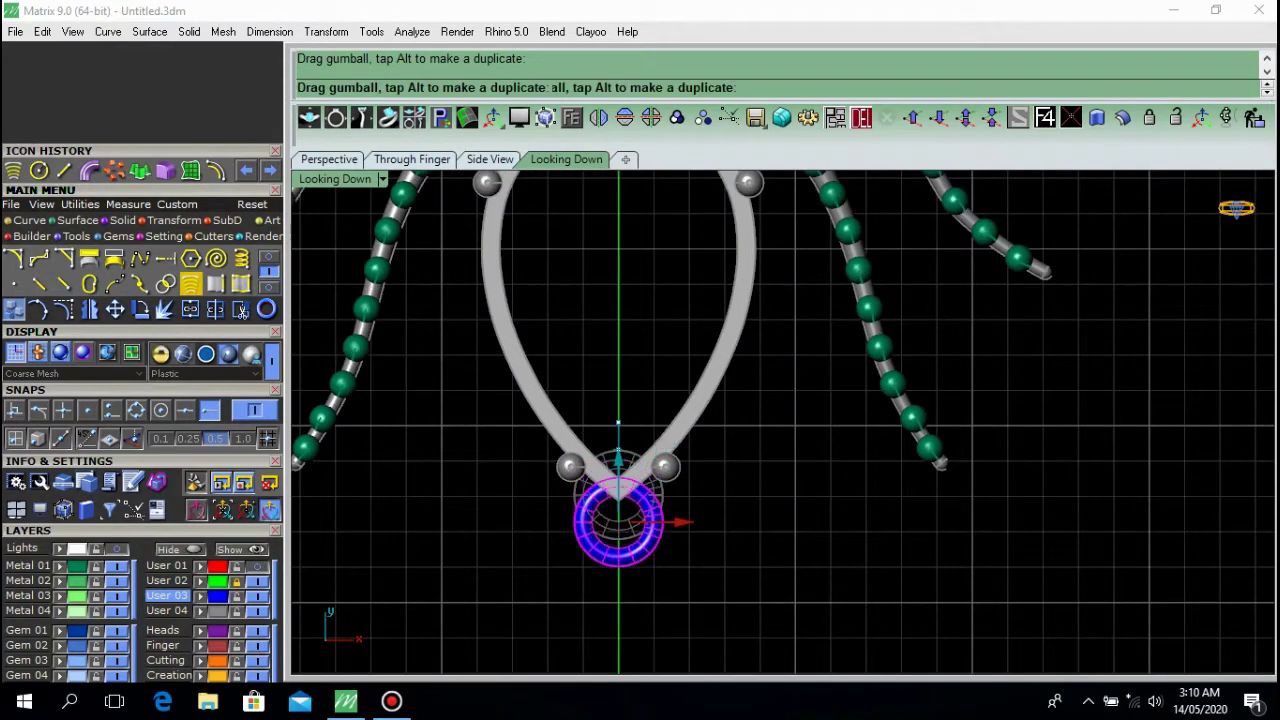
key("Escape")
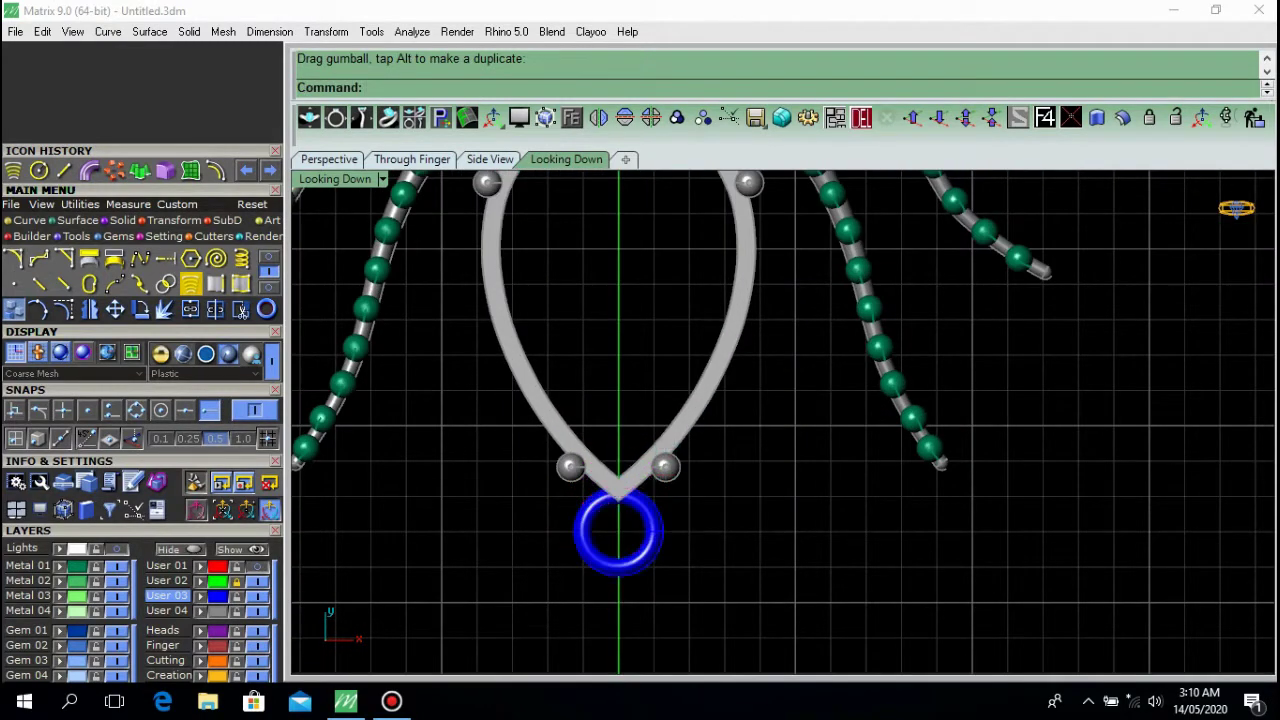
Delete the construction circles on User 03 while keeping the piped ring, and adjust the ring's position slightly at the teardrop's tip.
right_click(168, 596)
left_click(618, 567, "ctrl")
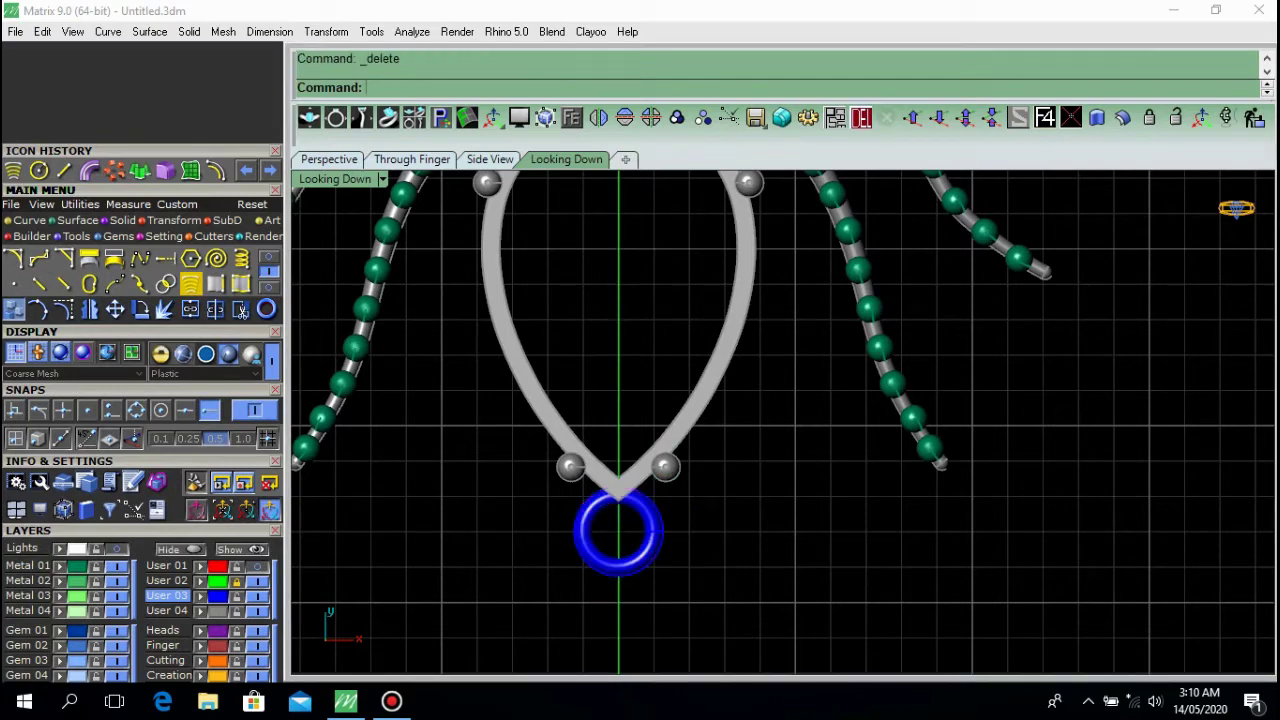
left_click(634, 516)
scroll(634, 516, "up", 3)
left_click_drag(604, 462, 604, 453)
Raise the ring vertically in the perspective view so it meets the side wall at the teardrop bezel's tip.
left_click(329, 160)
scroll(700, 346, "down", 10)
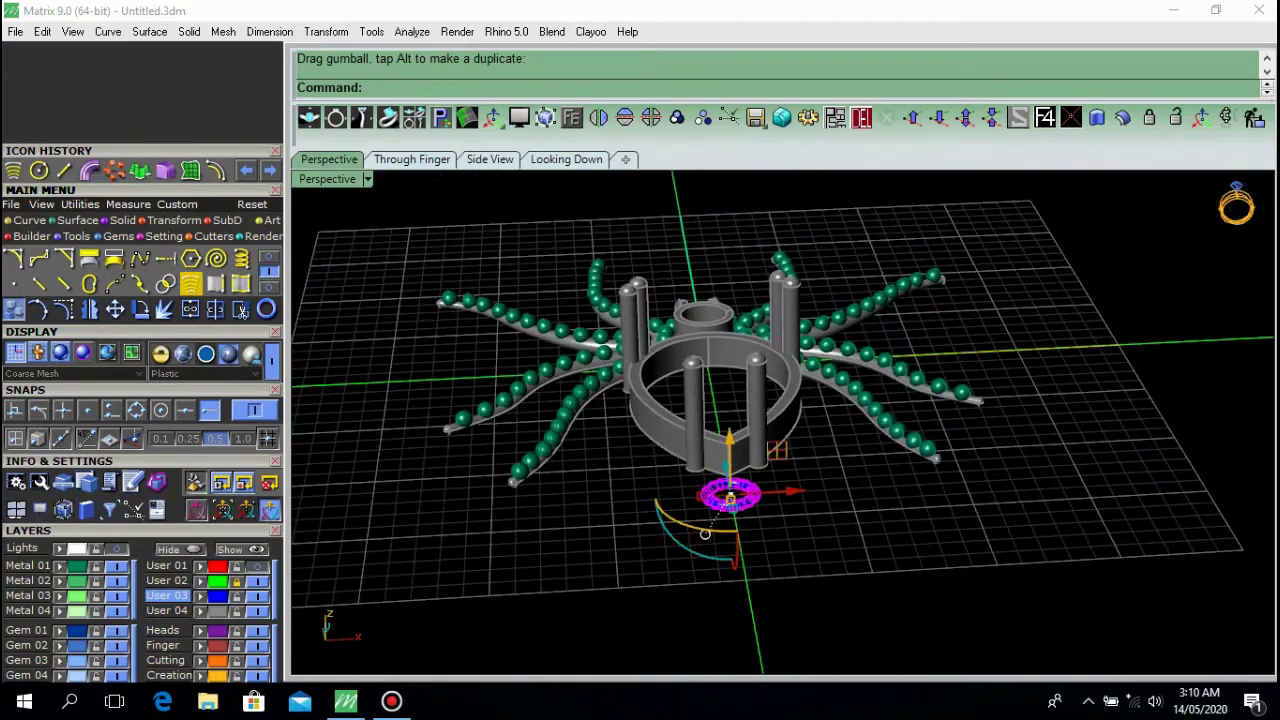
right_click_drag(700, 346, 1000, 418)
scroll(1002, 420, "up", 8)
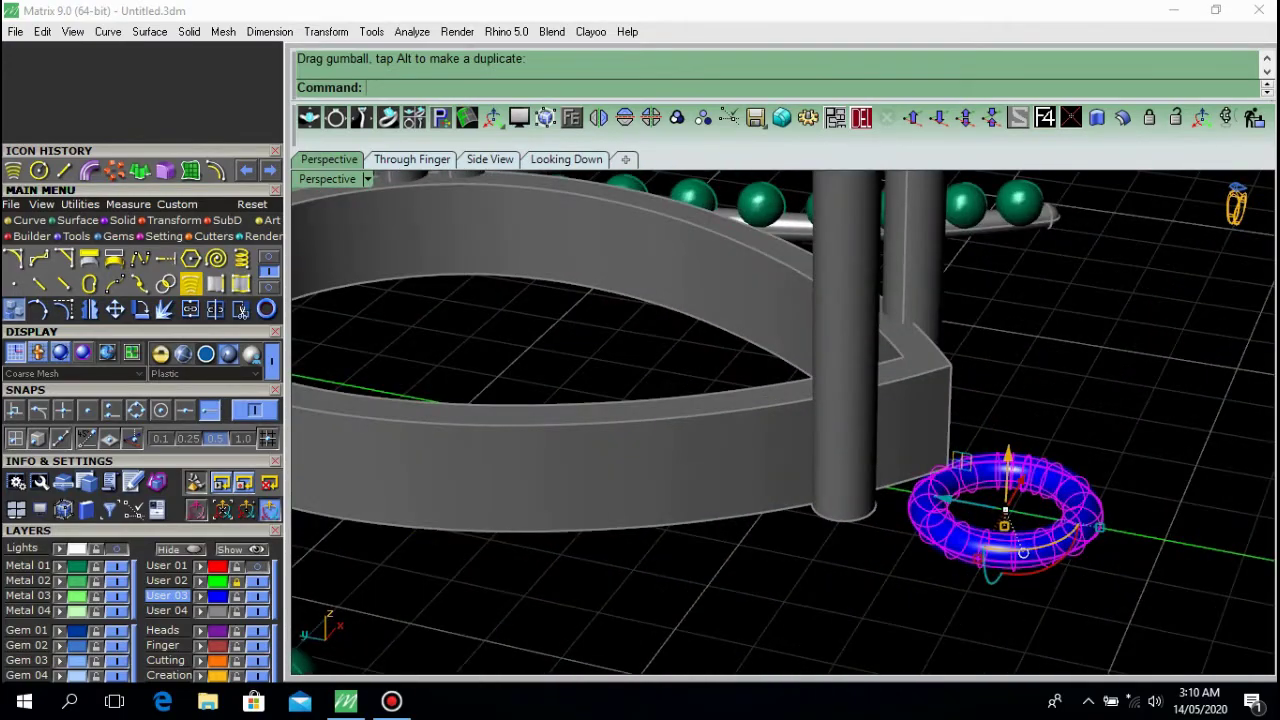
left_click_drag(1005, 511, 1009, 426)
key("Escape")
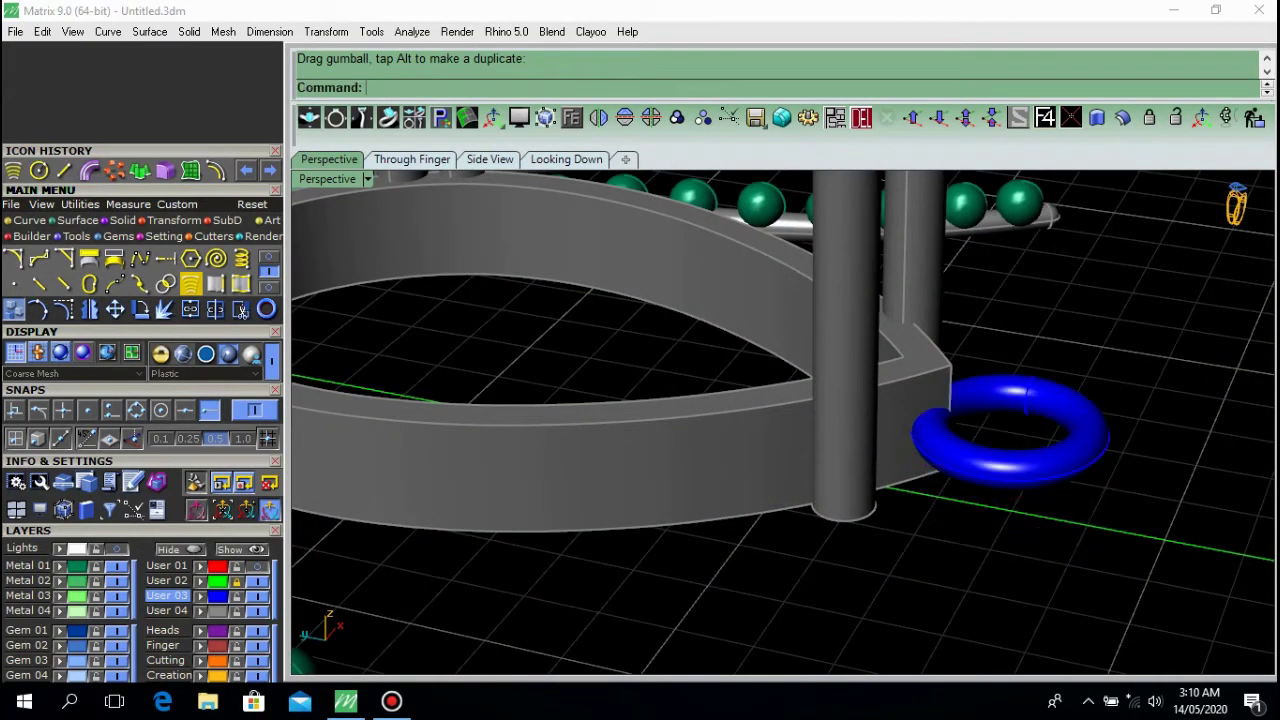
Nudge the ring closer to the pointed tip of the teardrop bezel in the perspective view.
right_click_drag(960, 400, 740, 355)
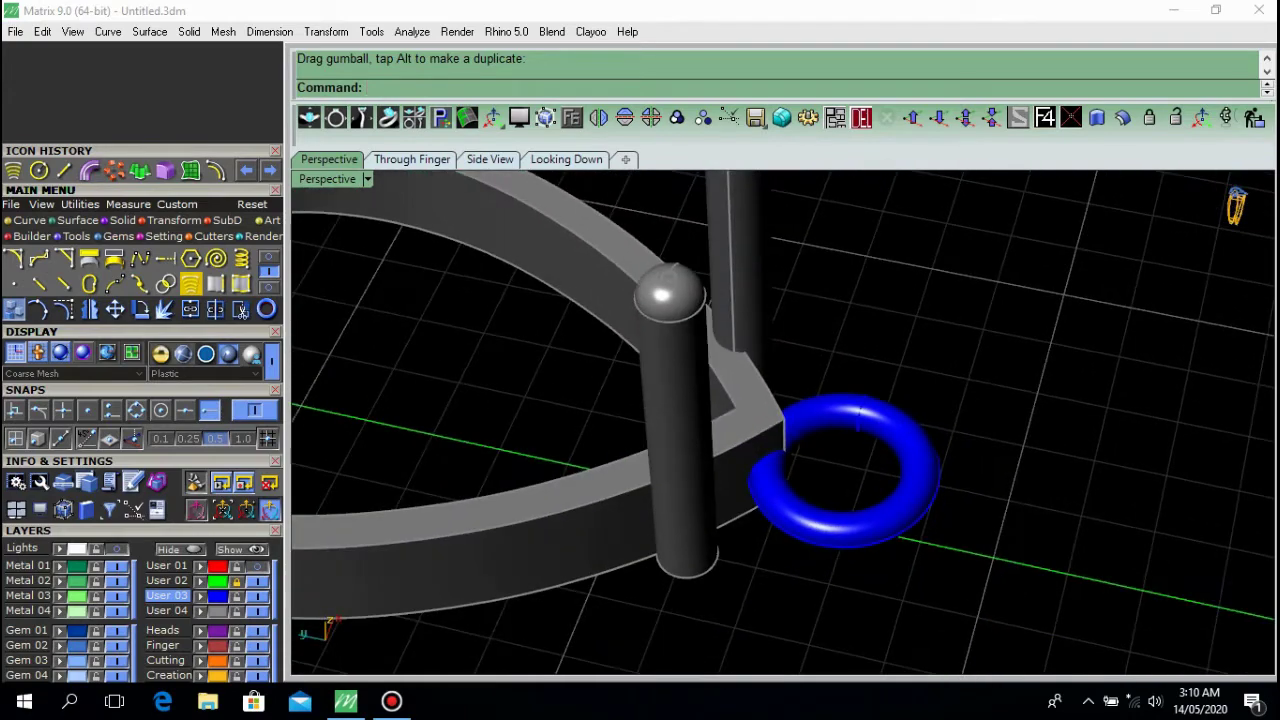
left_click(858, 425)
scroll(857, 462, "up", 5)
left_click_drag(785, 465, 775, 463)
key("Escape")
scroll(850, 500, "down", 8)
right_click_drag(850, 480, 820, 380)
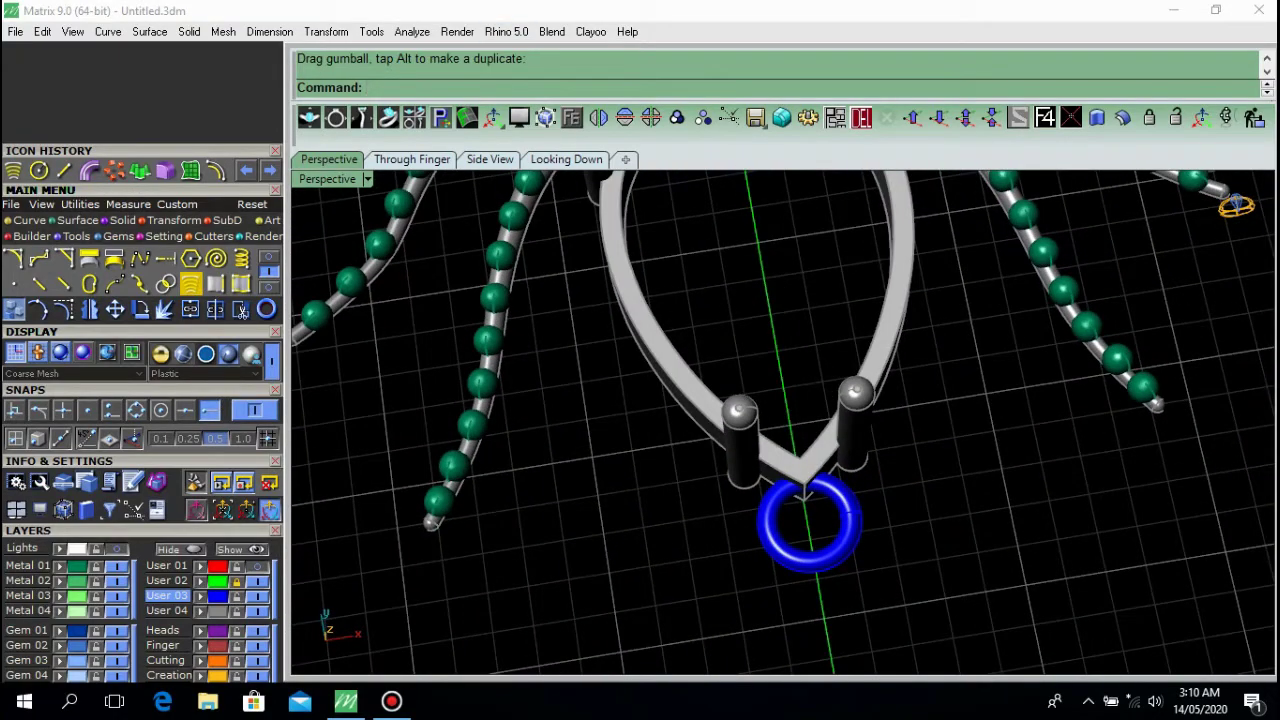
In the top view, select the ring at the teardrop's tip and assign it to the User 04 layer.
left_click(566, 160)
scroll(681, 400, "down", 14)
right_click_drag(681, 400, 655, 493)
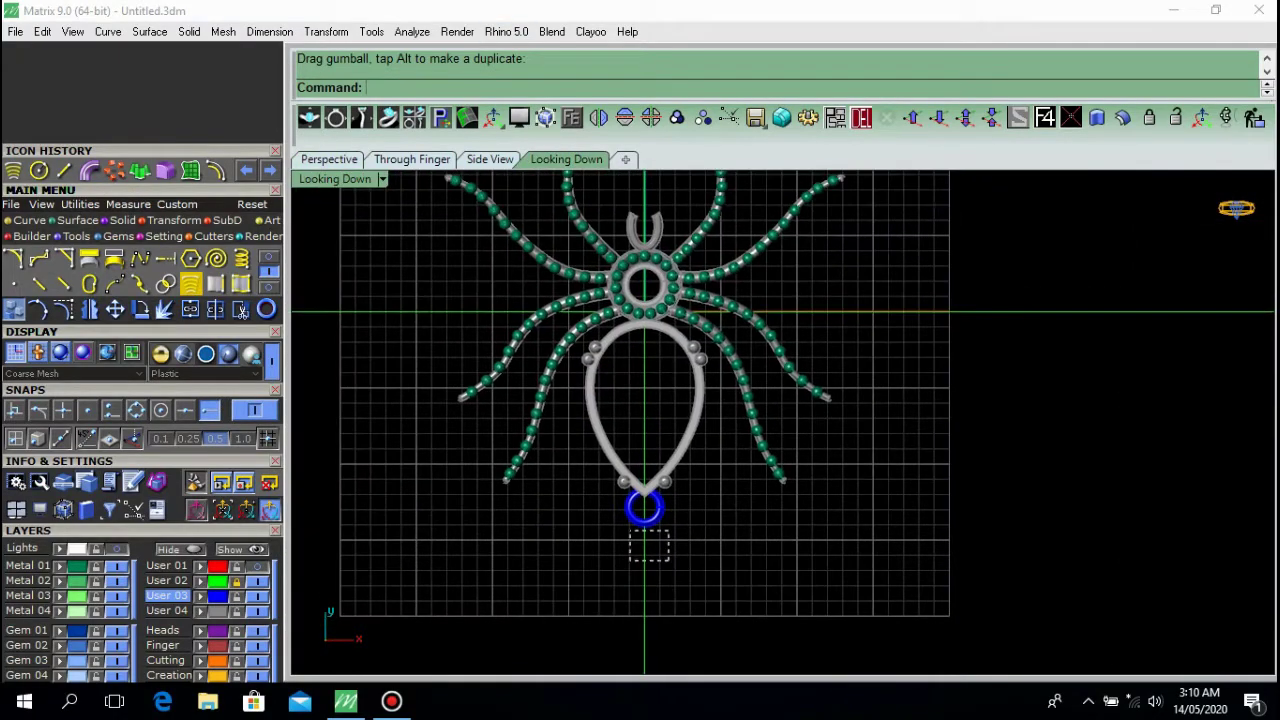
left_click_drag(630, 530, 618, 512)
left_click(201, 611)
right_click_drag(645, 520, 683, 546)
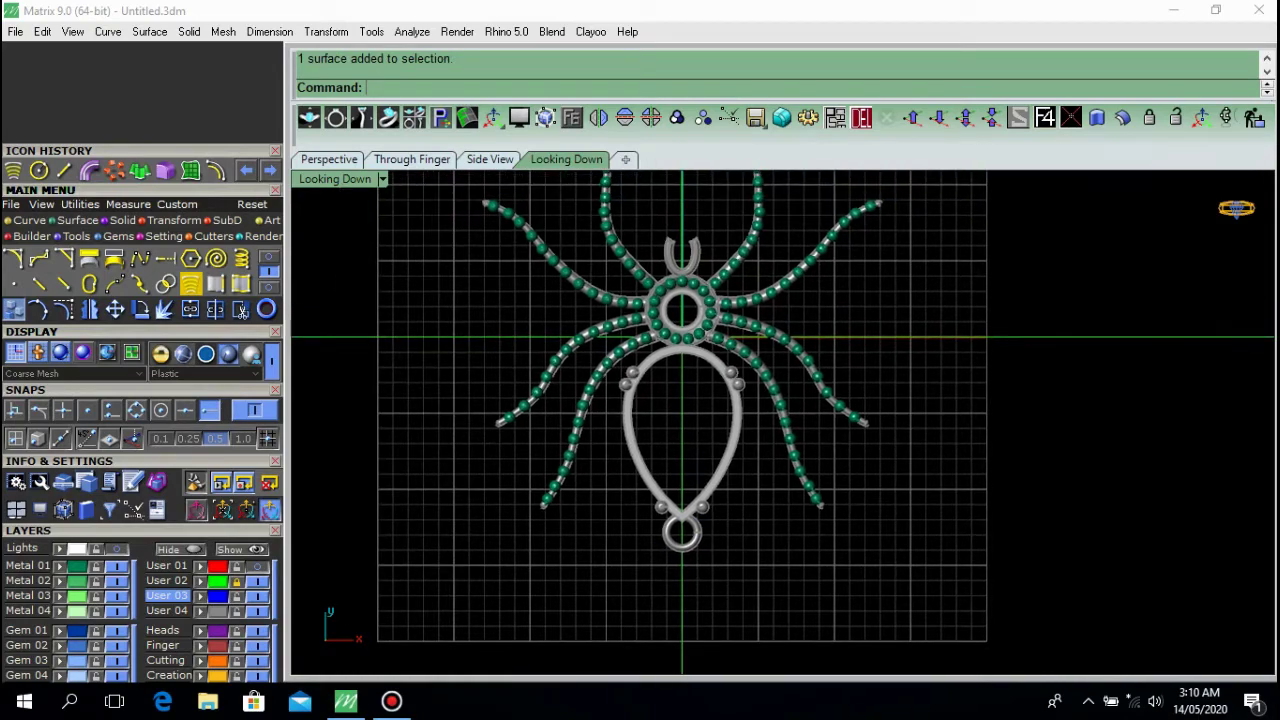
Hide the User 04 and Metal 01 layers to clear the workspace.
right_click_drag(668, 337, 662, 395)
scroll(640, 411, "down", 2)
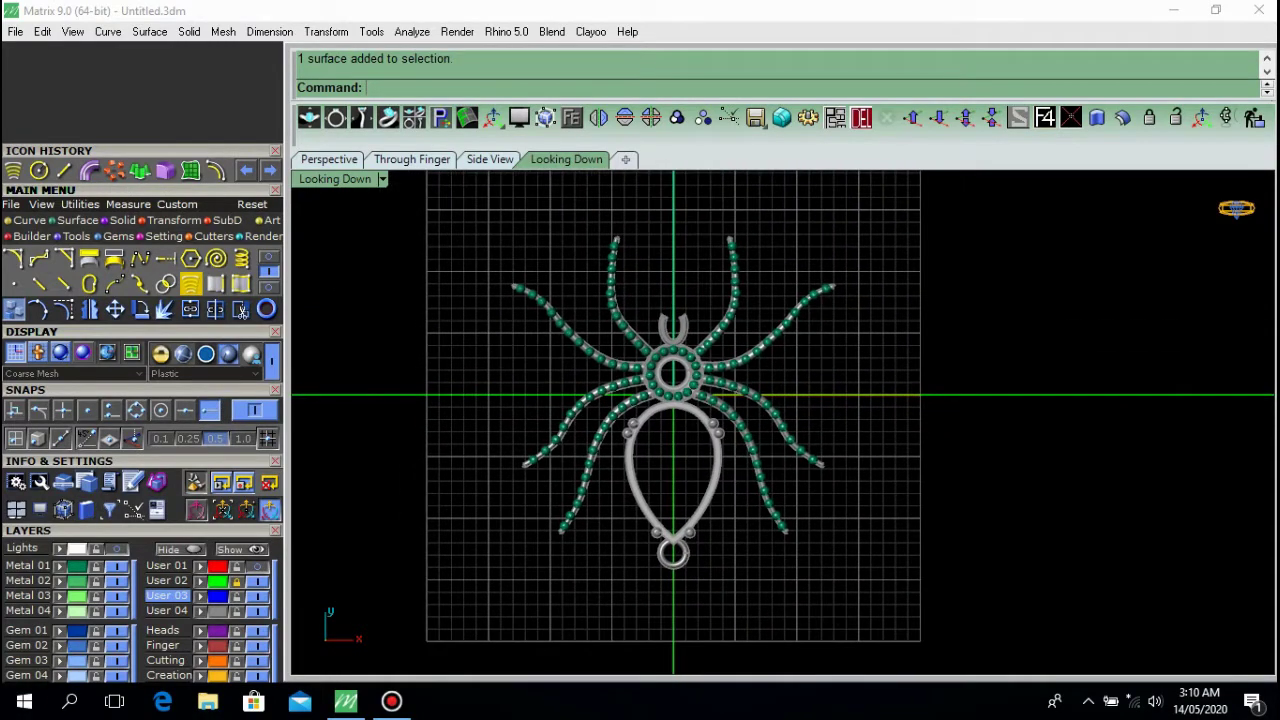
left_click(258, 611)
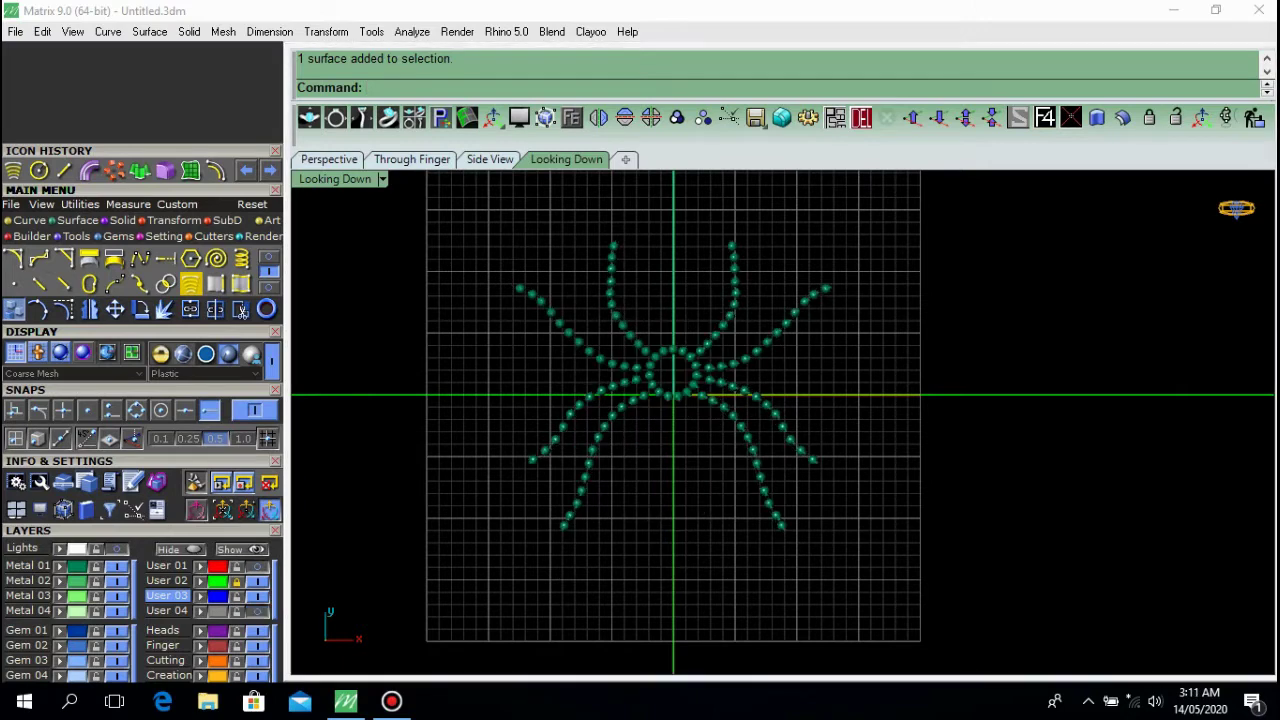
left_click(117, 566)
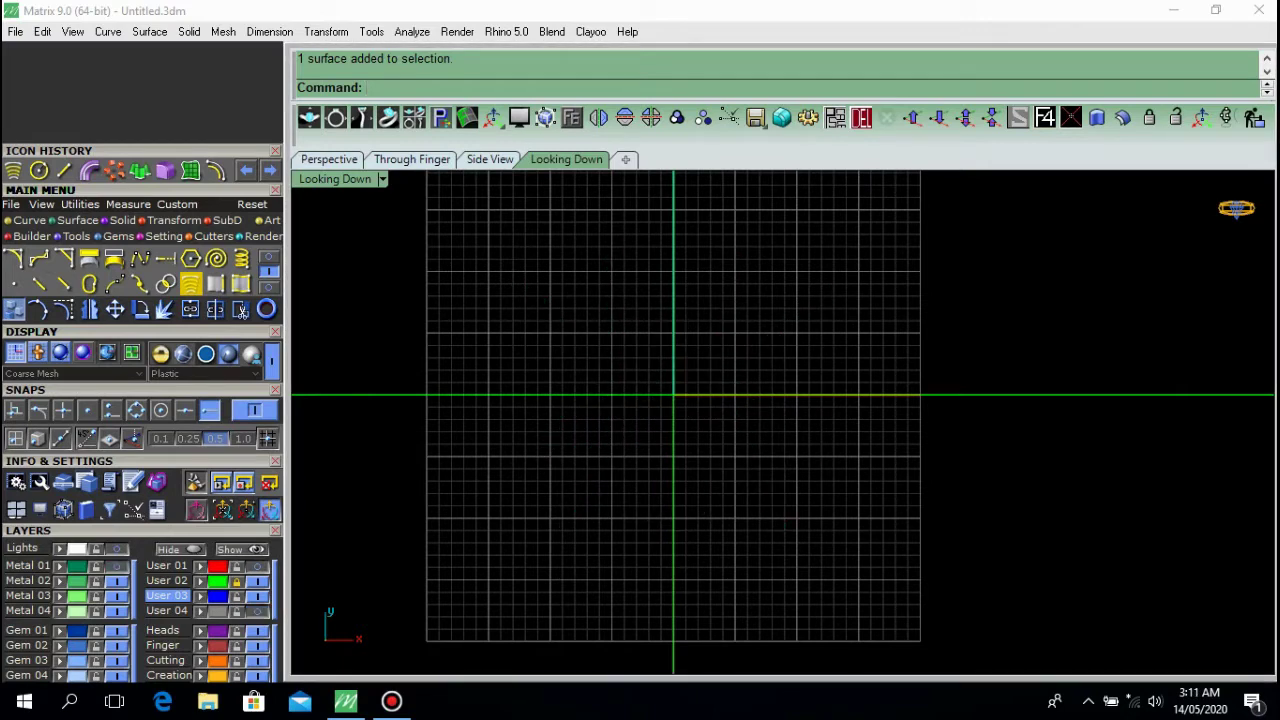
Draw an interpolated half-teardrop curve in the side view, starting at the origin and curving down to just above the horizontal axis.
left_click(268, 258)
left_click(64, 258)
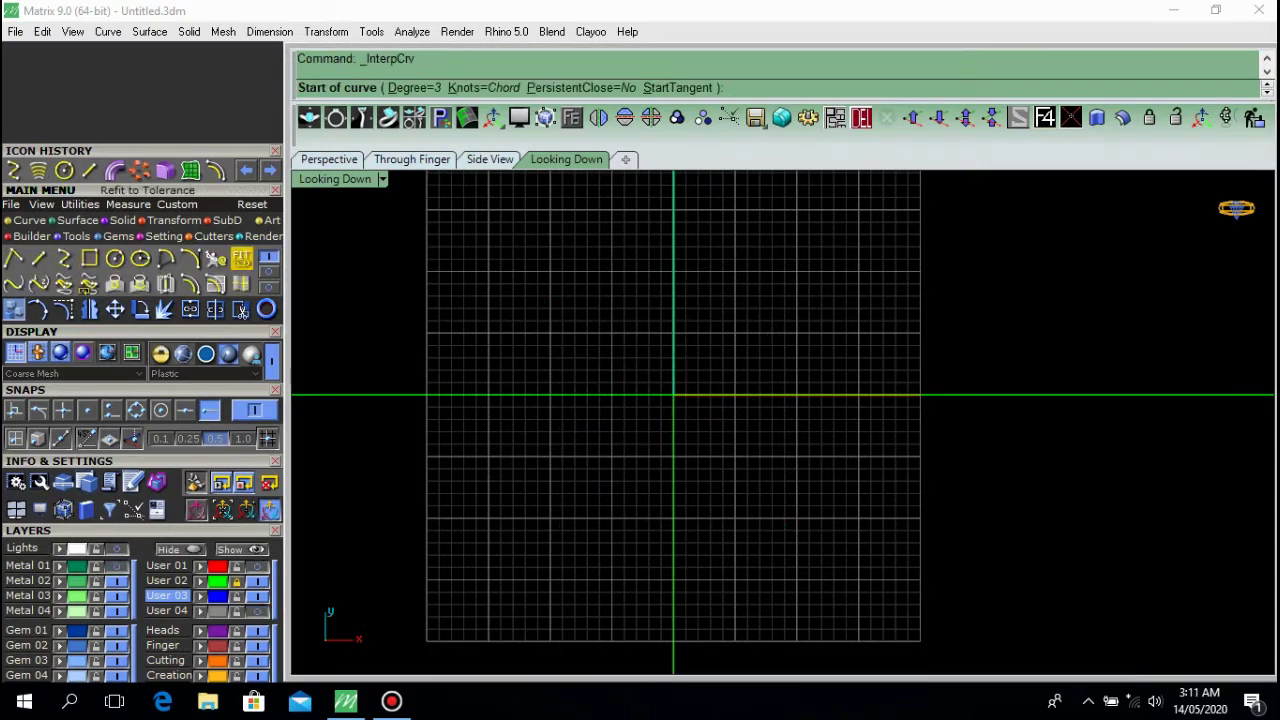
left_click(490, 160)
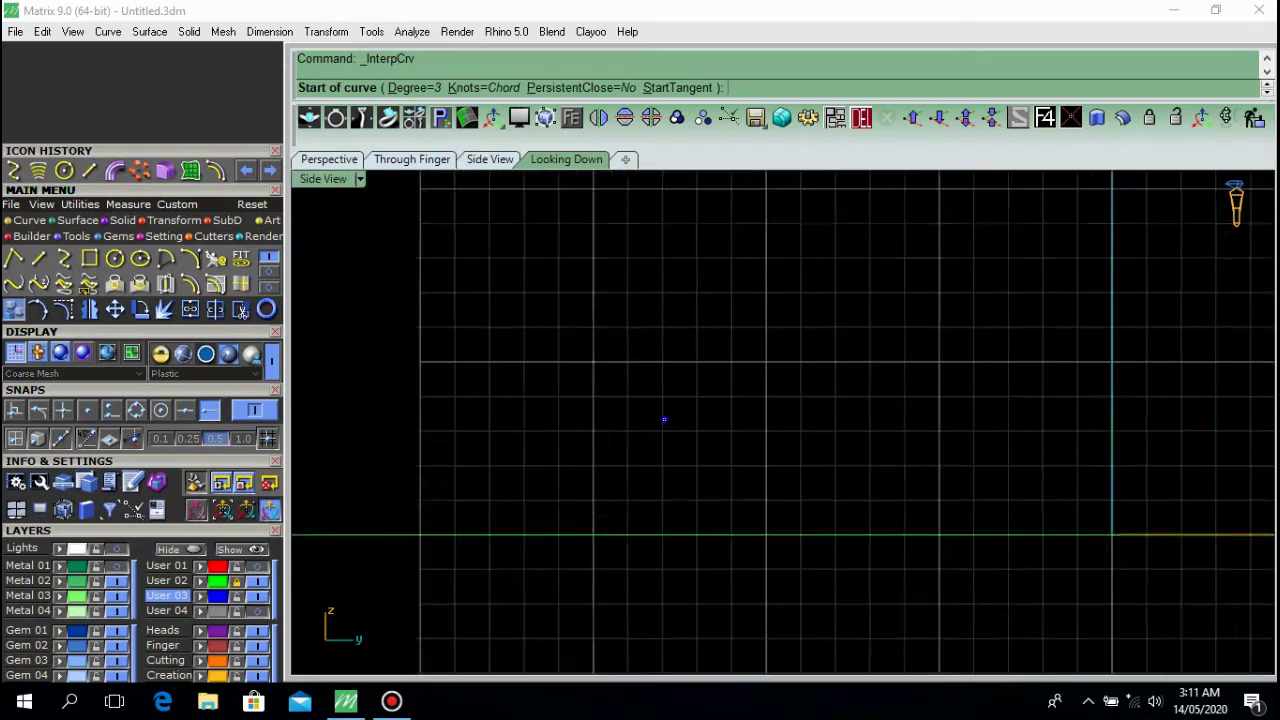
type("0")
key("Return")
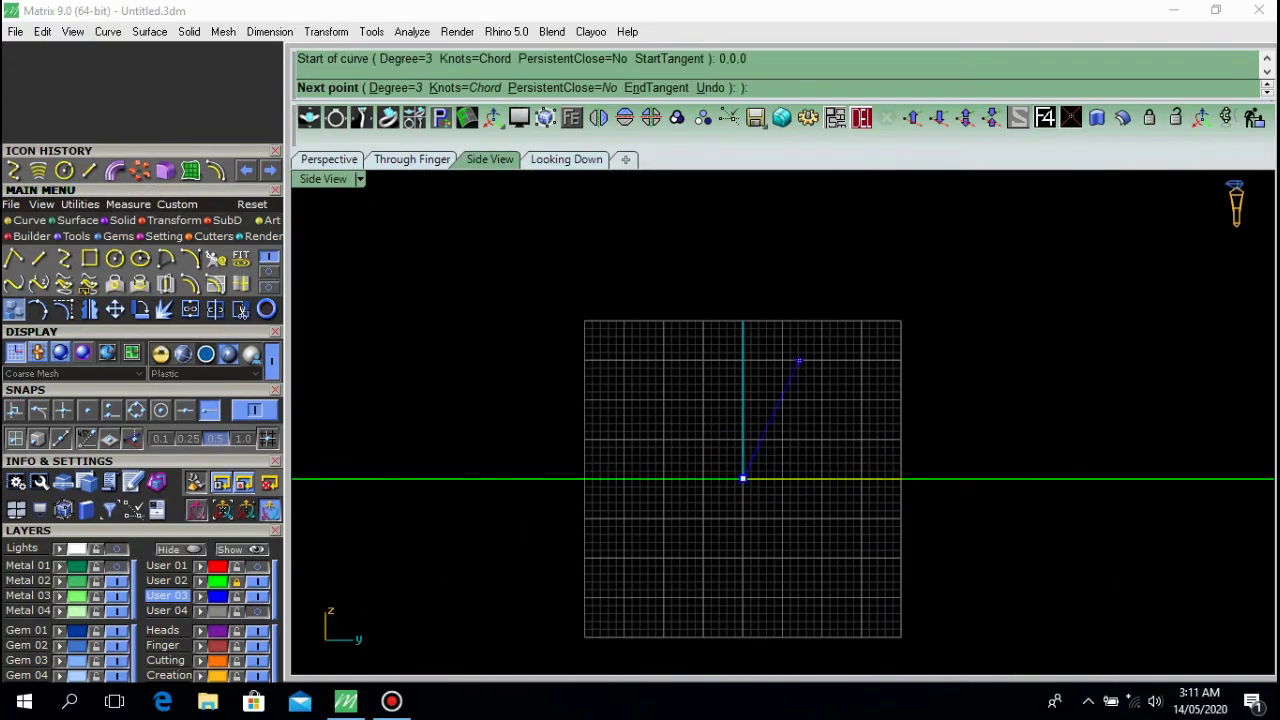
scroll(781, 452, "up", 5)
left_click(728, 517)
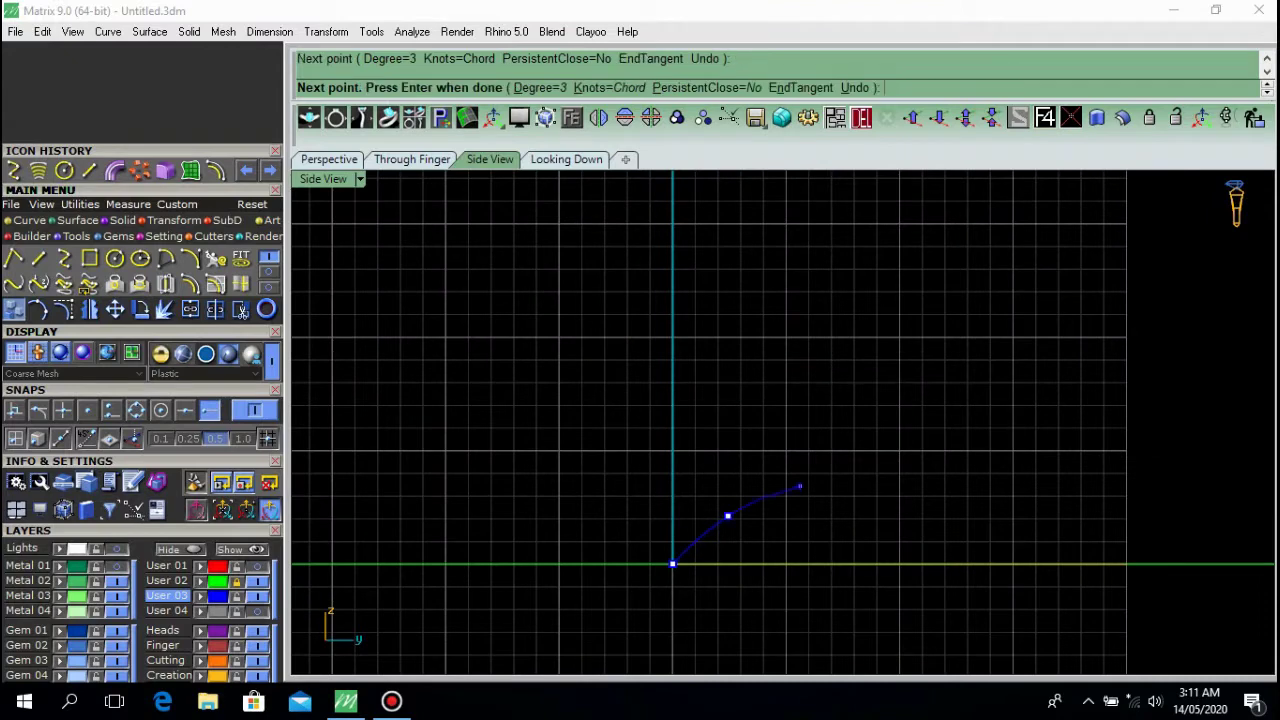
scroll(805, 482, "up", 2)
left_click(830, 475)
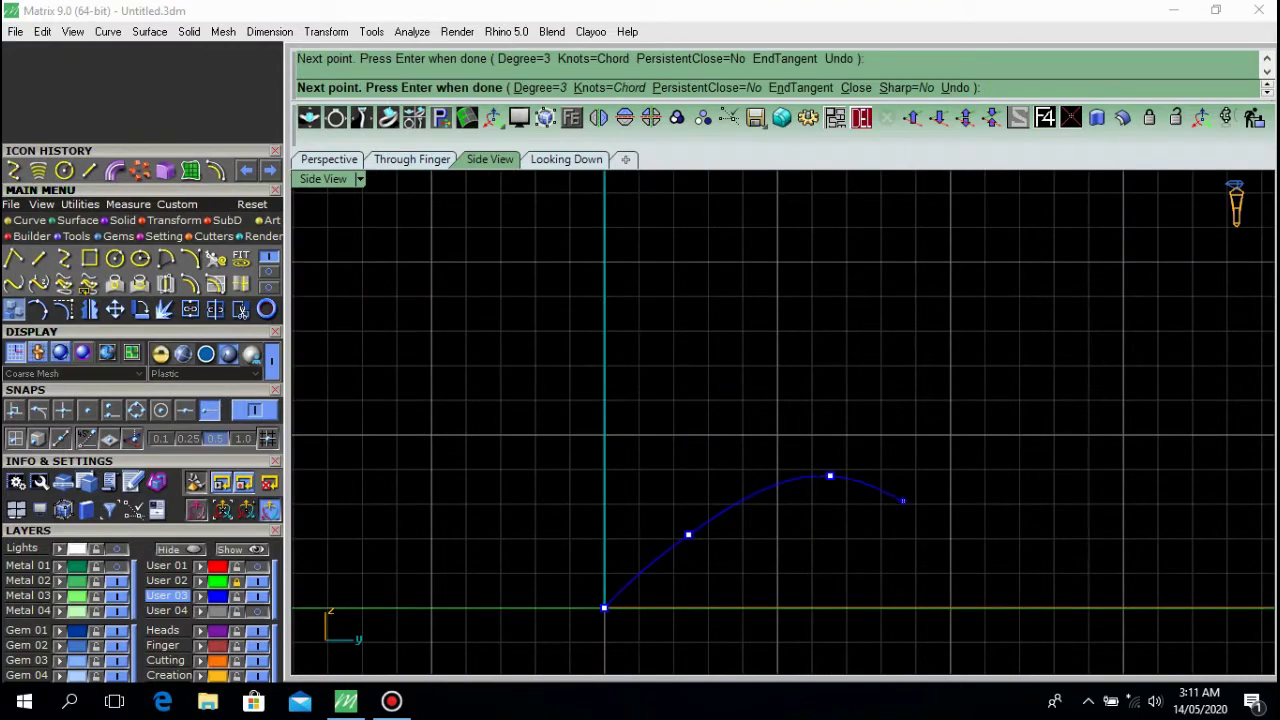
left_click(903, 507)
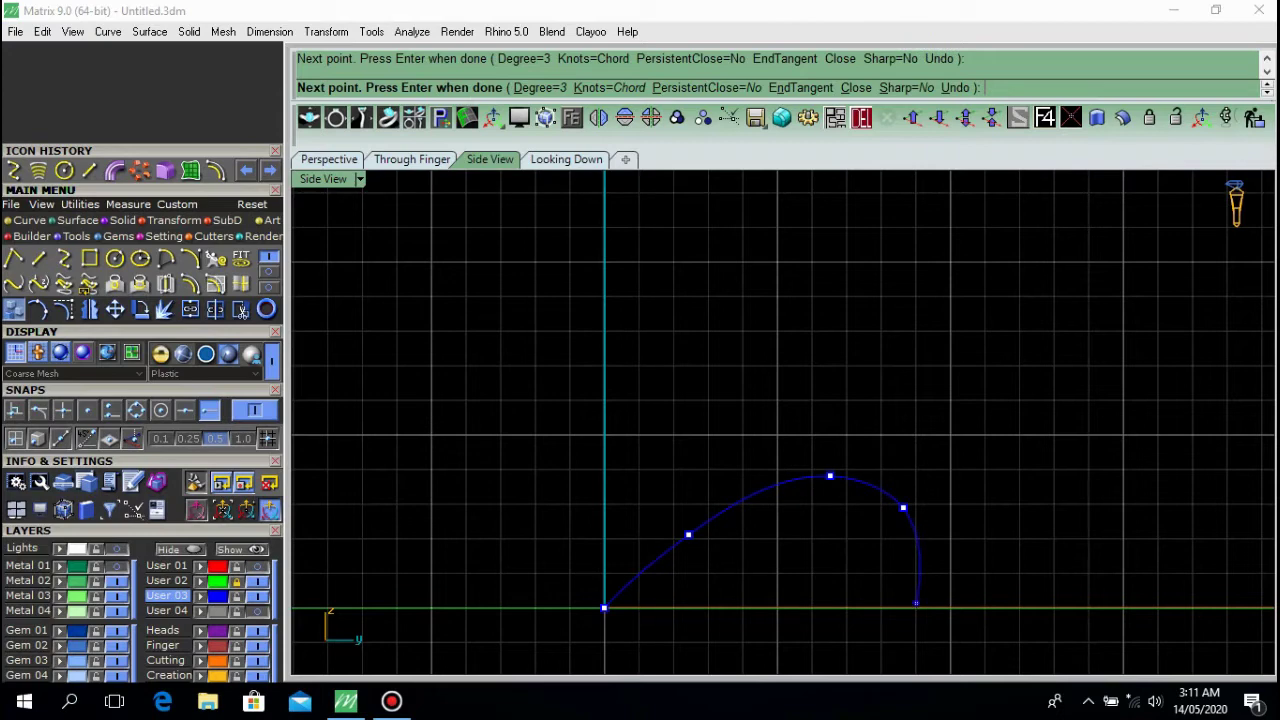
key("Return")
Turn on the half-teardrop curve's control points, lower the crown point and pull the rounded shoulder point inward.
left_click(64, 309)
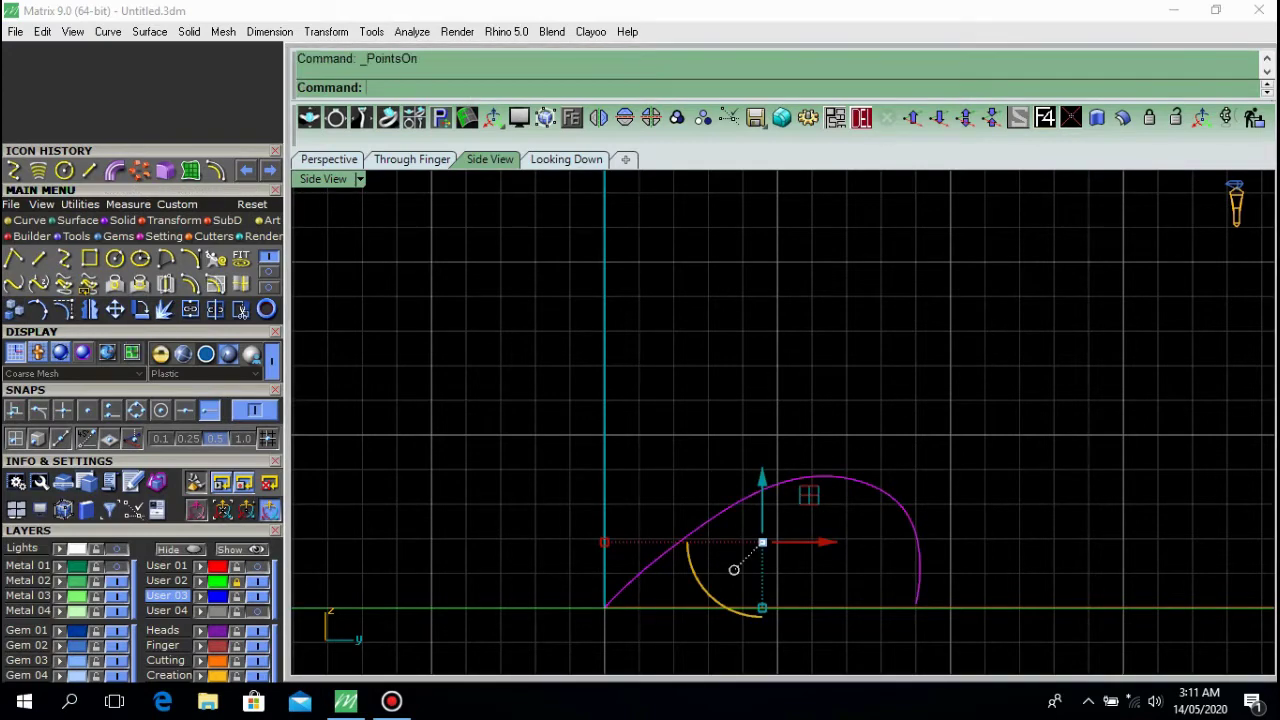
scroll(720, 400, "up", 2)
left_click(711, 384)
left_click_drag(709, 318, 709, 341)
left_click(894, 444)
left_click_drag(894, 444, 874, 463)
Lower the two control points near the curve's pointed start slightly and pull in the point above its open end.
left_click(551, 484)
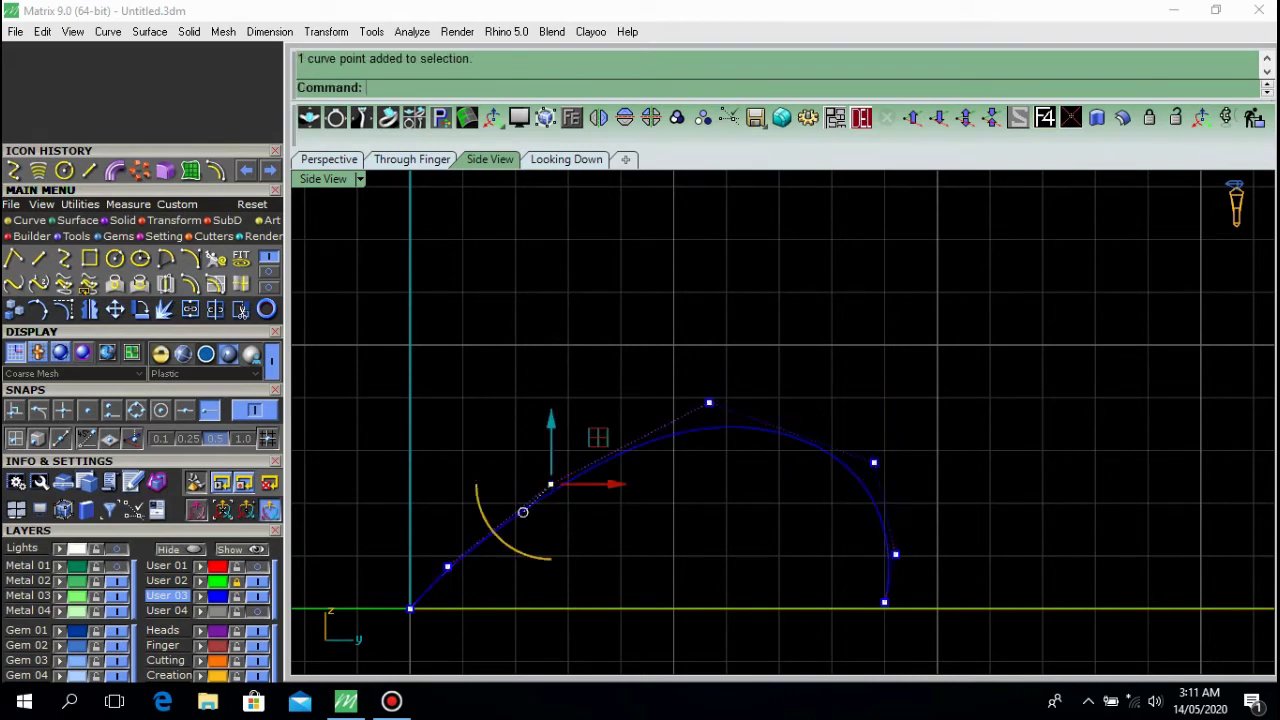
left_click_drag(551, 484, 498, 526)
left_click(472, 531)
left_click(447, 566)
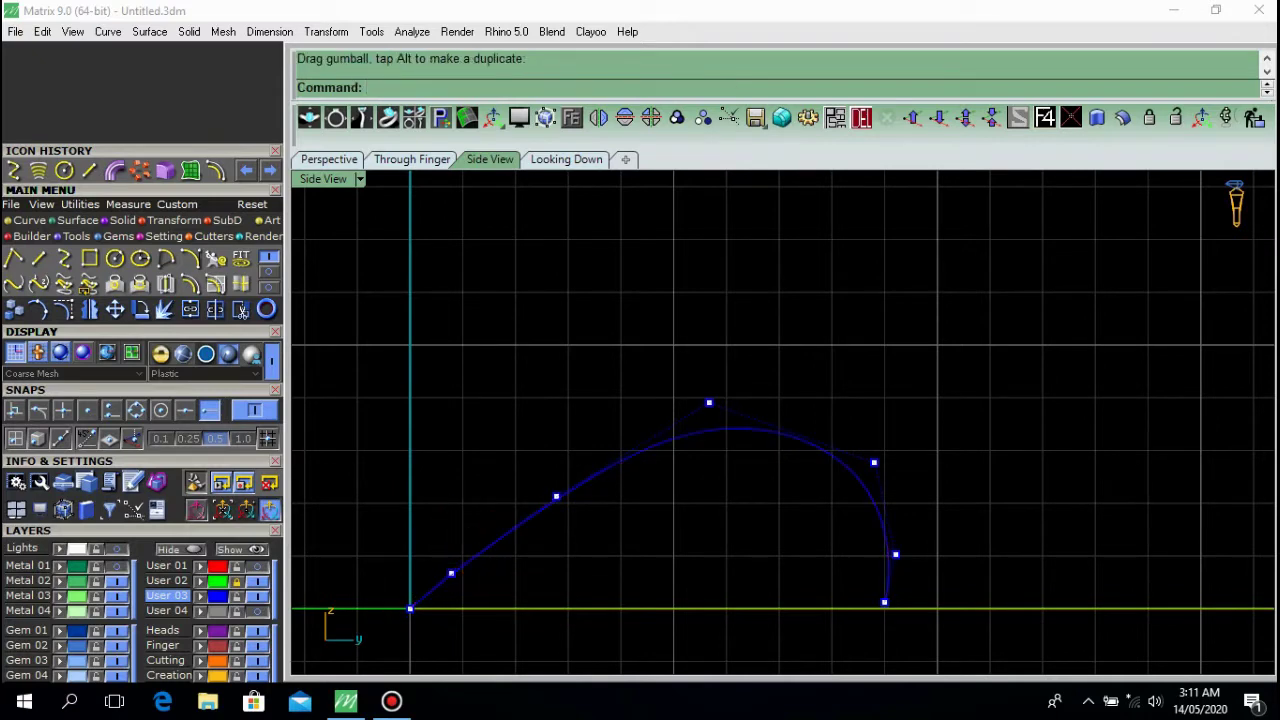
left_click(895, 554)
left_click_drag(895, 554, 889, 554)
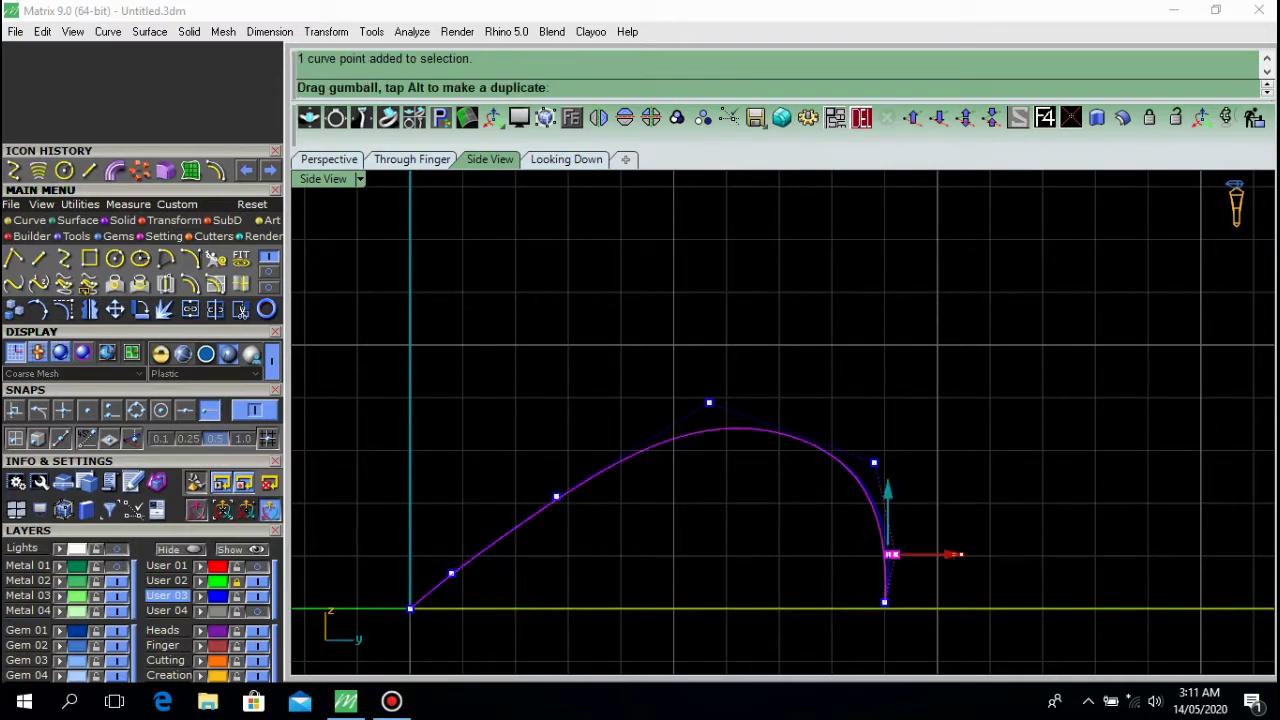
key("Escape")
key("Escape")
Mirror the half-teardrop curve across the horizontal axis, keeping the original.
left_click(883, 552)
left_click(624, 117)
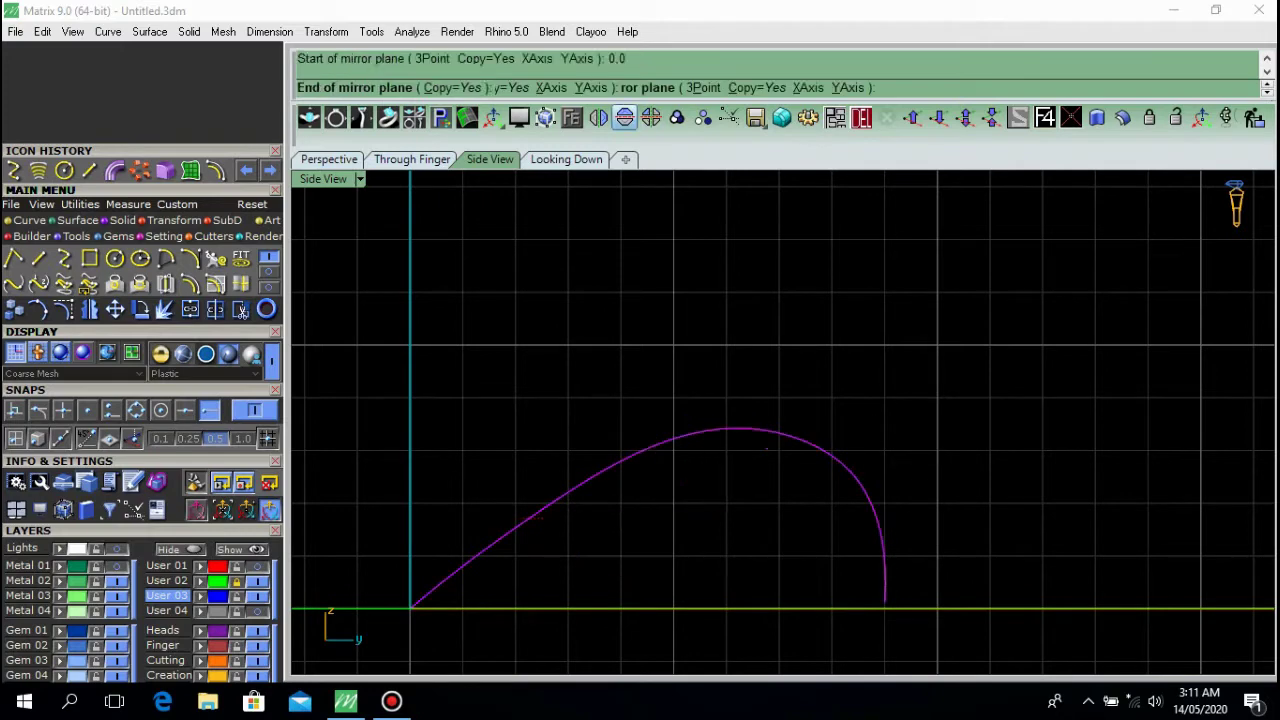
scroll(817, 497, "up", 4)
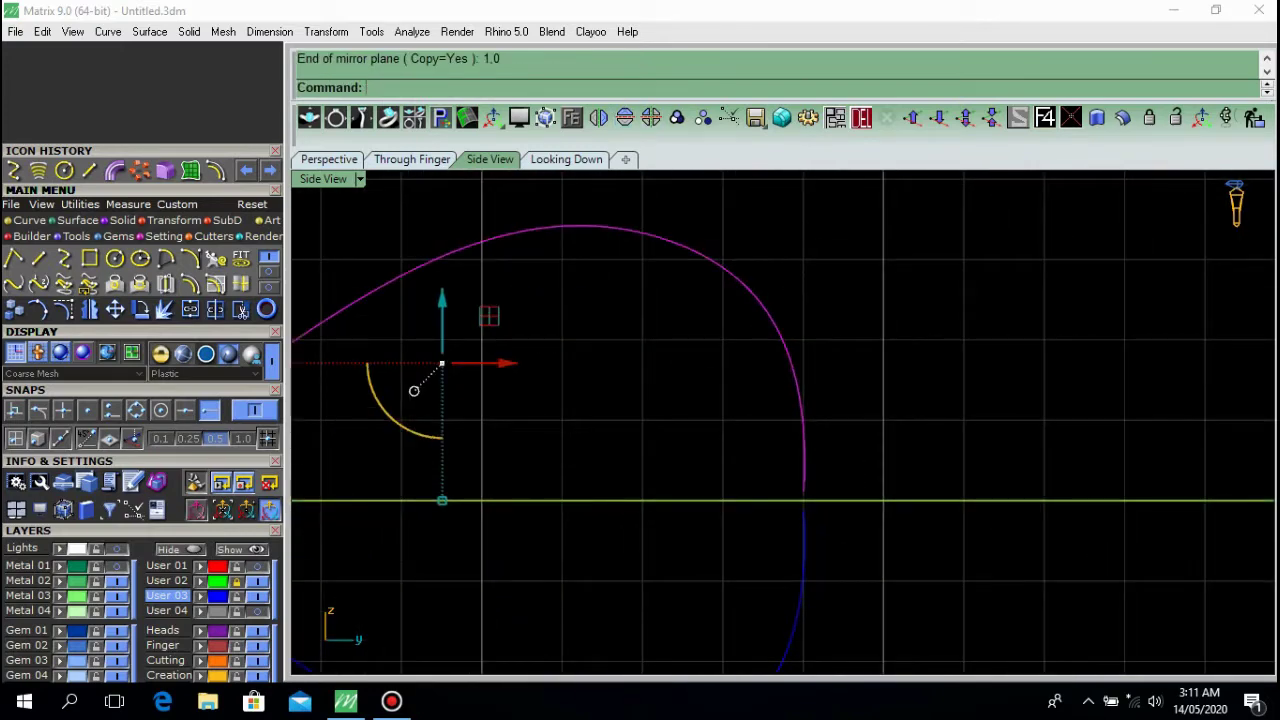
Move the upper curve's end control point onto the end of the mirrored curve to close the gap.
left_click(64, 310)
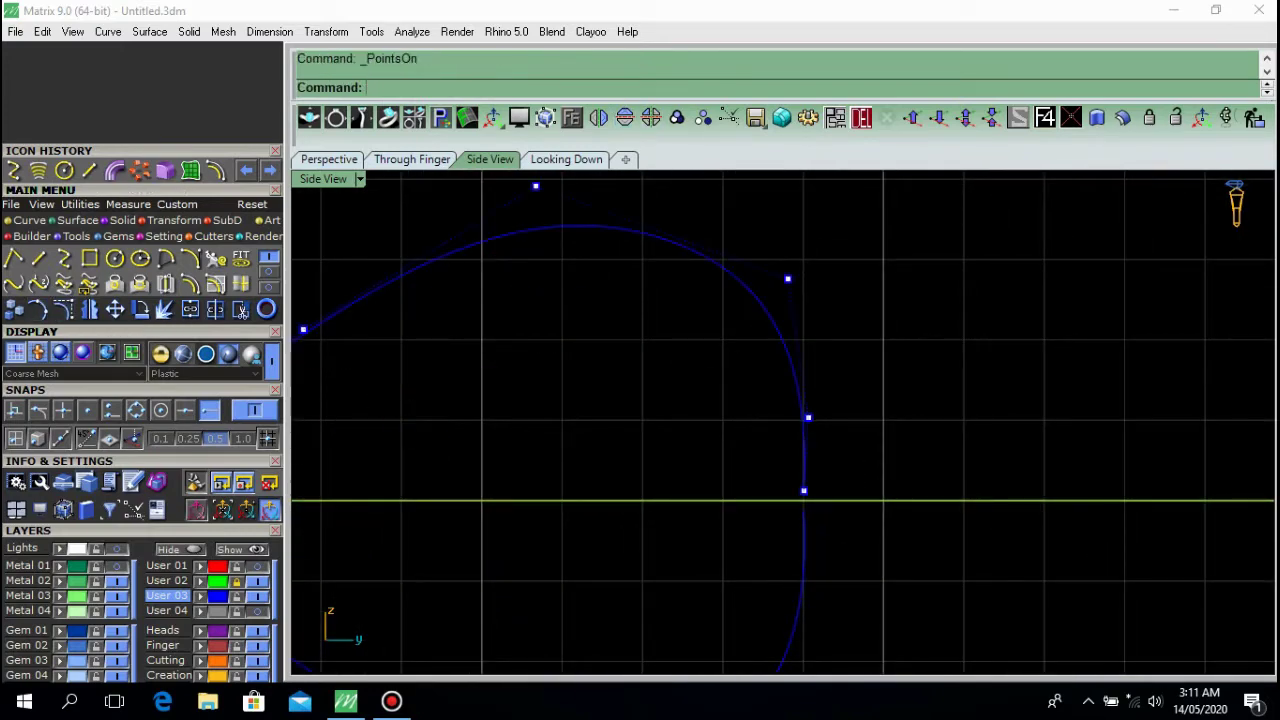
scroll(805, 515, "up", 7)
left_click_drag(788, 372, 752, 478)
key("Escape")
key("Escape")
scroll(783, 443, "down", 5)
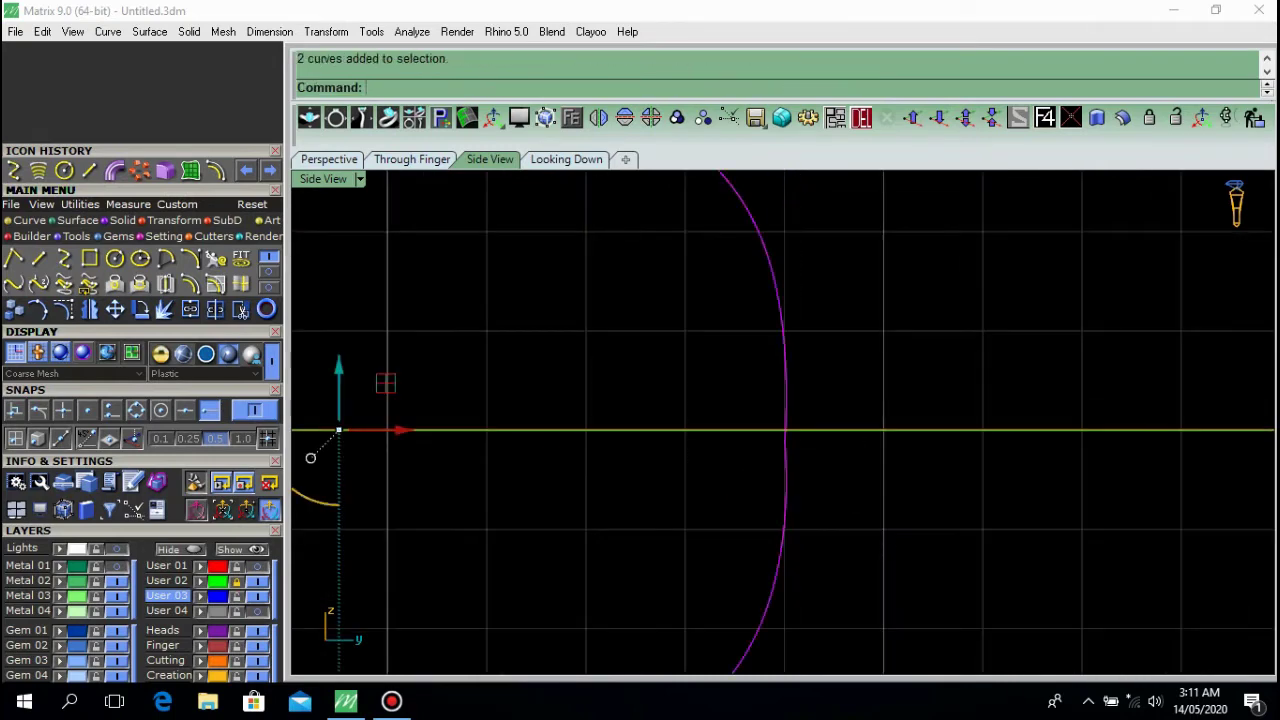
Join the two halves into one teardrop curve and delete the seam control point at the rounded end.
left_click(190, 310)
left_click(64, 310)
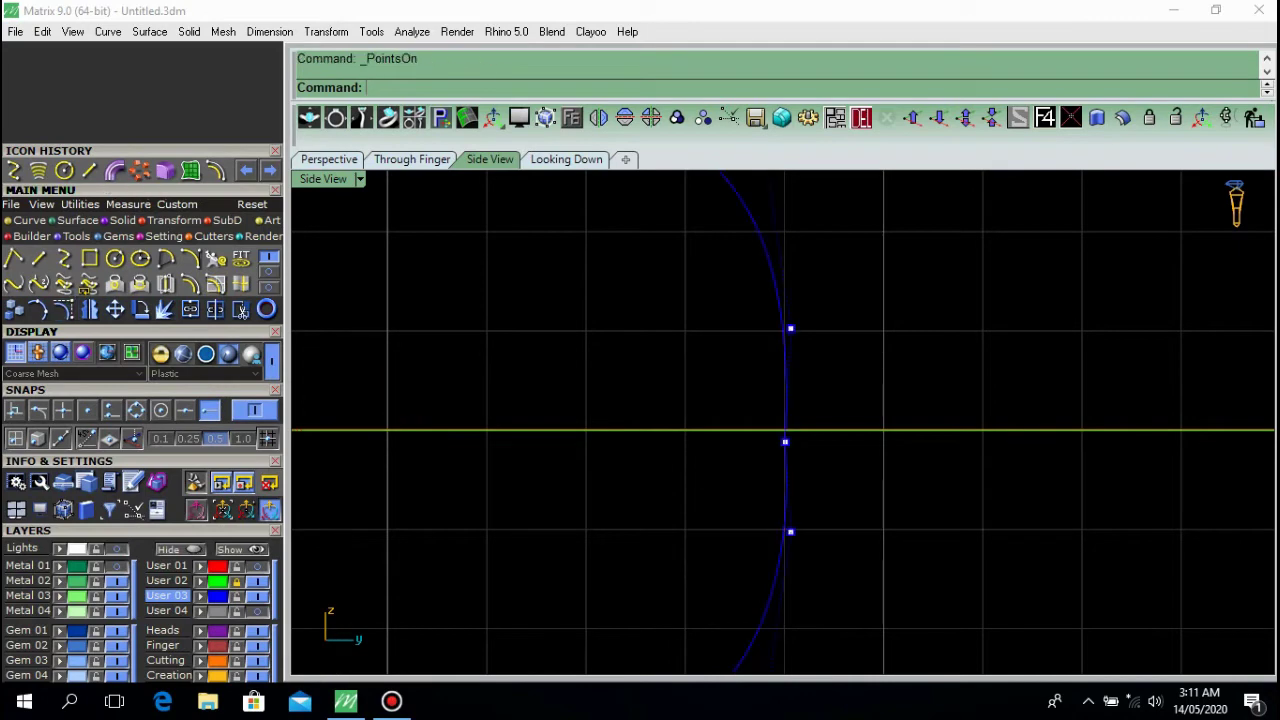
left_click(785, 441)
left_click(862, 118)
scroll(848, 472, "down", 10)
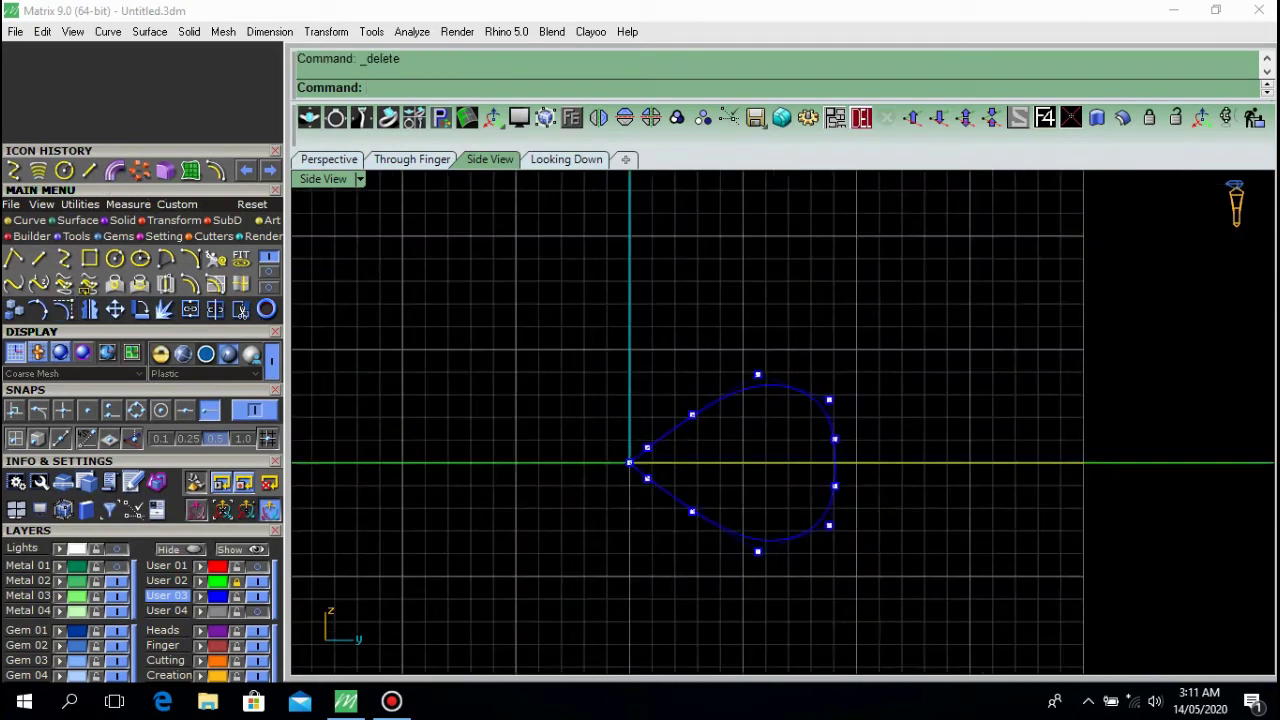
Move the two control points at the teardrop's rounded end slightly outward along the Y axis.
scroll(838, 453, "up", 8)
left_click_drag(864, 396, 800, 558)
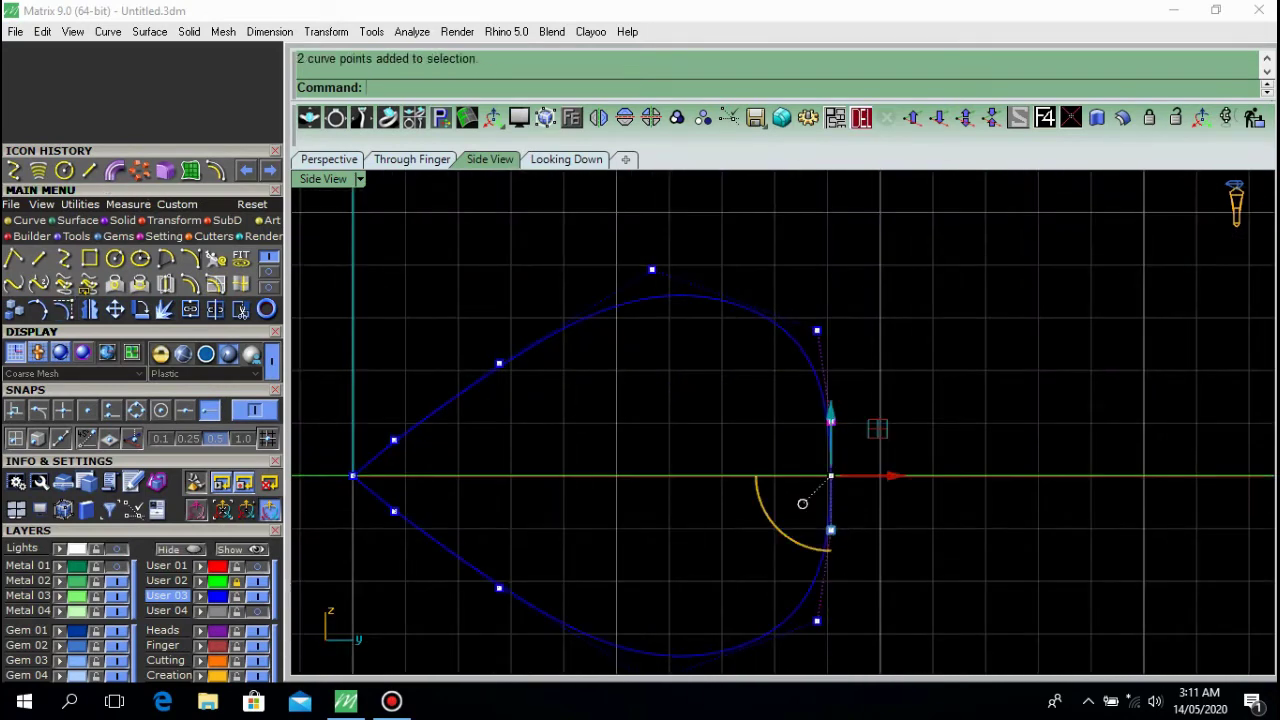
left_click_drag(893, 476, 902, 475)
key("Escape")
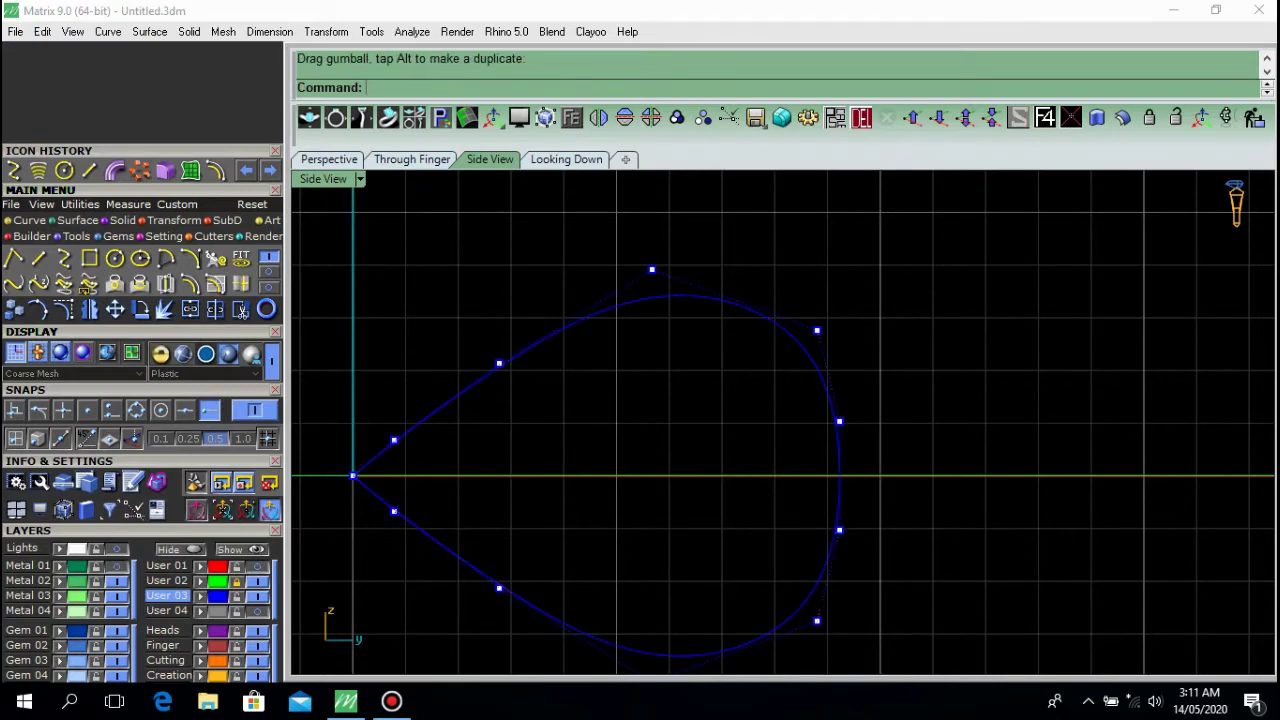
key("Escape")
Scale the whole teardrop curve down slightly, and reduce its height along the Z axis for a slimmer outline.
left_click(839, 475)
left_click_drag(596, 656, 596, 649, "shift")
right_click_drag(597, 649, 582, 573)
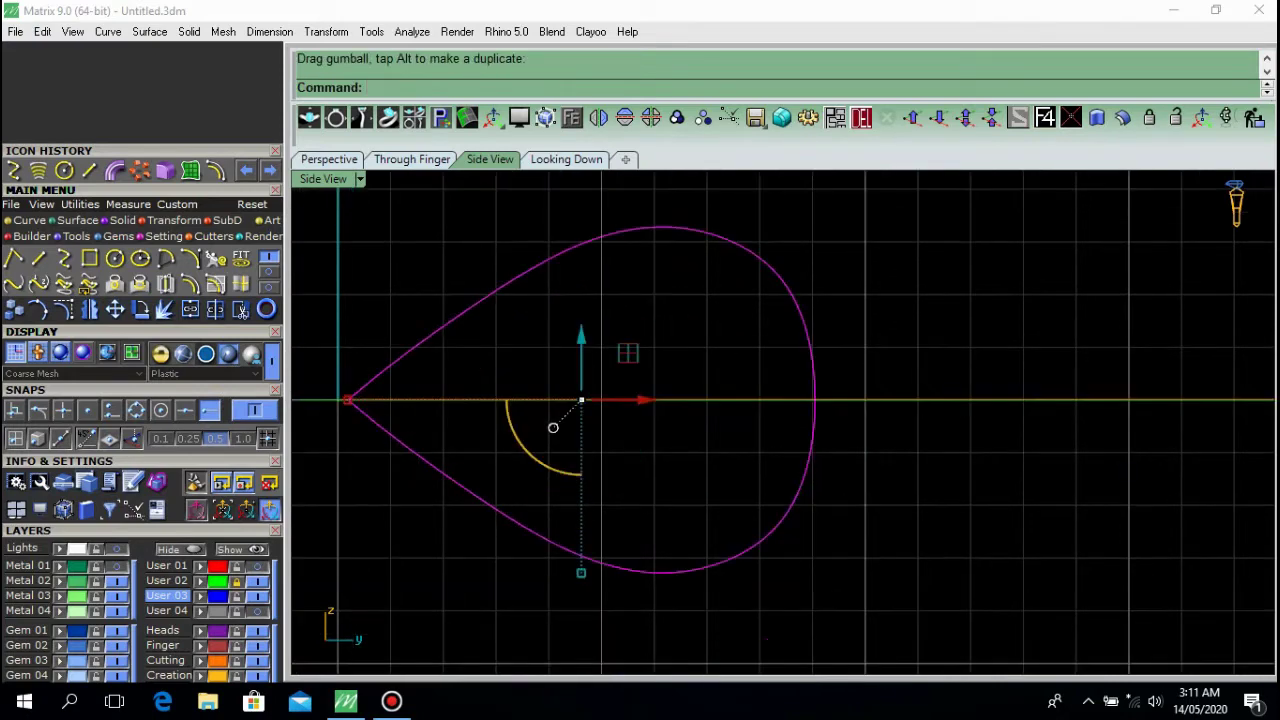
left_click_drag(581, 573, 581, 533)
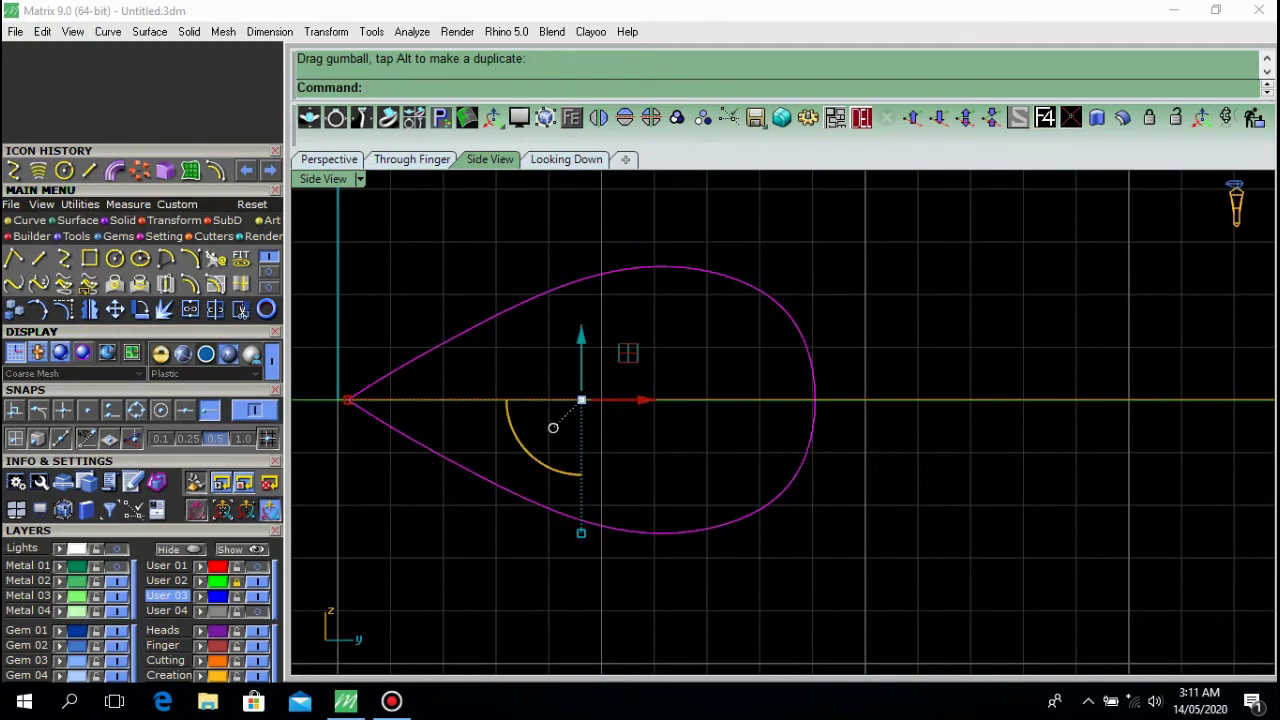
Extrude the teardrop curve straight to both sides by a distance of 2, and scale the resulting band narrower across its width.
left_click(329, 160)
scroll(695, 434, "down", 12)
right_click_drag(695, 434, 790, 350)
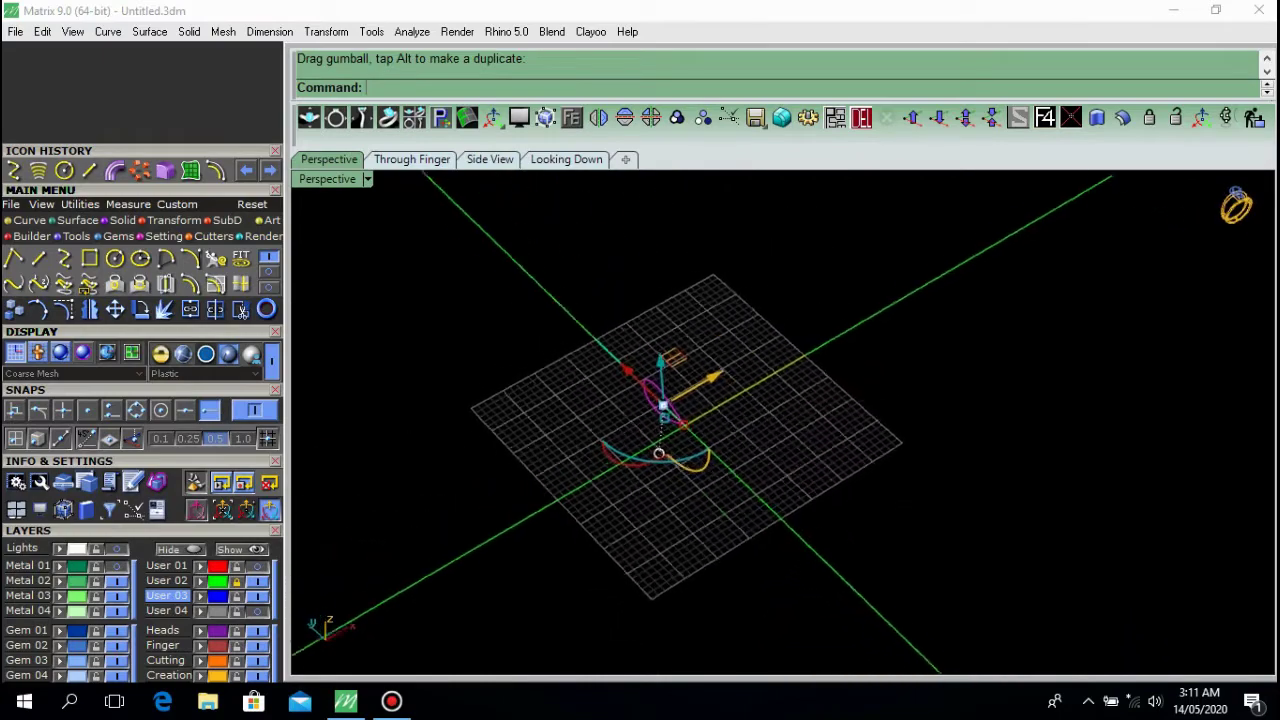
scroll(622, 385, "up", 9)
right_click_drag(632, 390, 732, 355)
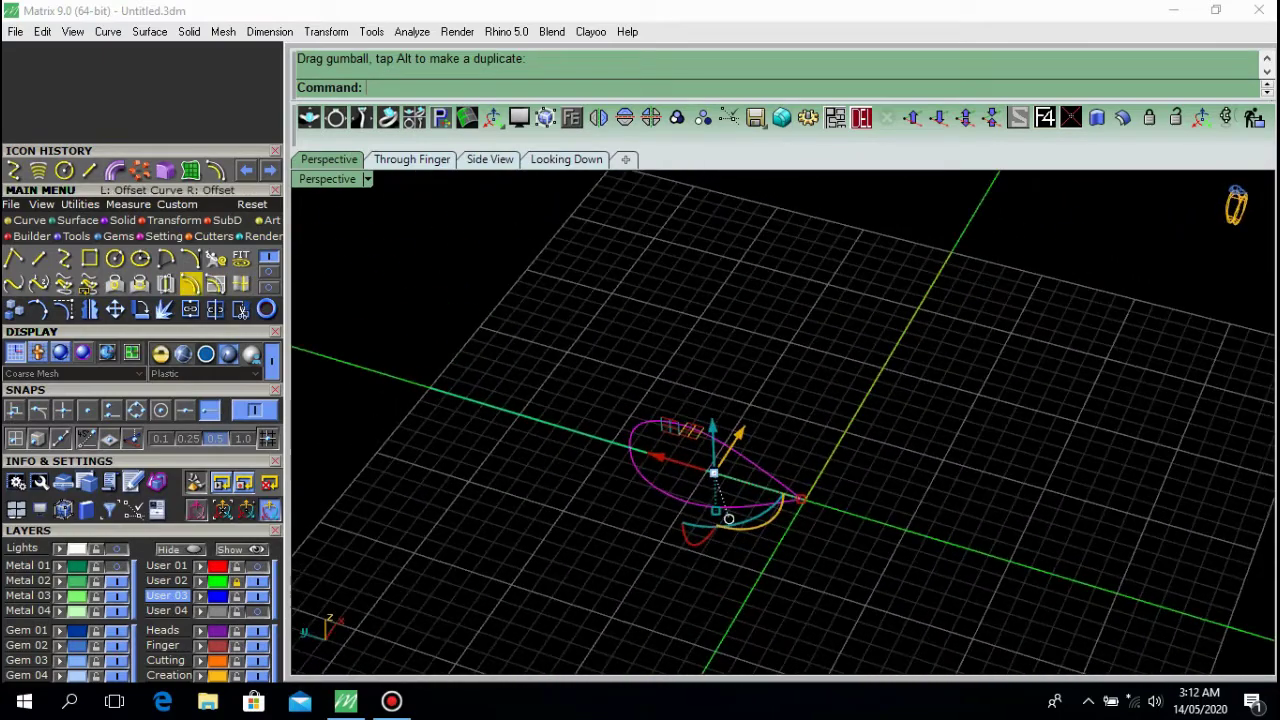
left_click(77, 220)
left_click(115, 284)
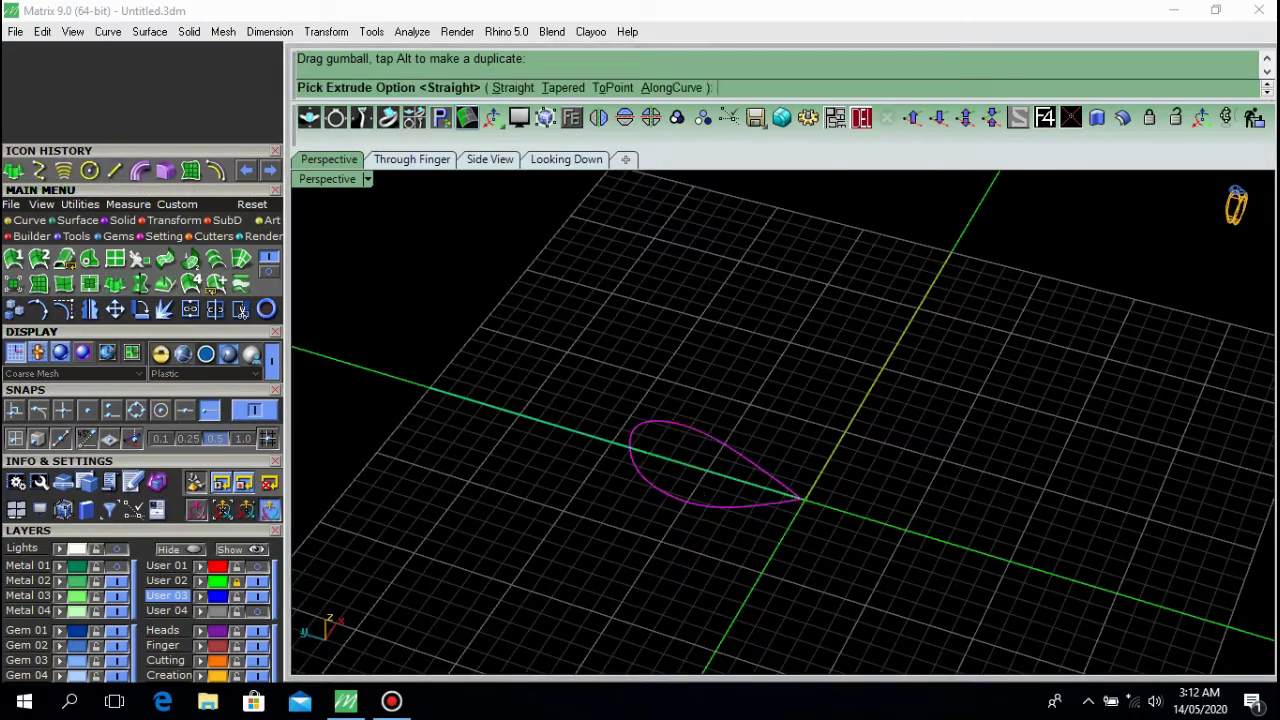
key("Return")
right_click_drag(845, 305, 765, 330)
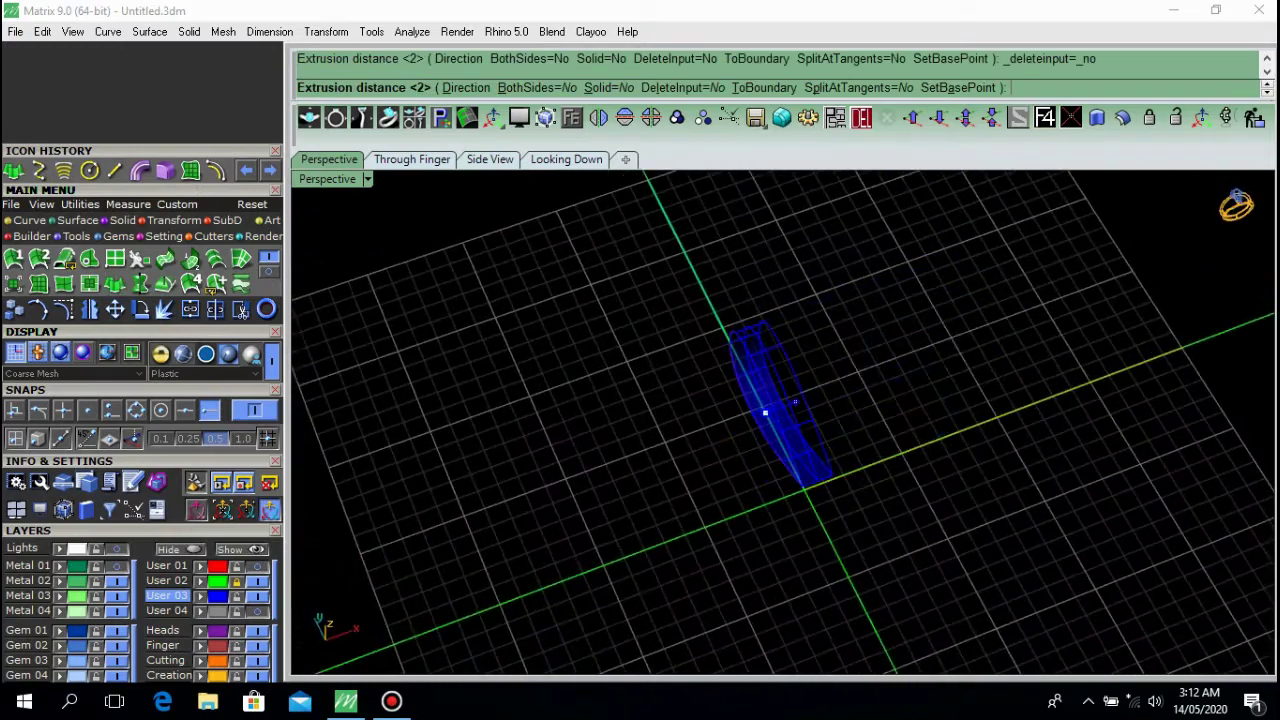
left_click(540, 87)
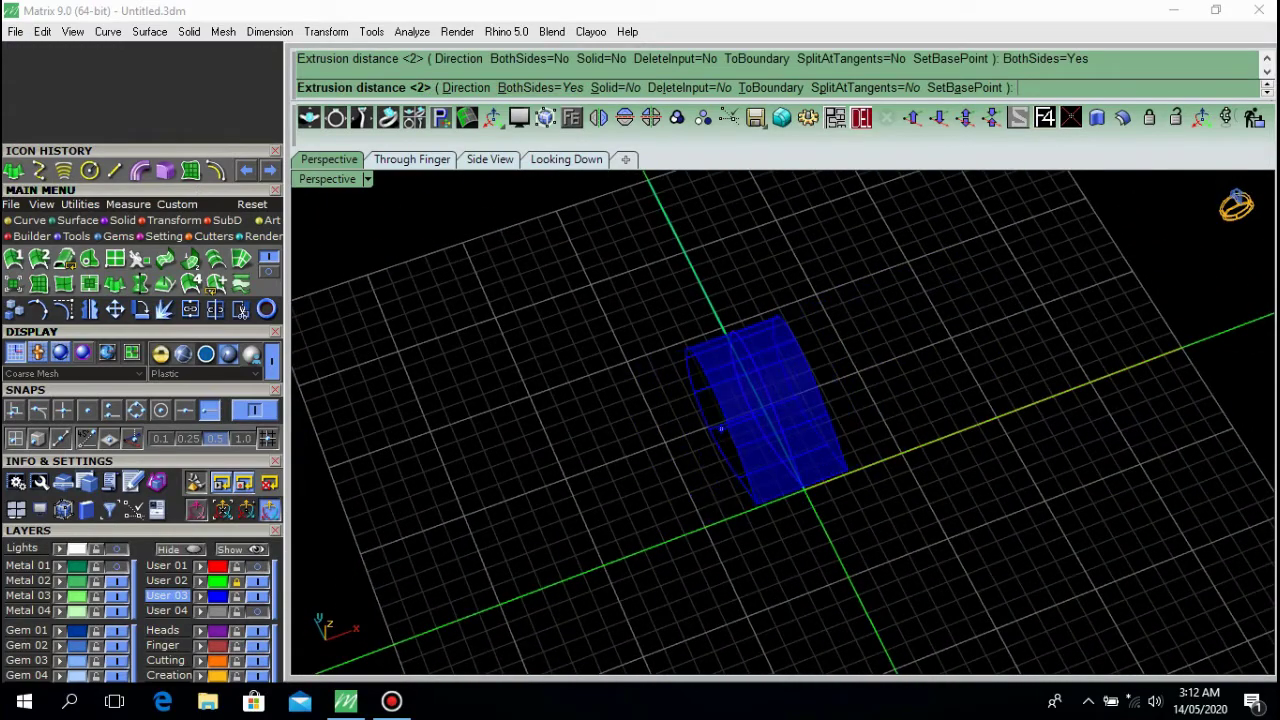
scroll(740, 483, "up", 3)
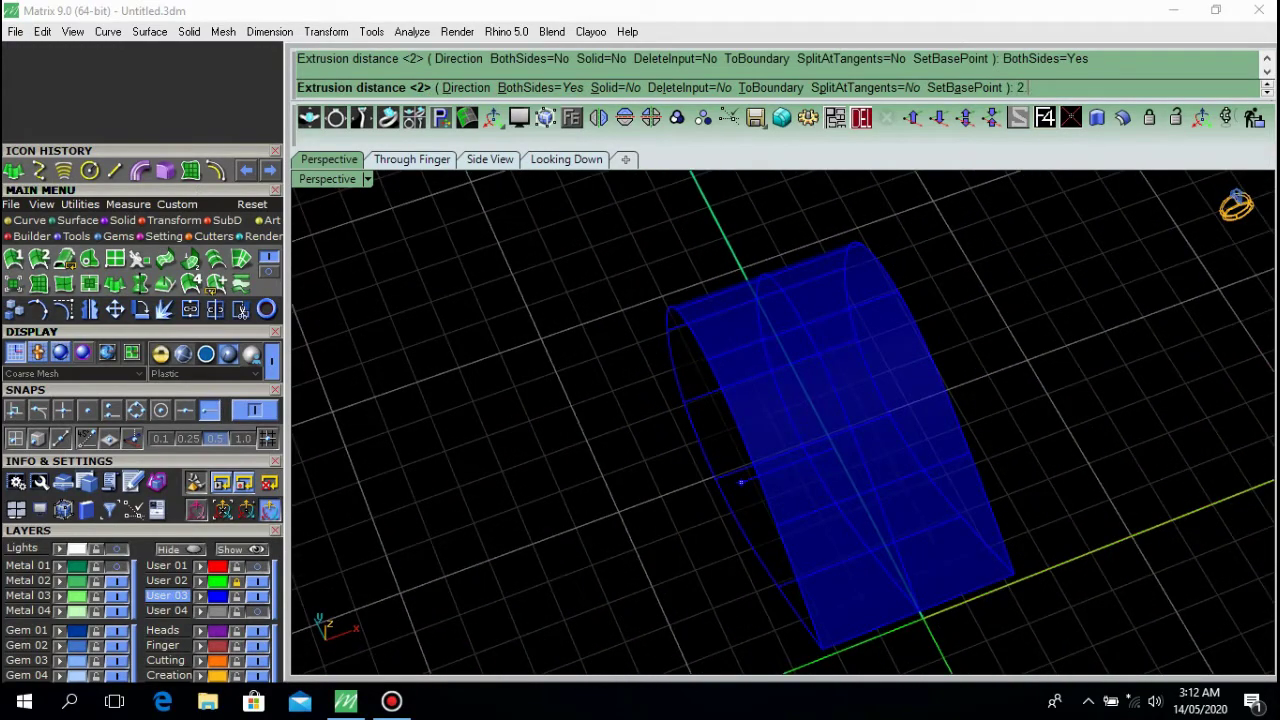
type("2")
key("Return")
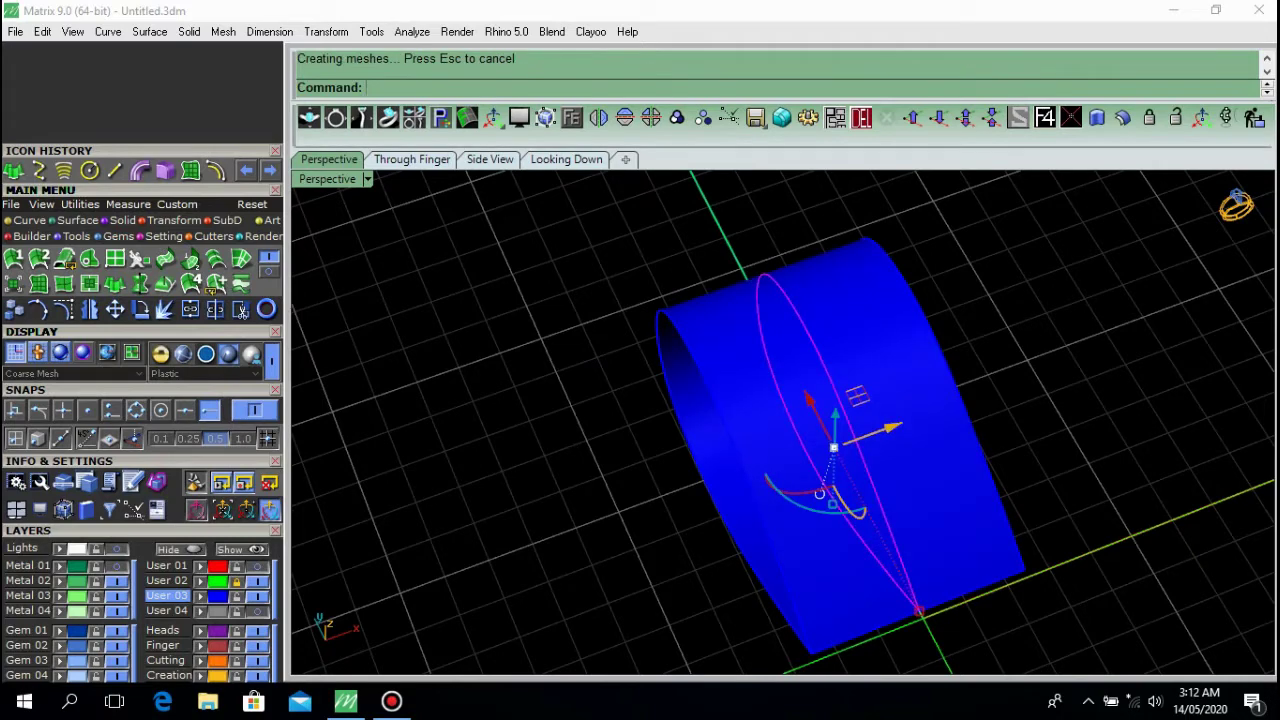
left_click_drag(730, 487, 774, 471)
key("Escape")
Offset the teardrop band surface inward by 0.5 into a solid with round corners, deleting the input surface.
right_click_drag(774, 471, 950, 375)
scroll(950, 375, "down", 4)
scroll(730, 466, "down", 3)
right_click_drag(570, 430, 625, 428)
scroll(735, 468, "up", 5)
left_click(755, 485)
left_click(1122, 117)
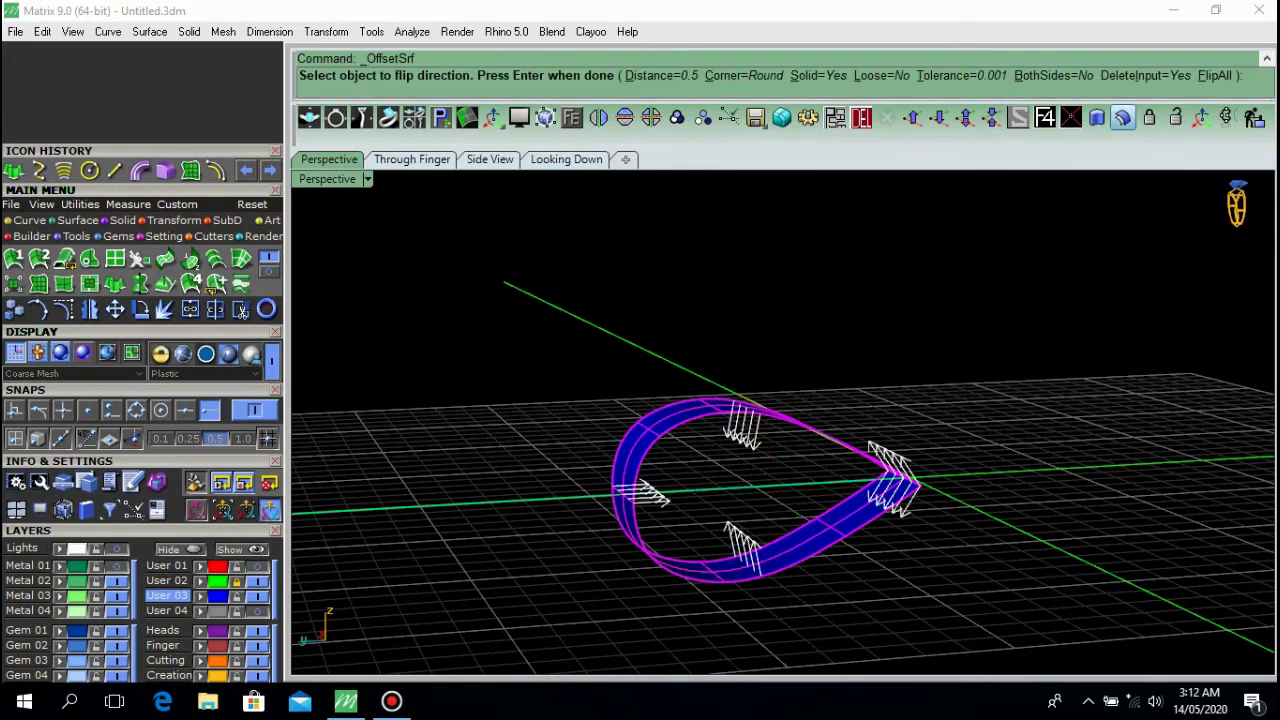
key("Return")
key("Escape")
Assign the solid band to the Metal 02 layer and turn on the User 04 and Metal 01 layers.
right_click_drag(755, 430, 645, 540)
left_click(738, 400)
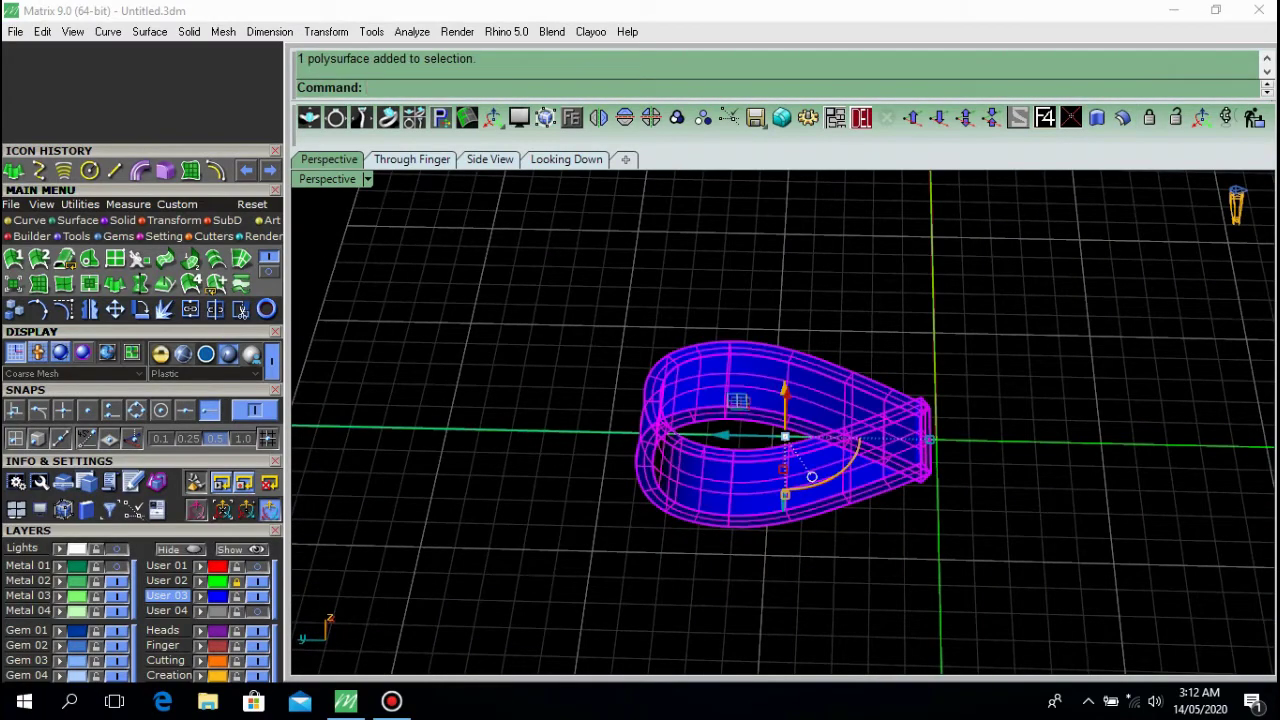
left_click(61, 582)
left_click(257, 611)
left_click(117, 566)
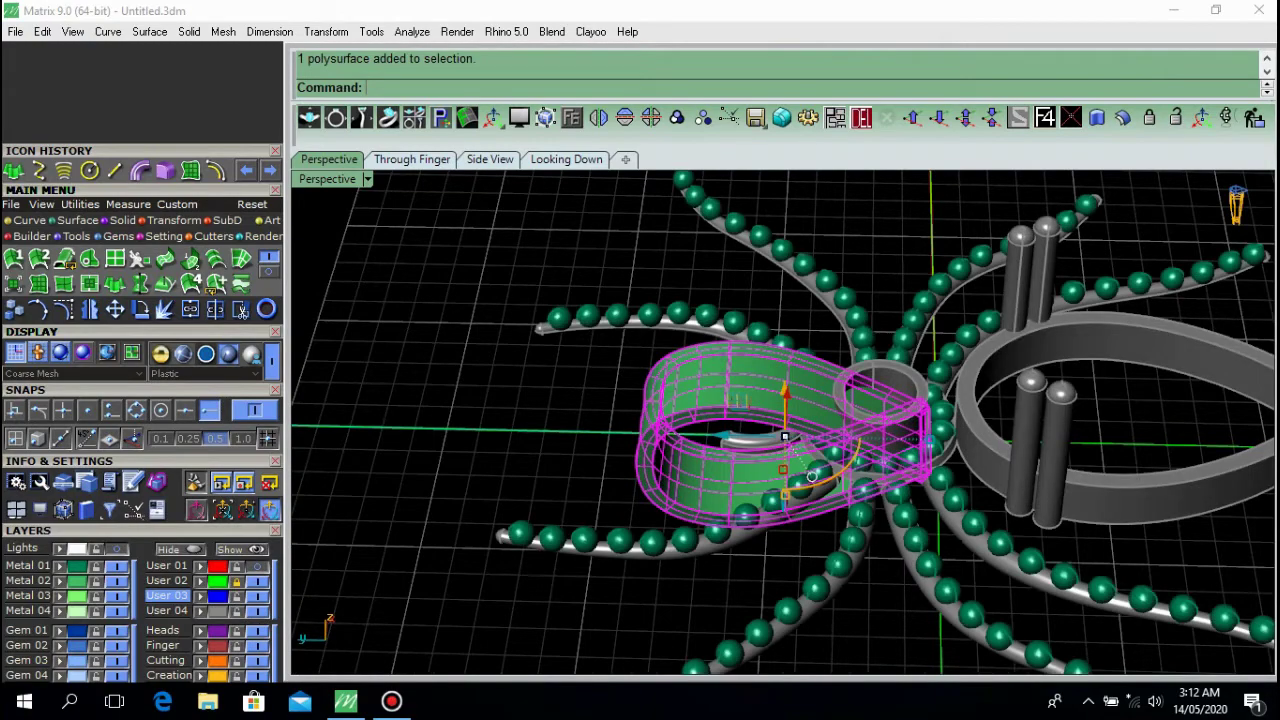
Rotate the band 180 degrees about the origin in the Looking Down view.
scroll(450, 458, "down", 6)
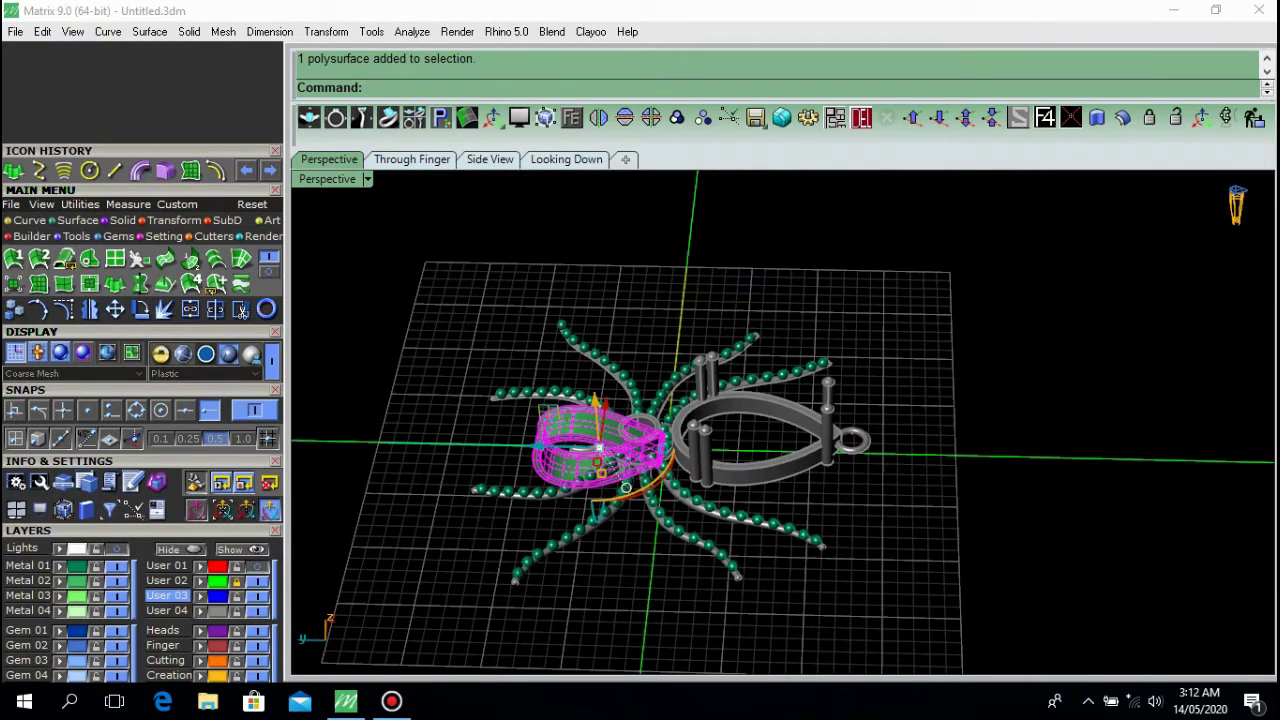
left_click(141, 310)
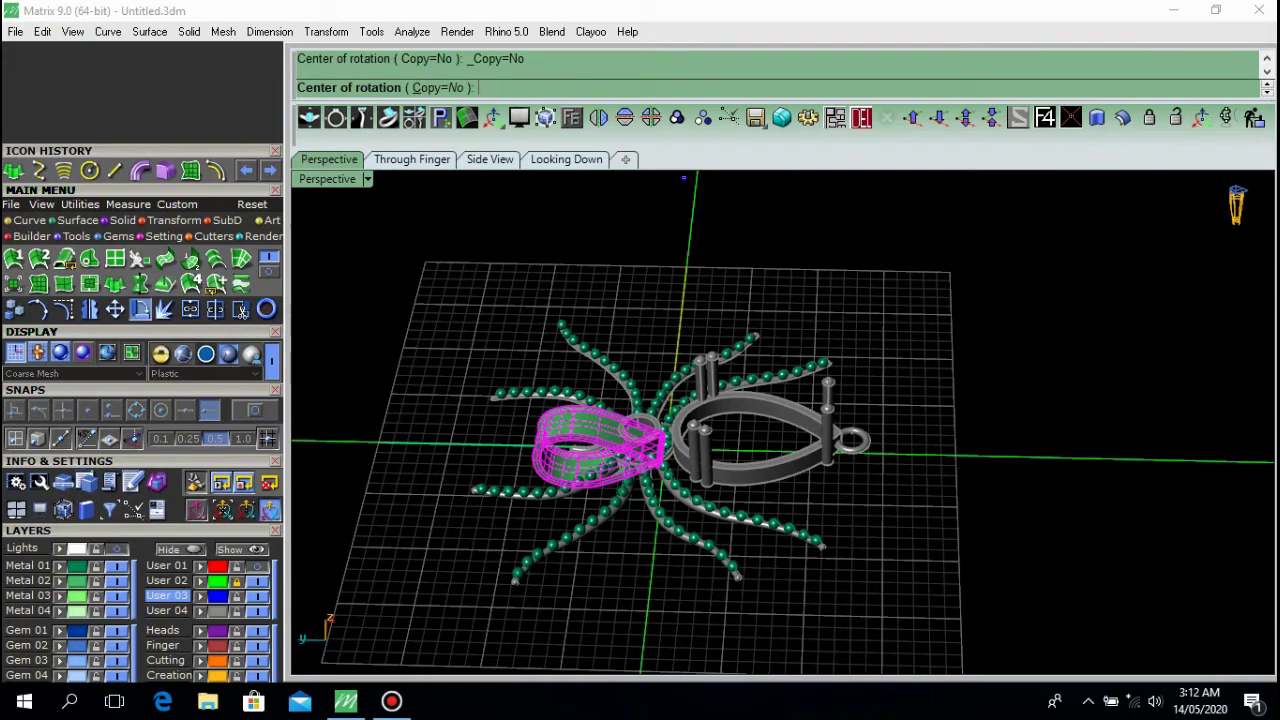
left_click(566, 160)
scroll(616, 403, "down", 1)
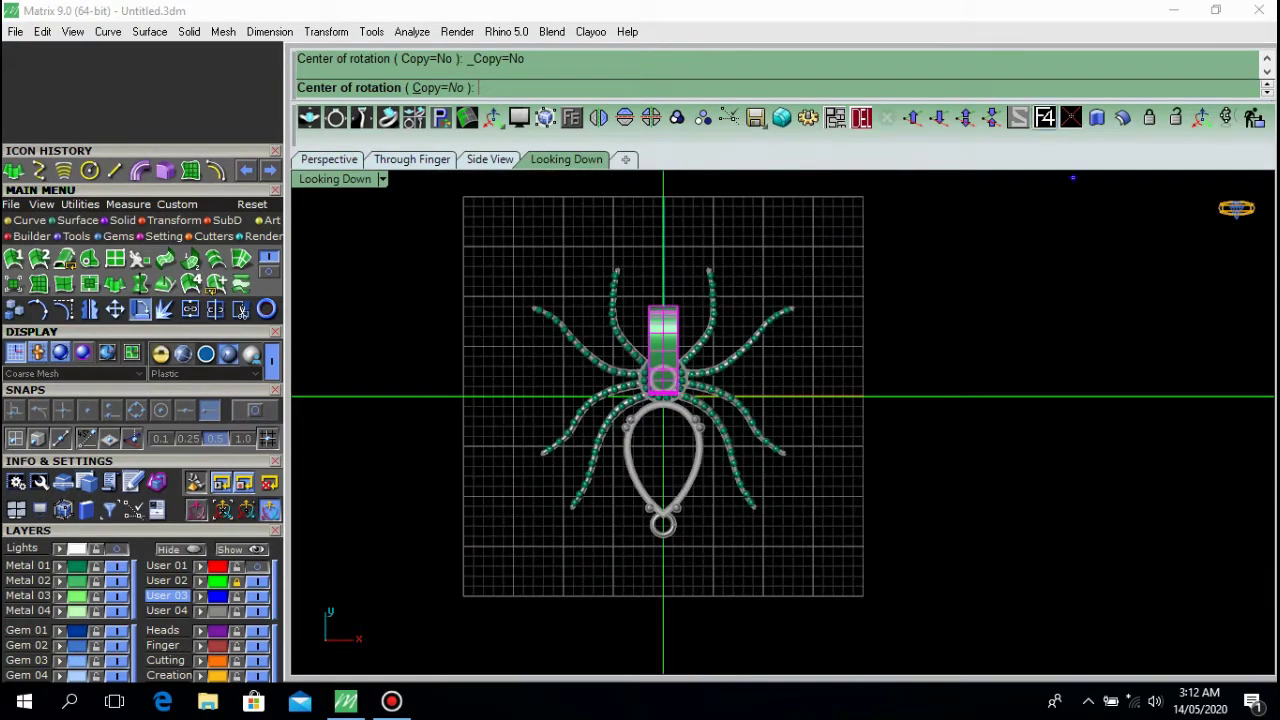
left_click(663, 396)
left_click(298, 396)
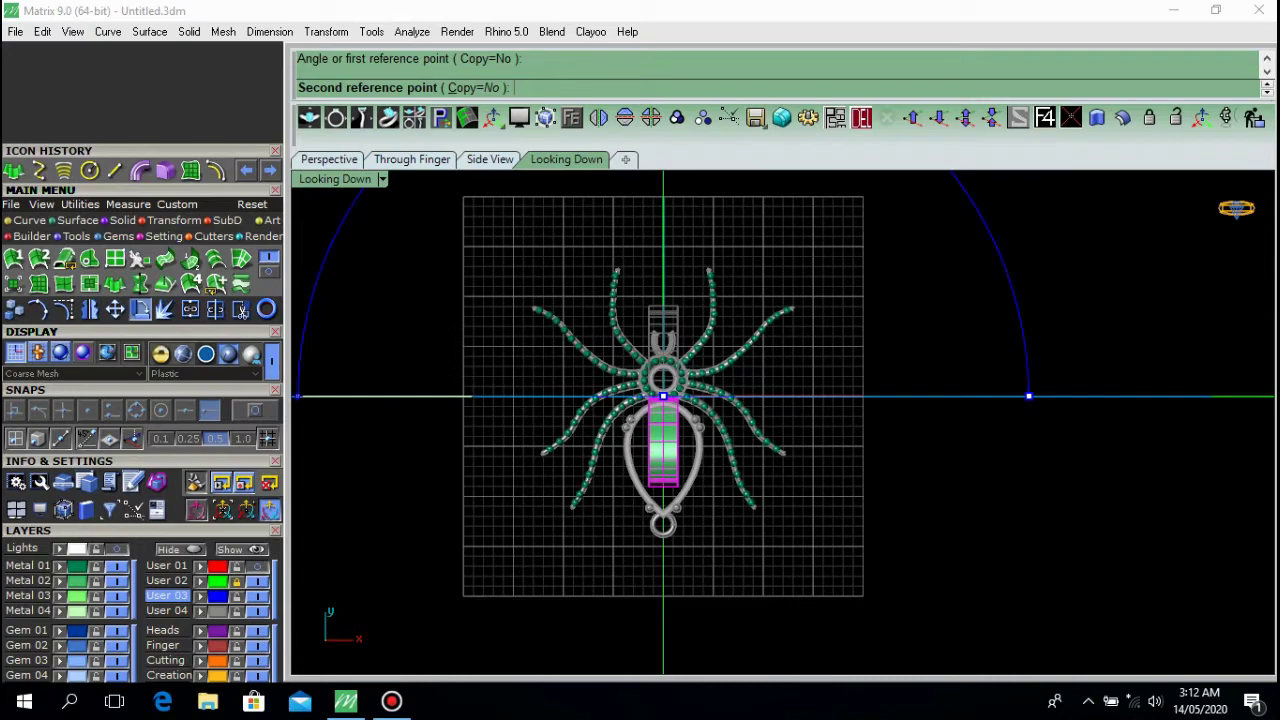
left_click(1029, 396)
Move the band along the Y axis until it sits clear beyond the tip ring of the teardrop bezel.
left_click_drag(663, 505, 664, 611)
right_click_drag(668, 609, 660, 483)
scroll(660, 483, "up", 4)
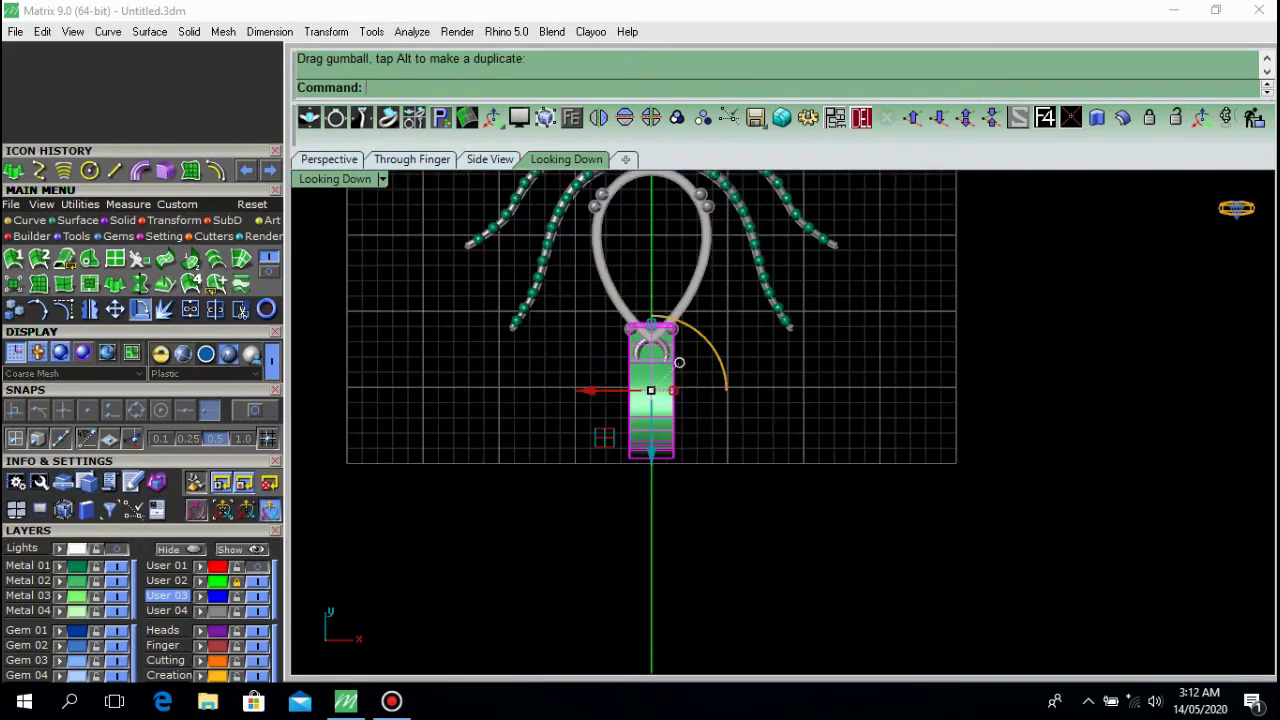
left_click_drag(651, 449, 651, 513)
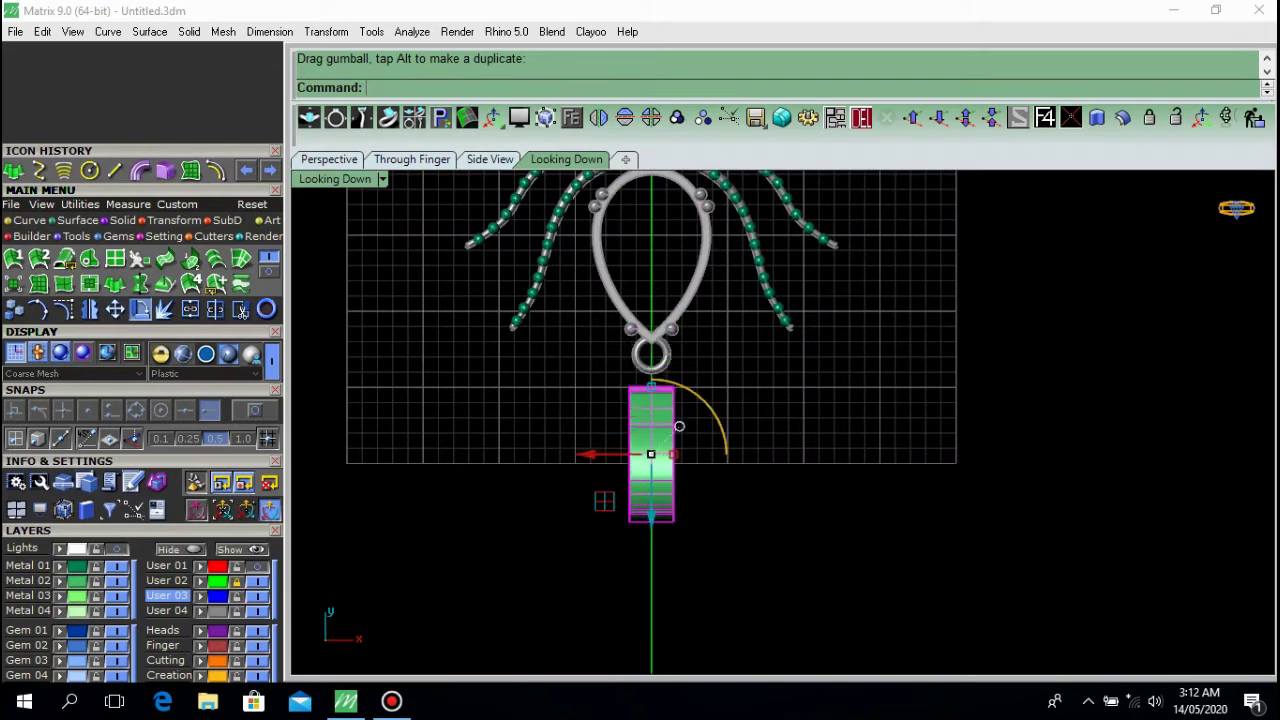
Scale the whole band down slightly from a base point on its centreline.
scroll(651, 454, "up", 3)
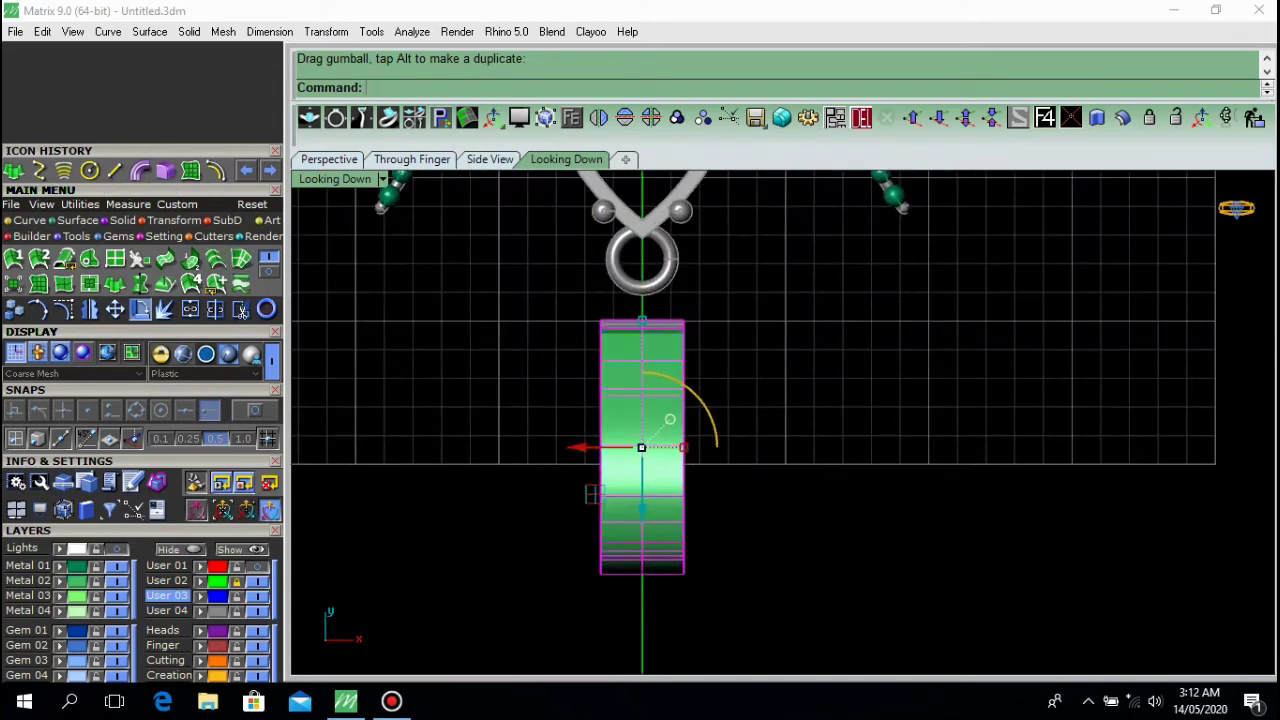
mouse_move(173, 221)
left_click(38, 259)
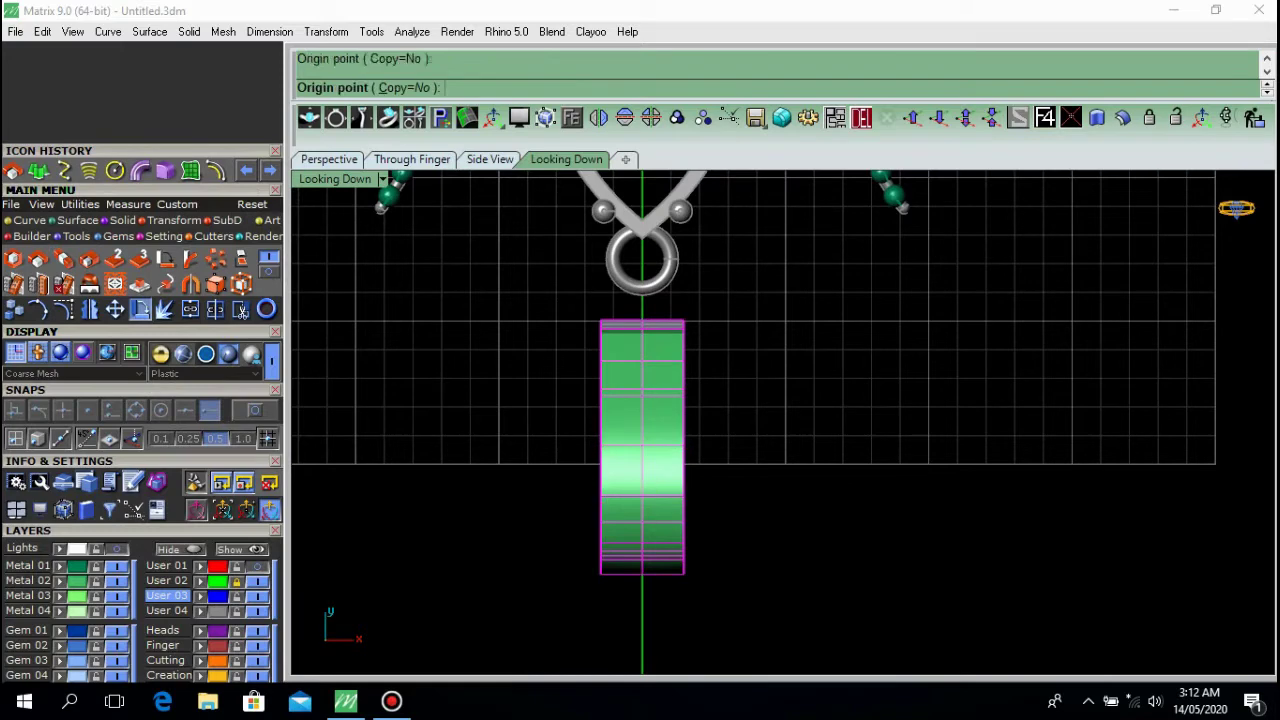
left_click(641, 462)
left_click(856, 461)
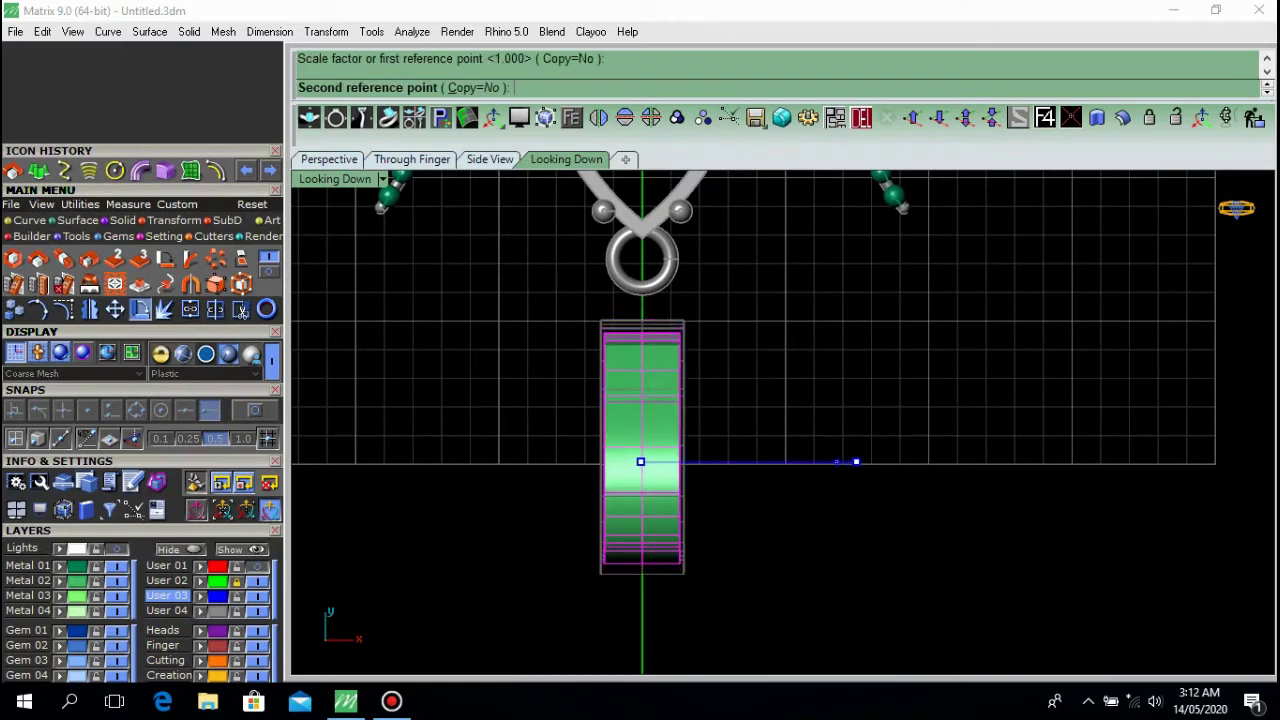
left_click(835, 462)
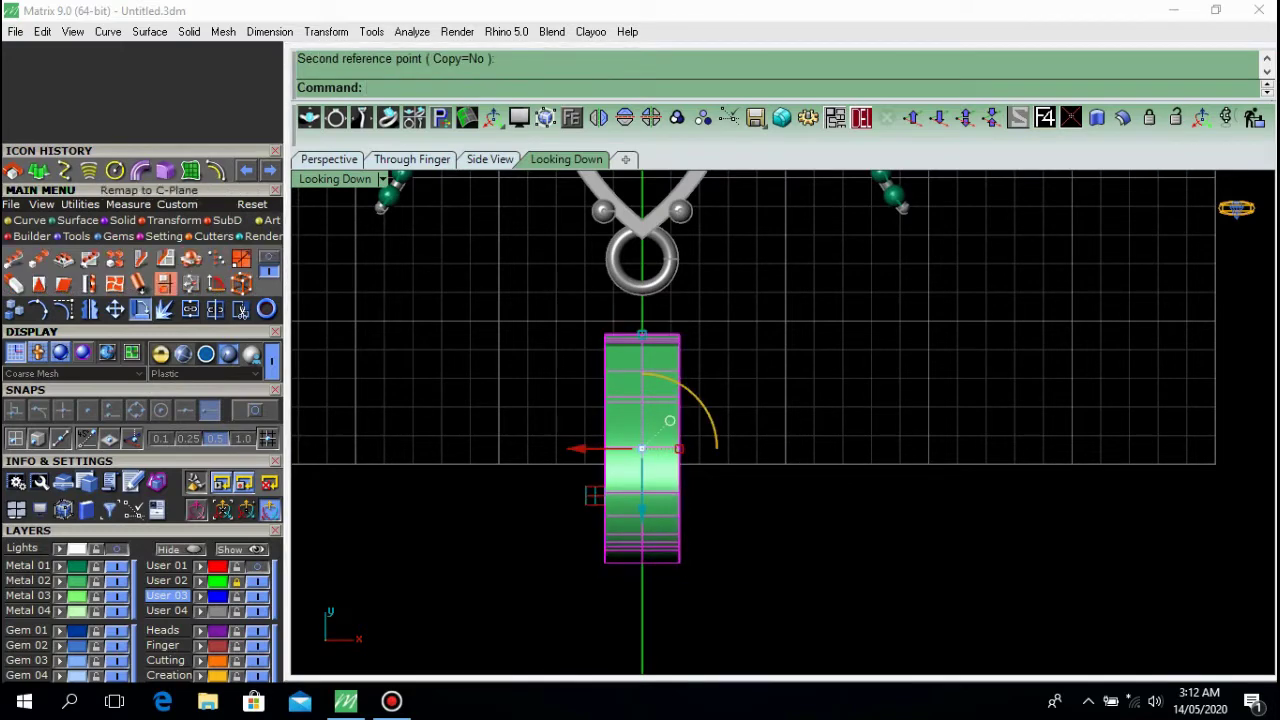
left_click(63, 284)
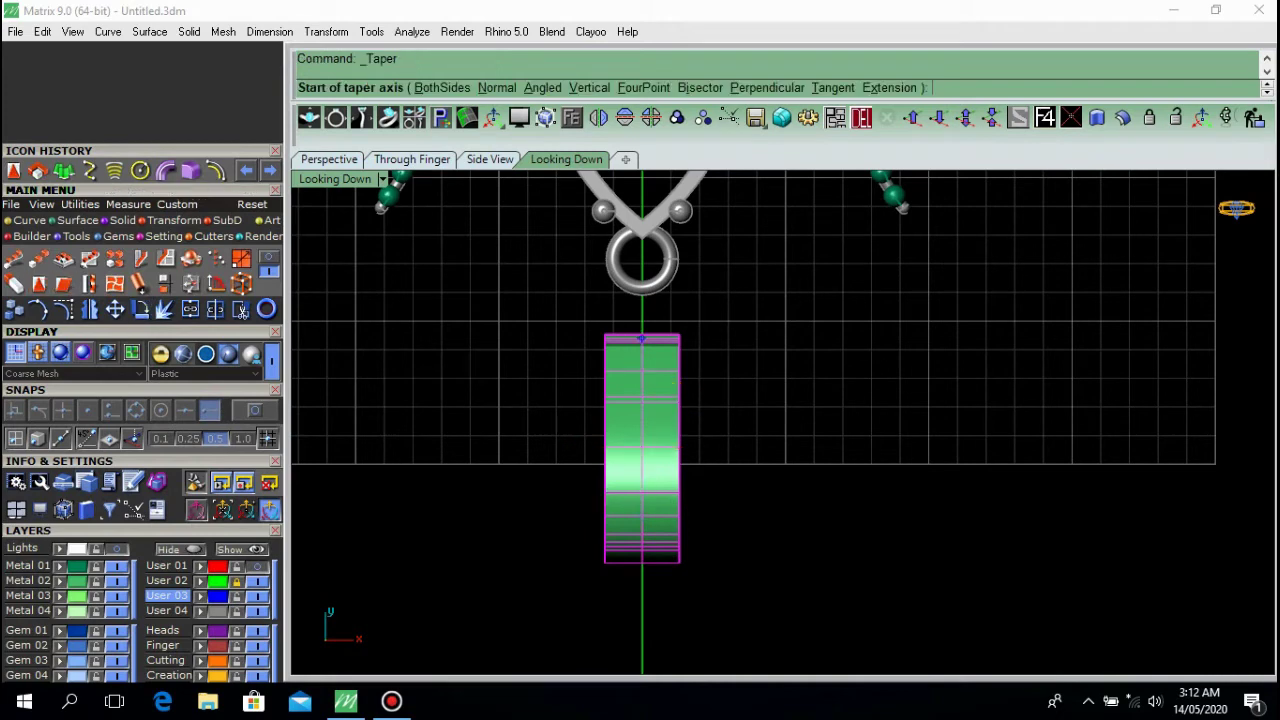
left_click(641, 338)
left_click(641, 597)
left_click(1041, 338)
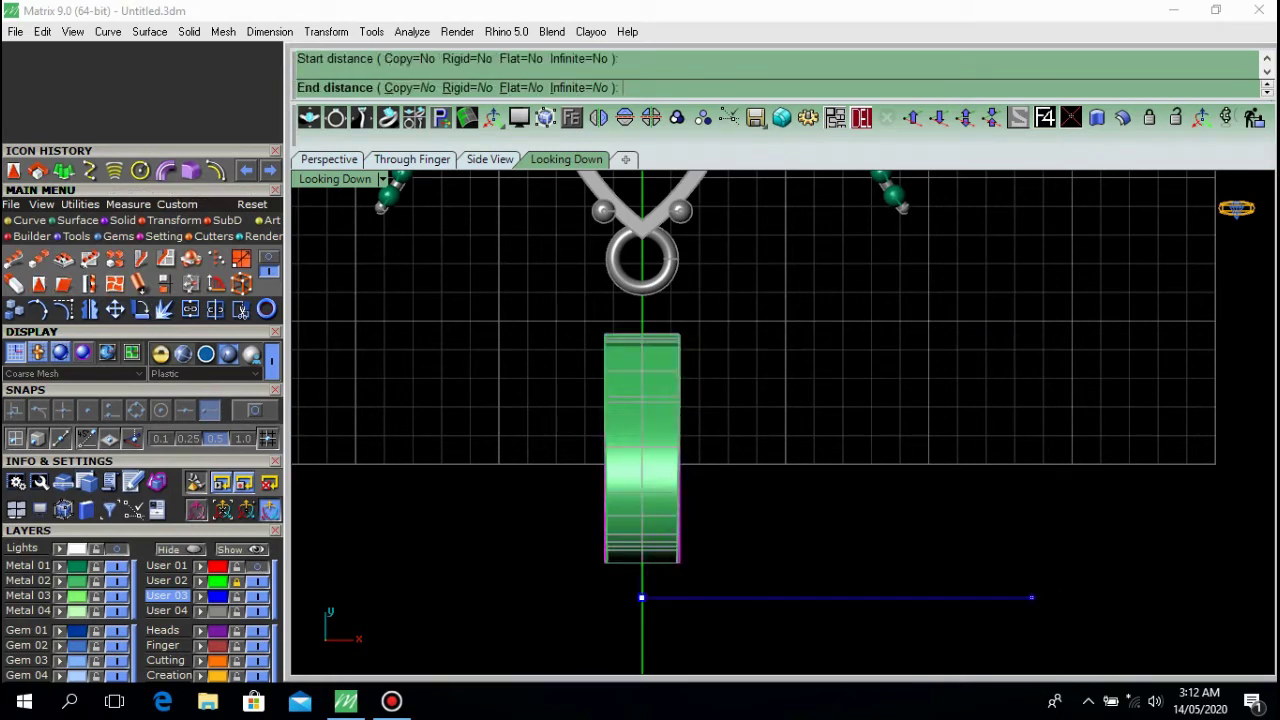
key("Escape")
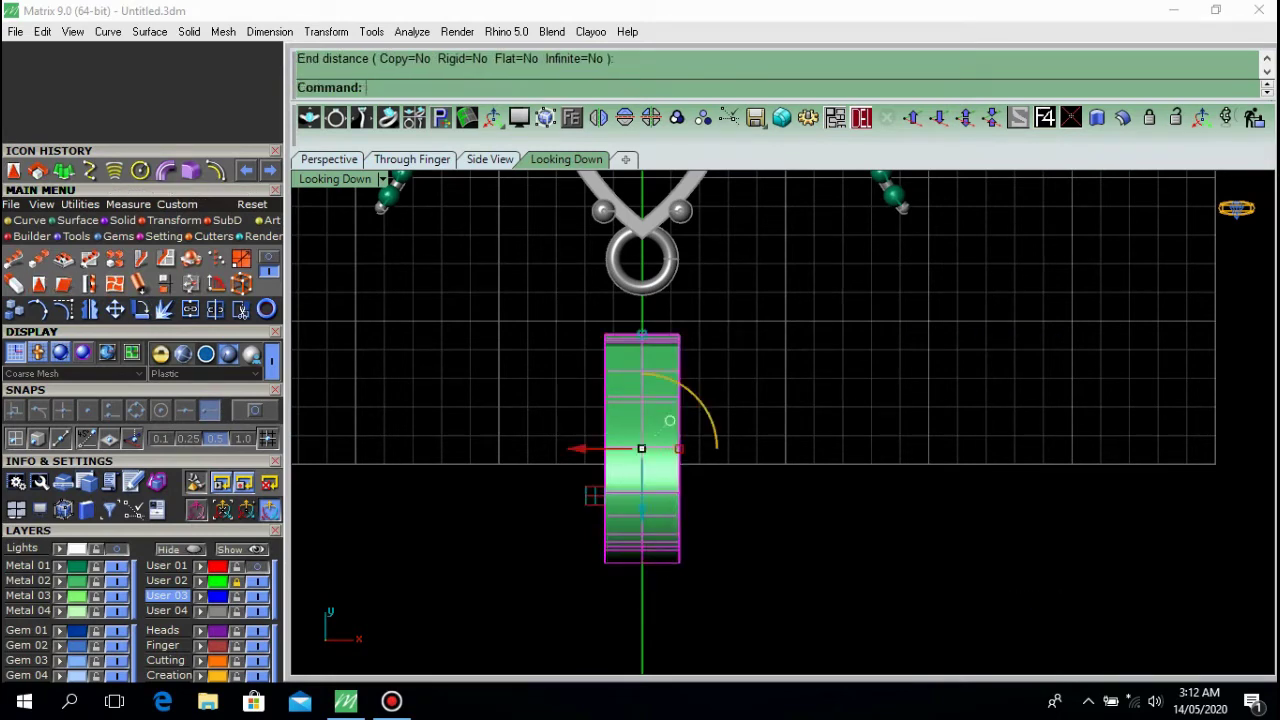
Taper the band along its centreline, keeping the rounded end's width and narrowing the end nearest the tip ring.
right_click(676, 555)
left_click(642, 568)
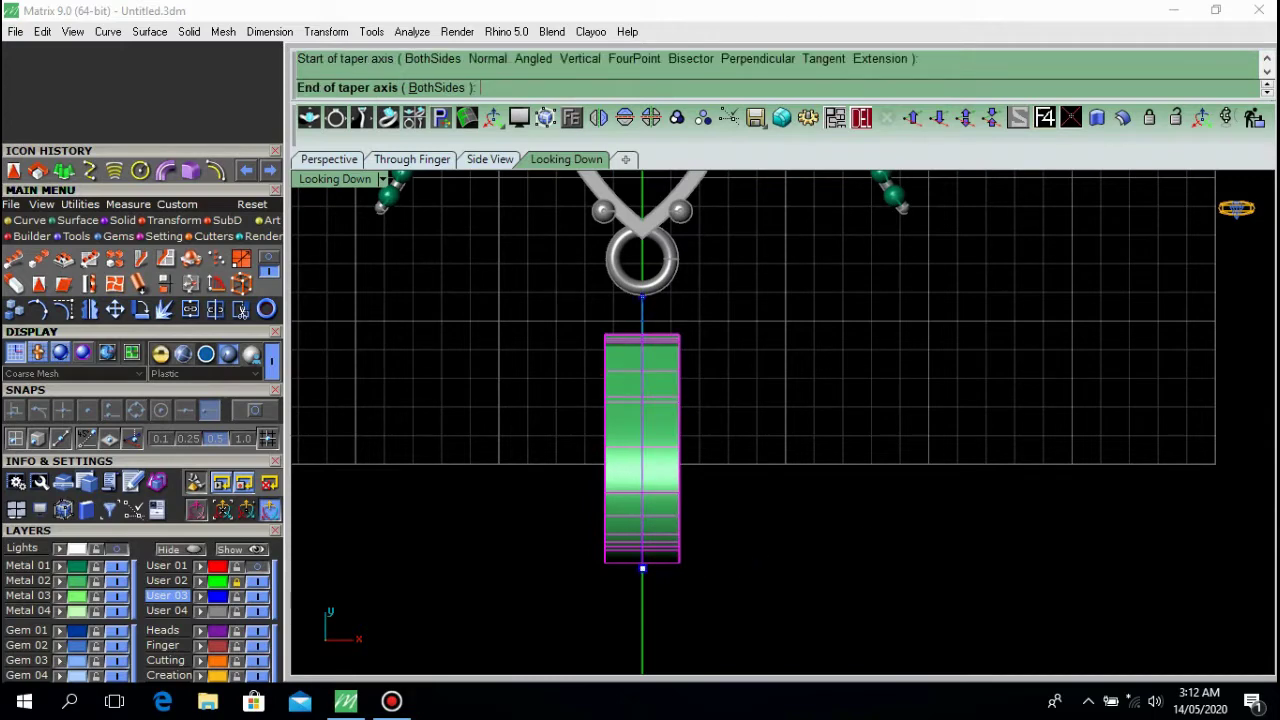
left_click(642, 296)
left_click(1110, 567)
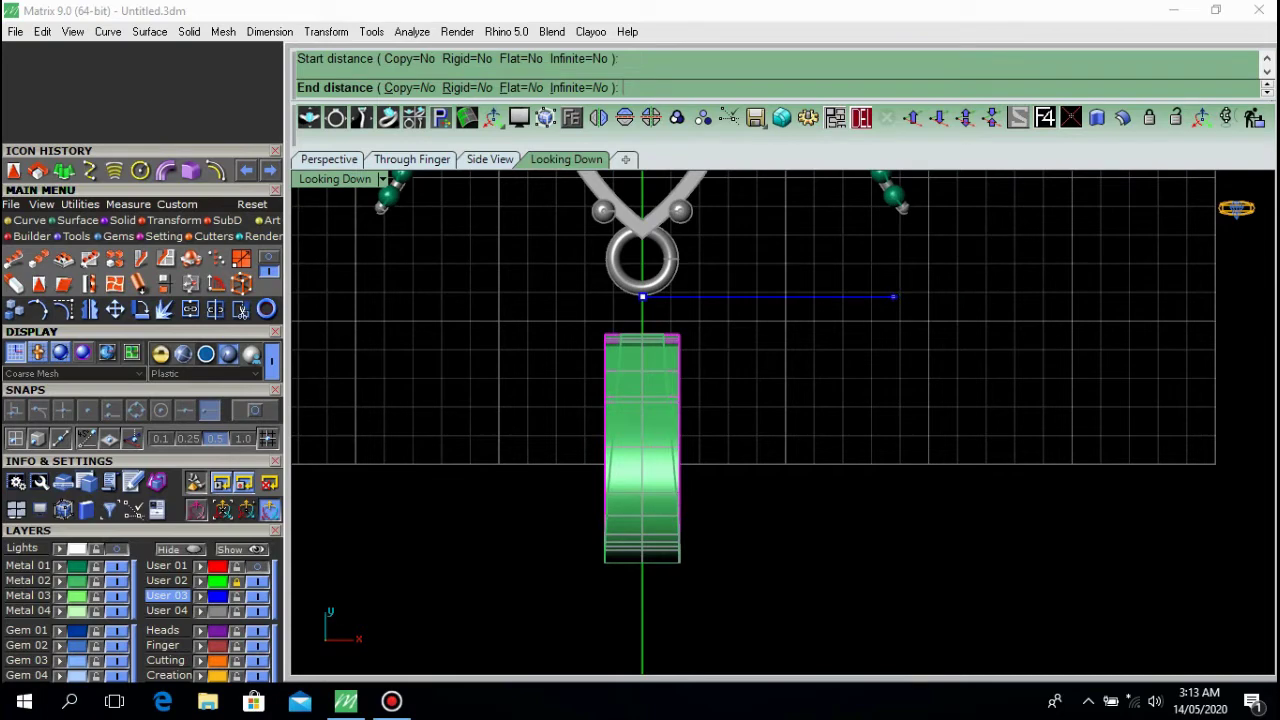
left_click(892, 296)
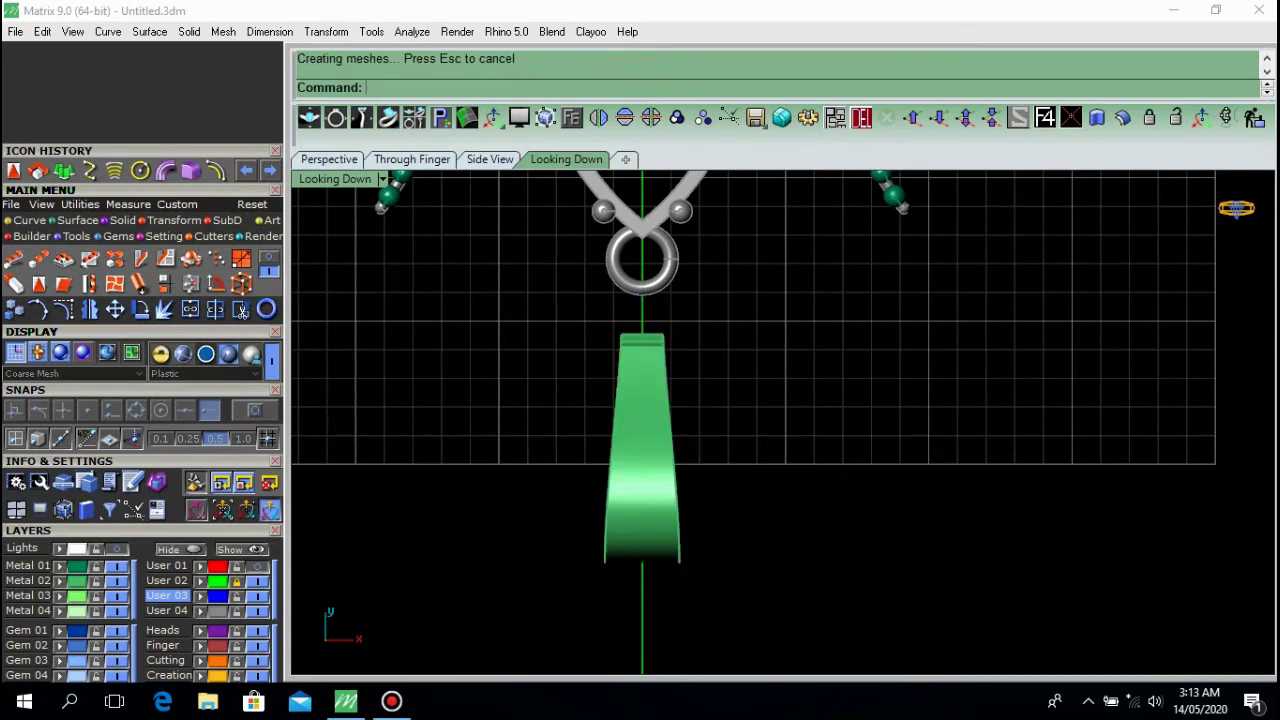
Move the tapered band along the Y axis to the tip ring and raise it slightly along Z.
left_click_drag(642, 400, 642, 326)
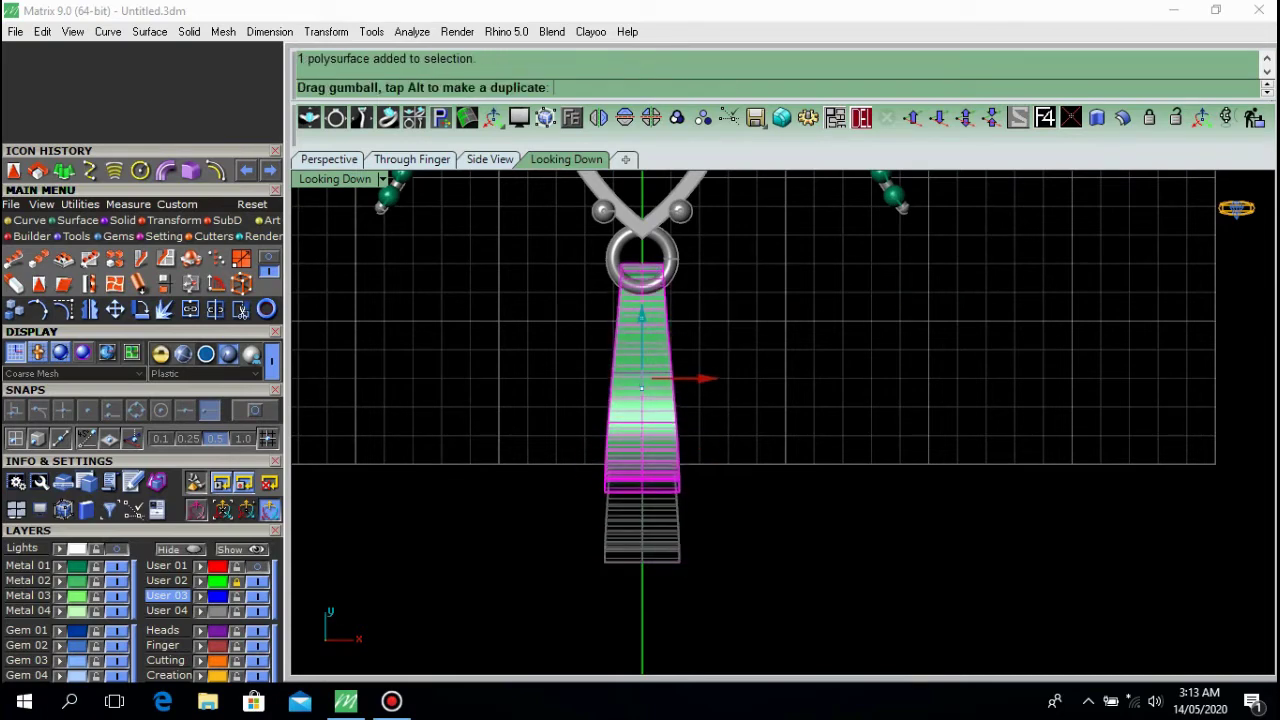
key("ctrl+F4")
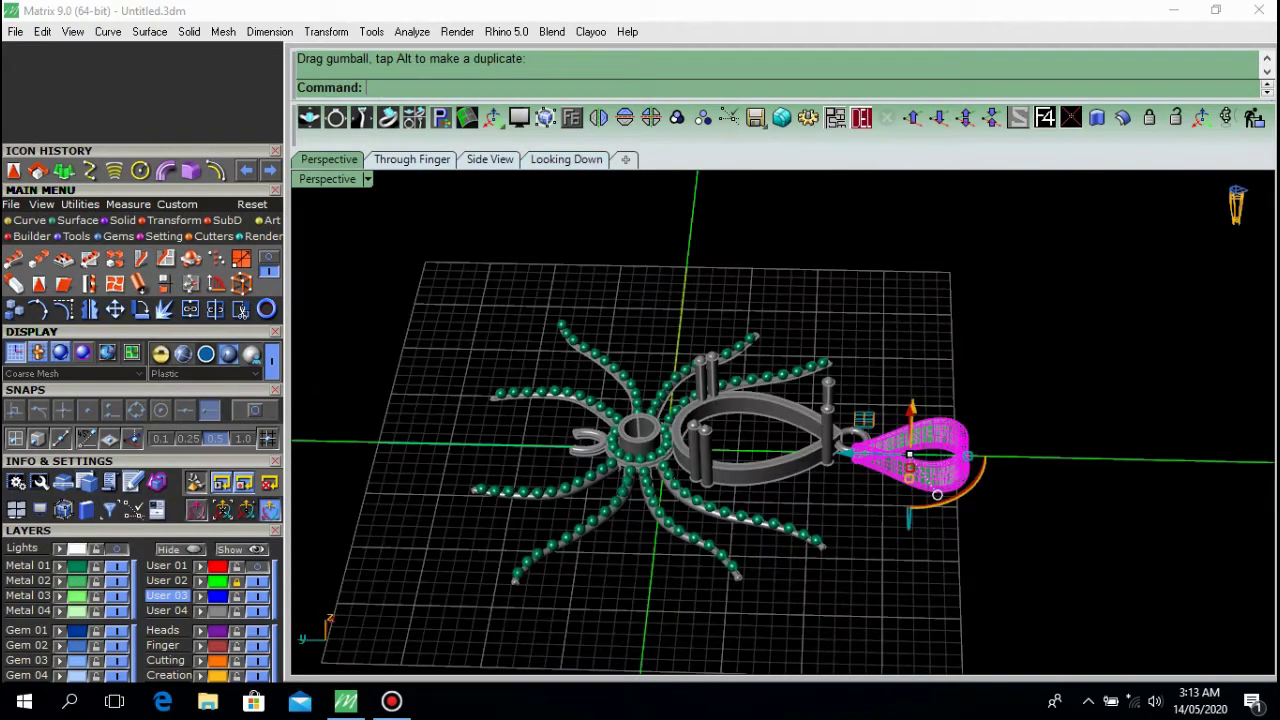
scroll(921, 456, "up", 6)
right_click_drag(921, 456, 915, 390)
left_click_drag(900, 409, 900, 378)
key("Escape")
Slide the band a little further along the Y axis so its narrow end reaches through the tip ring.
scroll(835, 425, "up", 8)
left_click(838, 414)
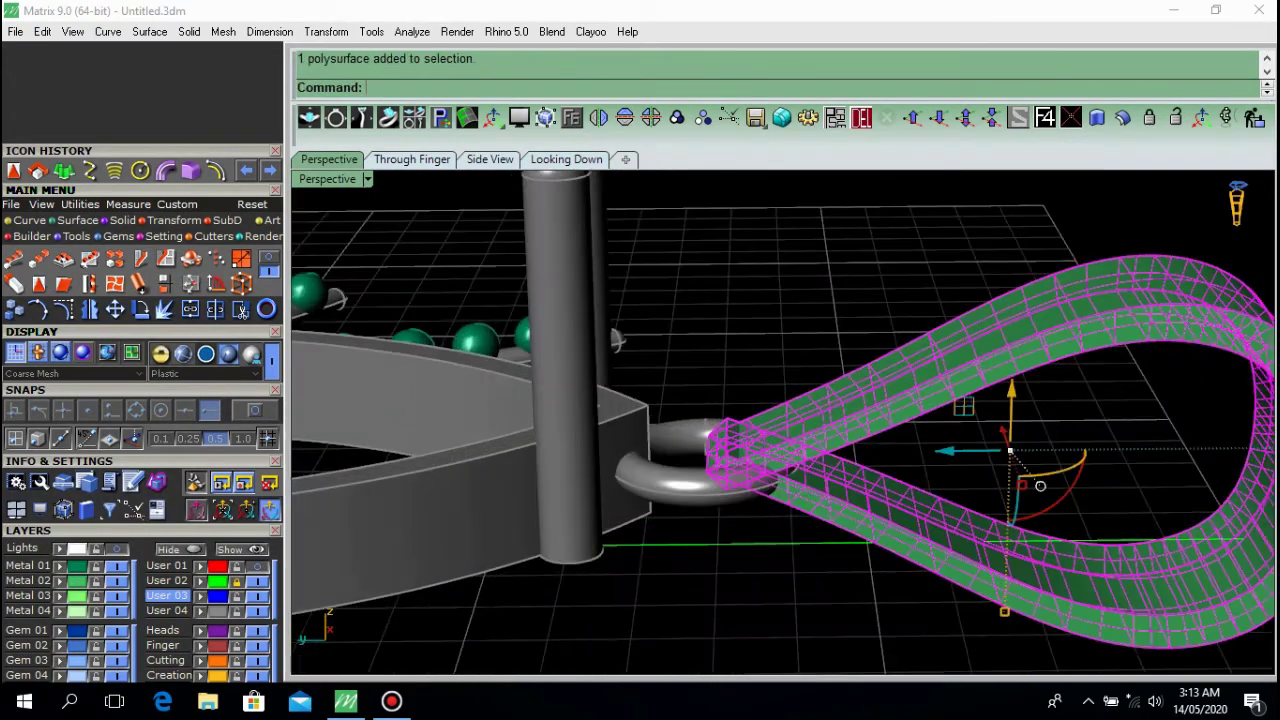
left_click_drag(945, 451, 897, 451)
key("Escape")
right_click_drag(897, 451, 942, 420)
left_click(895, 390)
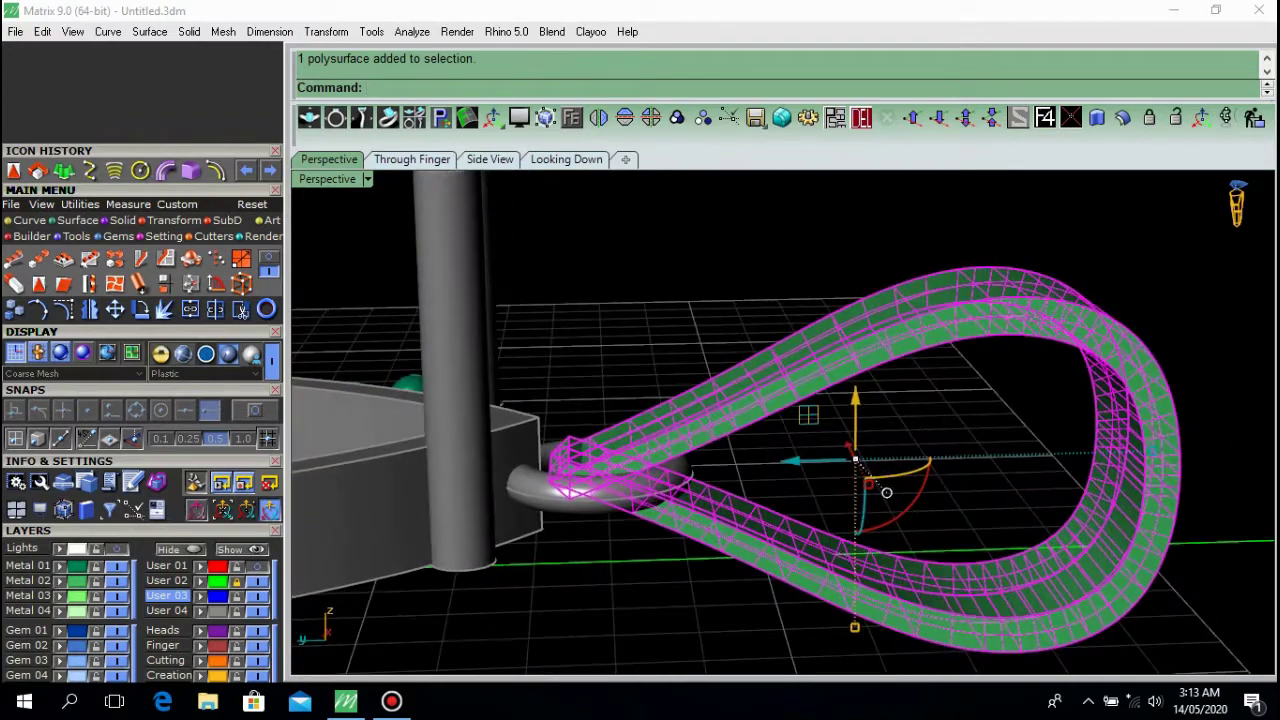
Slightly adjust the bail's height along the Z axis around the tip ring.
left_click(588, 500)
right_click_drag(590, 500, 630, 475)
scroll(630, 475, "up", 2)
left_click_drag(624, 487, 624, 488)
left_click(668, 512)
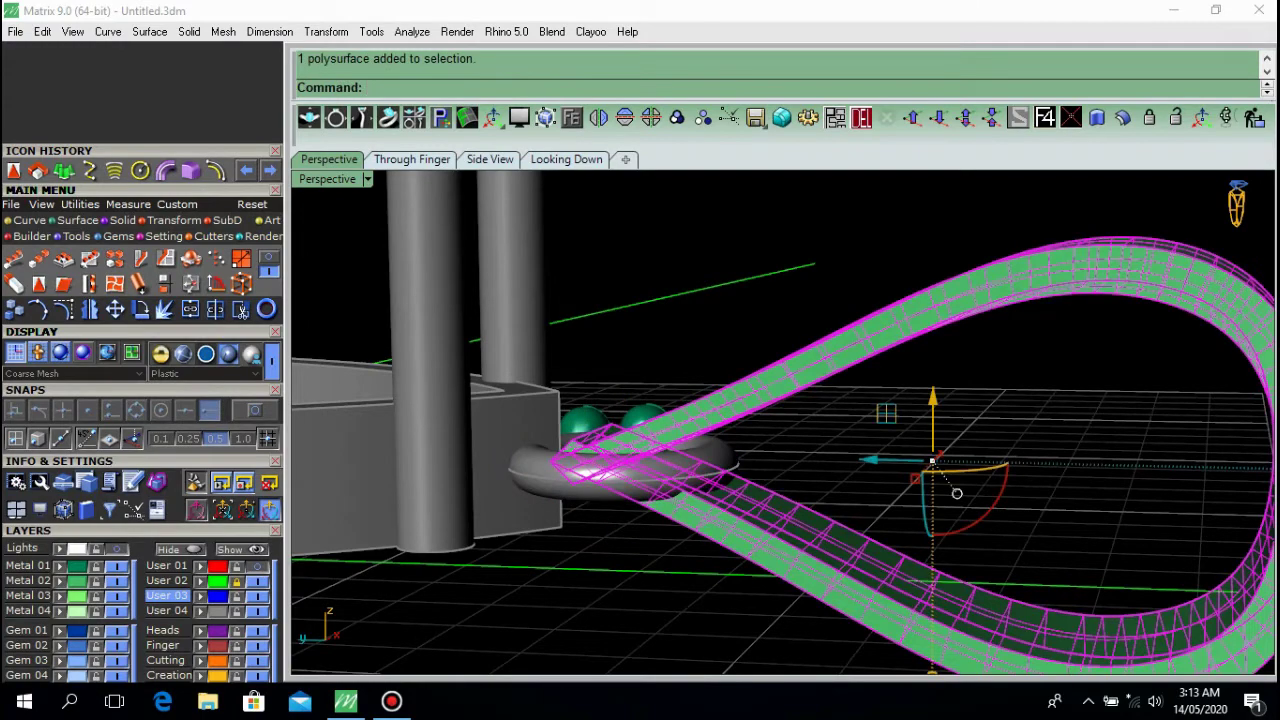
scroll(700, 420, "down", 2)
left_click_drag(854, 582, 854, 581)
right_click_drag(877, 471, 857, 440)
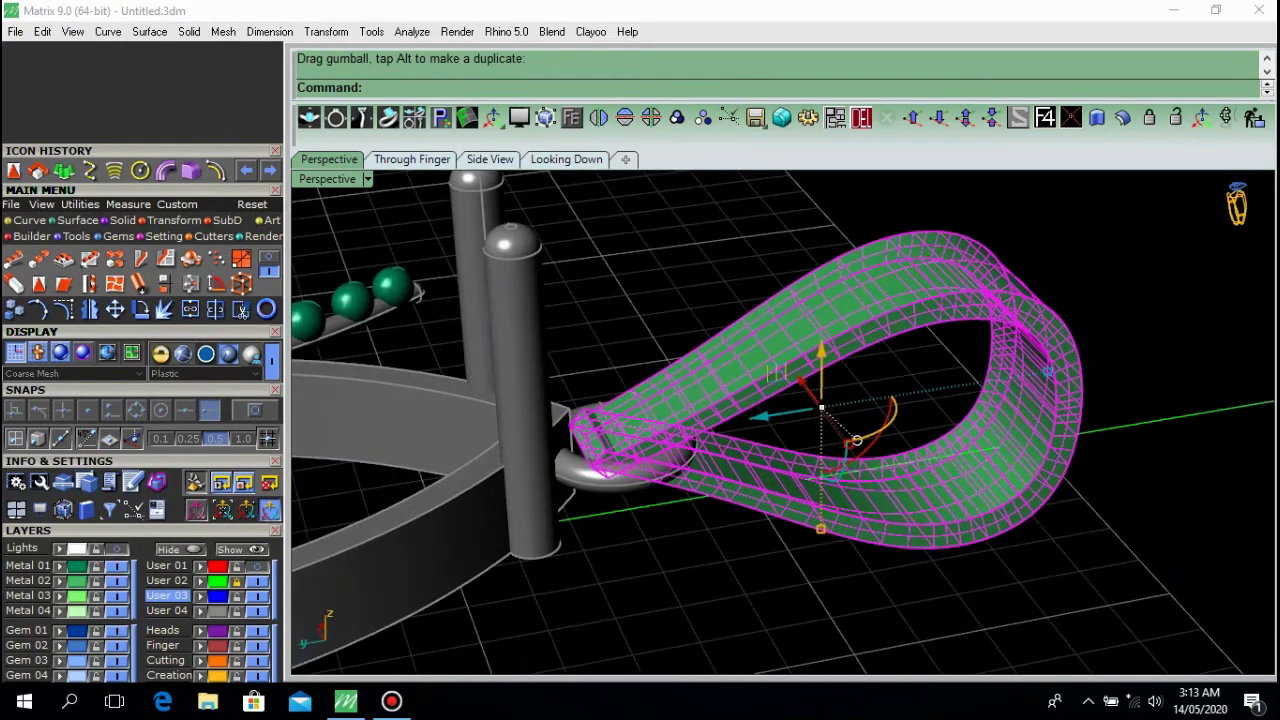
Examine the bail's fit in the tip ring and its proportion to the whole spider from several angles.
key("Escape")
right_click_drag(777, 373, 768, 480)
scroll(766, 414, "down", 6)
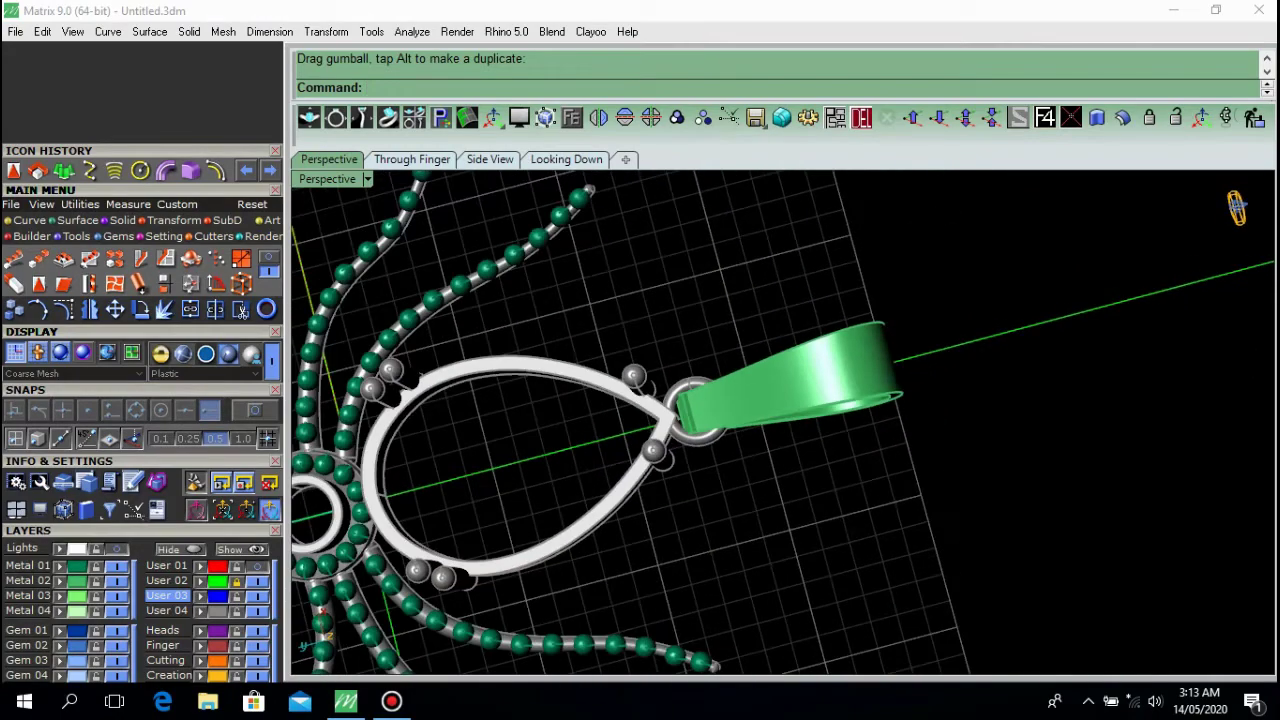
right_click_drag(850, 440, 815, 345)
scroll(840, 450, "down", 6)
scroll(880, 447, "up", 8)
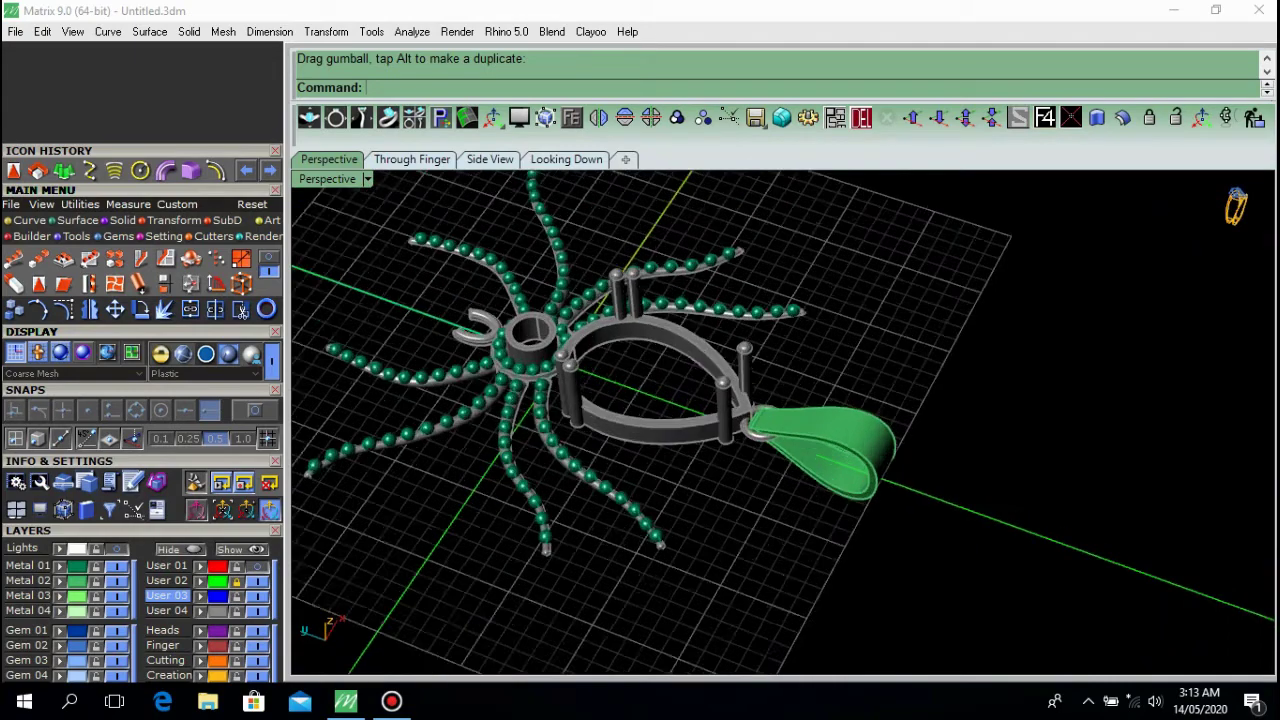
right_click_drag(880, 447, 810, 440)
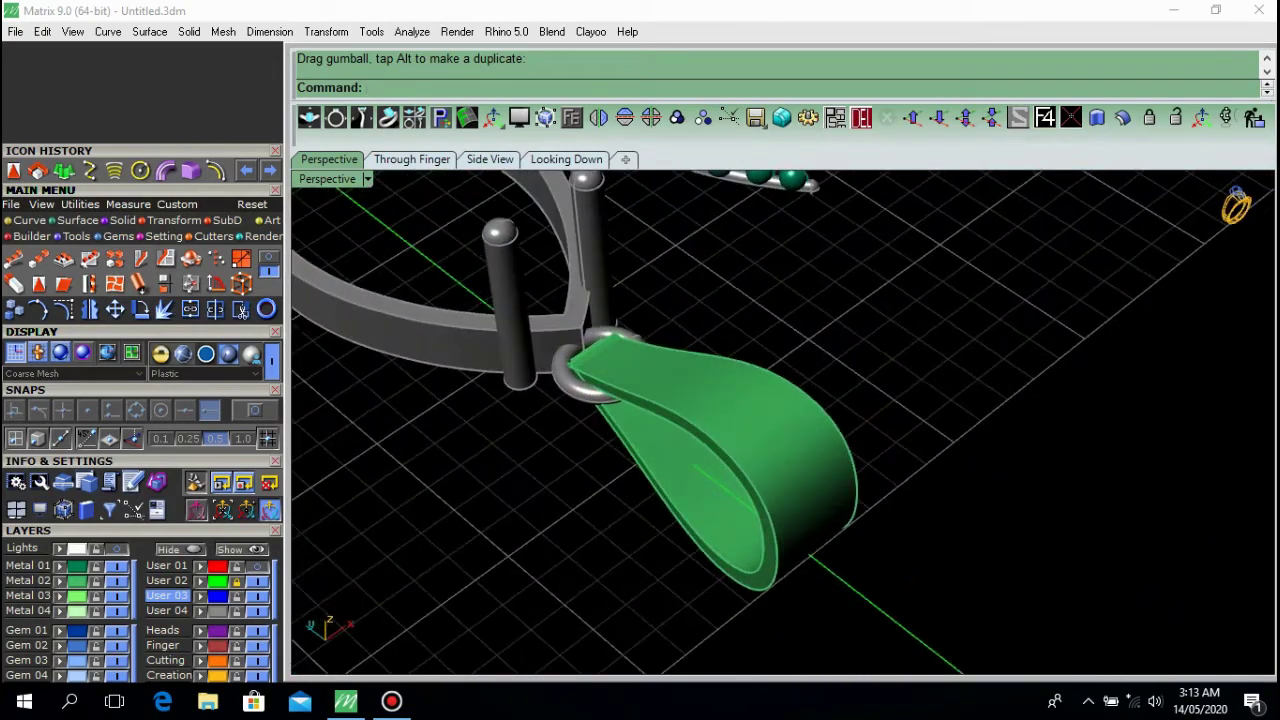
Place a 1.5 mm gem on the bail's upper surface near its narrow end with Gem on Surface.
left_click(800, 440)
left_click(572, 118)
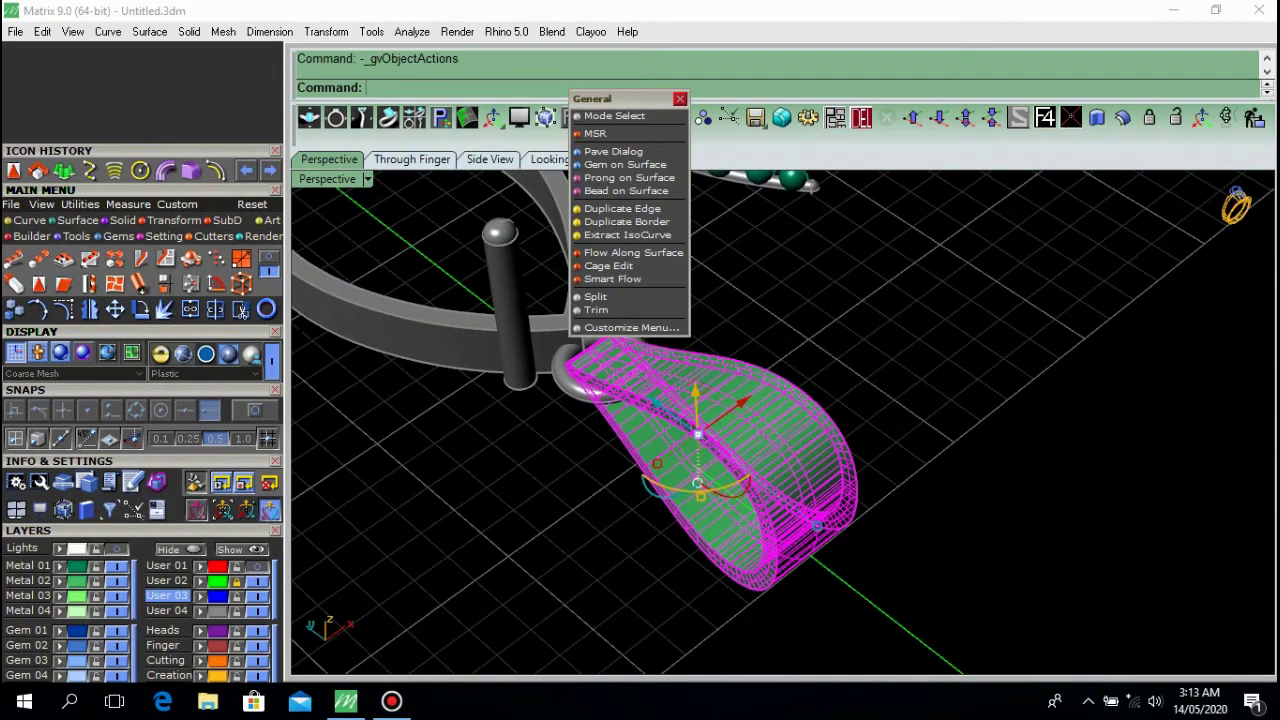
left_click(636, 165)
right_click_drag(690, 440, 955, 490)
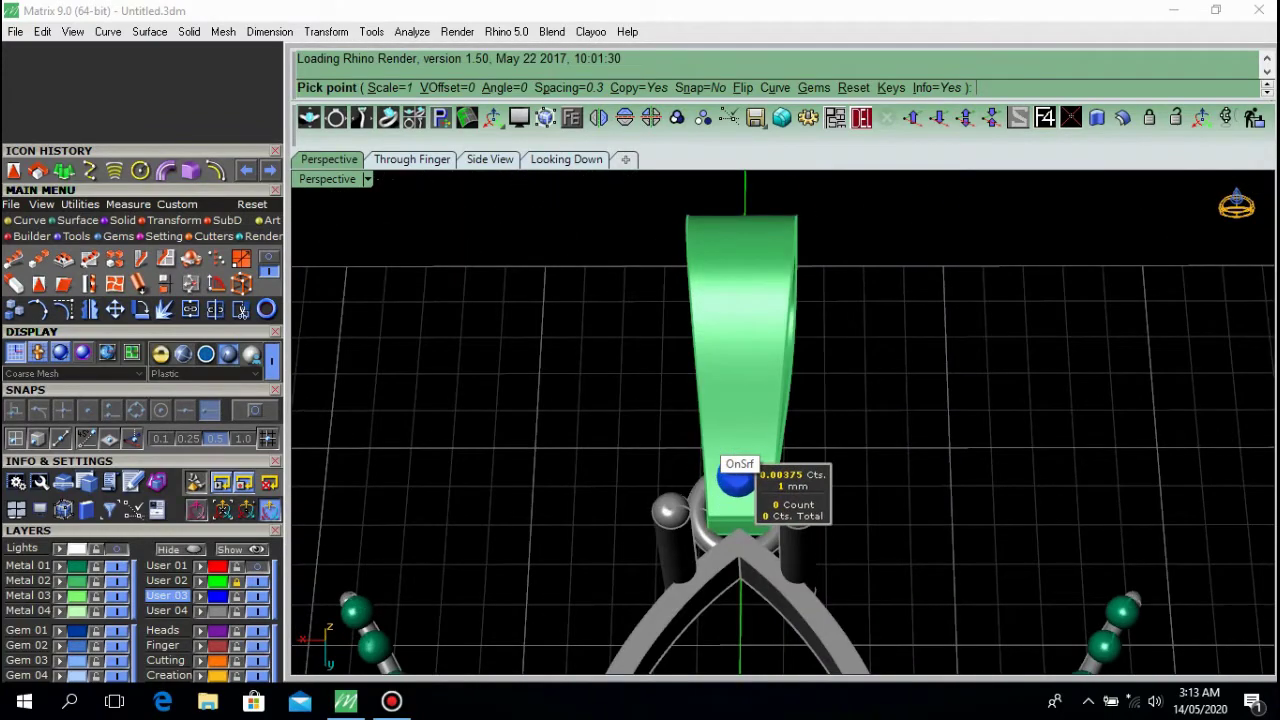
scroll(756, 484, "up", 3)
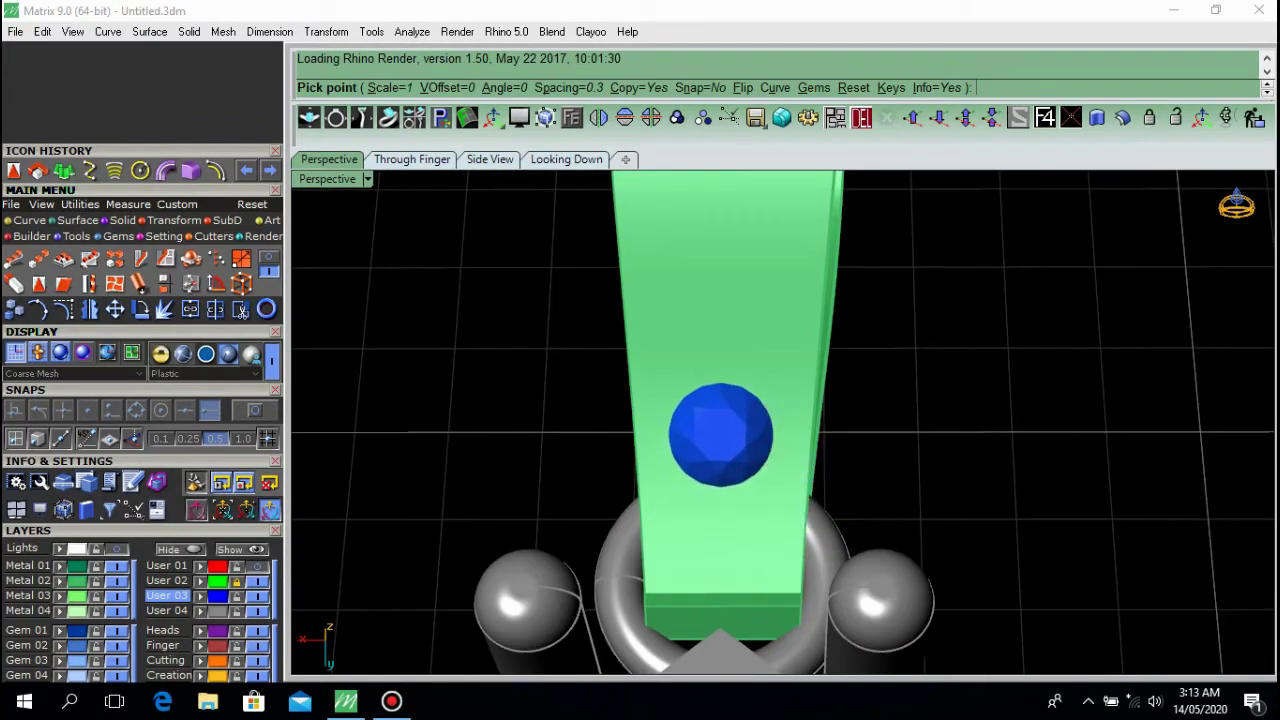
key("Up")
key("Up")
key("Up")
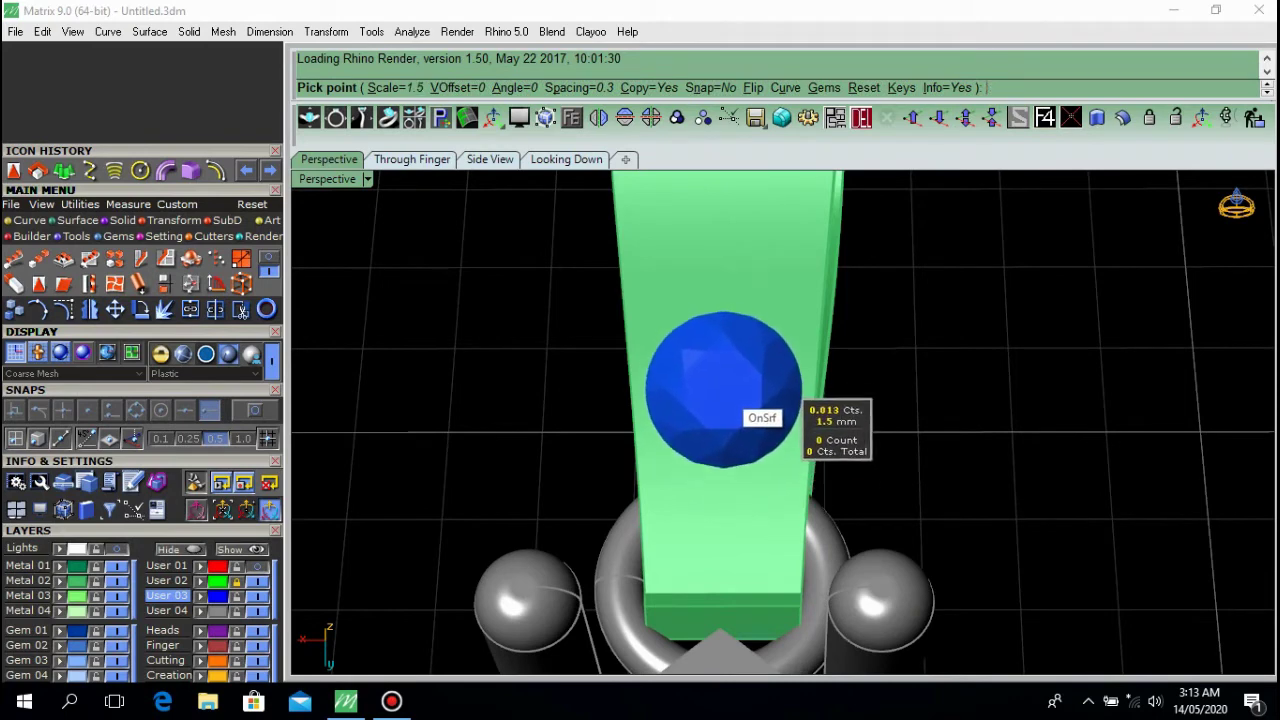
left_click(725, 369)
Place a 1.6 mm gem on the bail just beyond the first one and finish the placement.
scroll(702, 406, "down", 3)
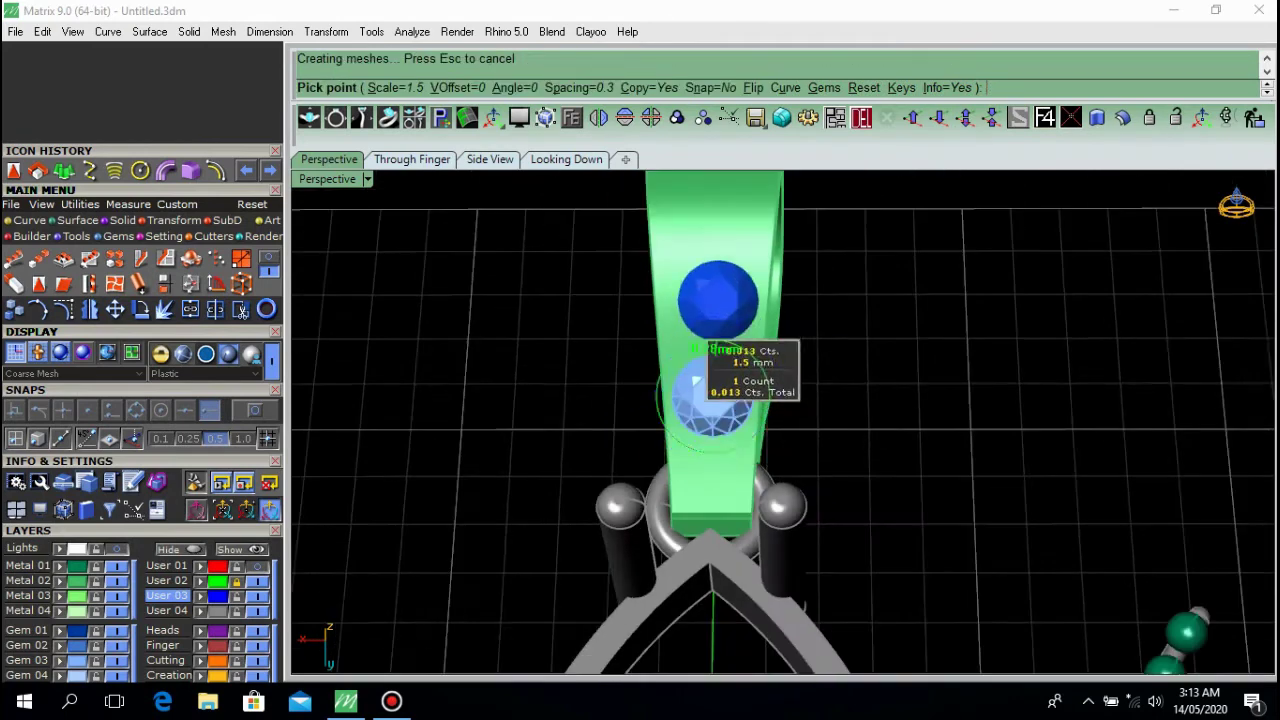
scroll(718, 304, "up", 3)
key("Up")
left_click(710, 300)
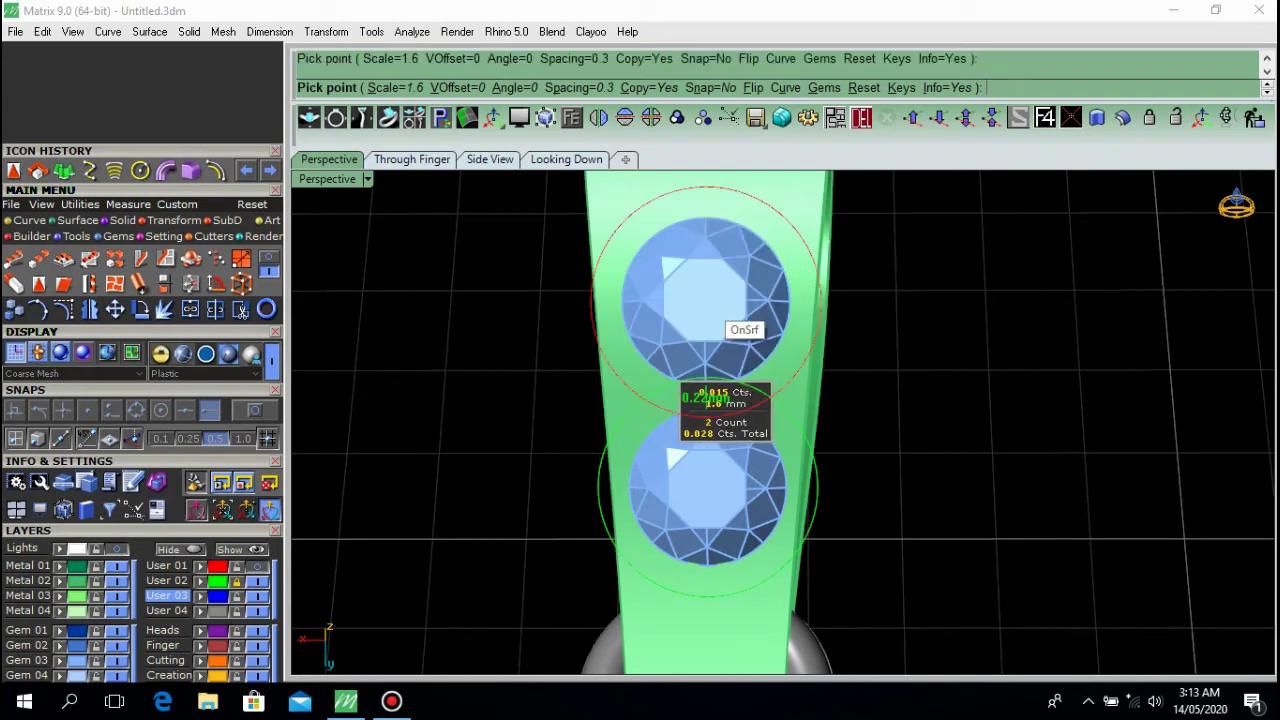
key("Return")
Place a 1.7 mm gem on the bail beyond the 1.6 mm gem and finish the placement.
scroll(710, 300, "down", 4)
scroll(775, 450, "up", 4)
key("Return")
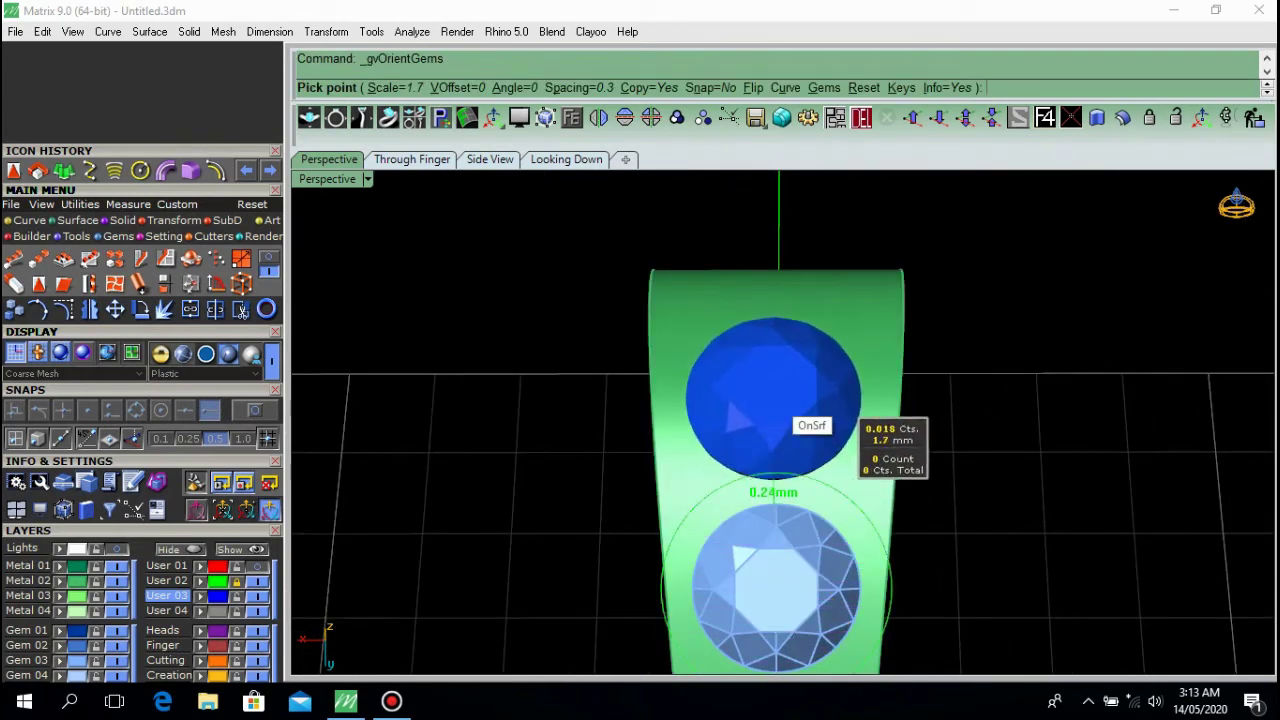
scroll(775, 398, "up", 1, "ctrl")
left_click(777, 396)
key("Return")
scroll(777, 398, "down", 5)
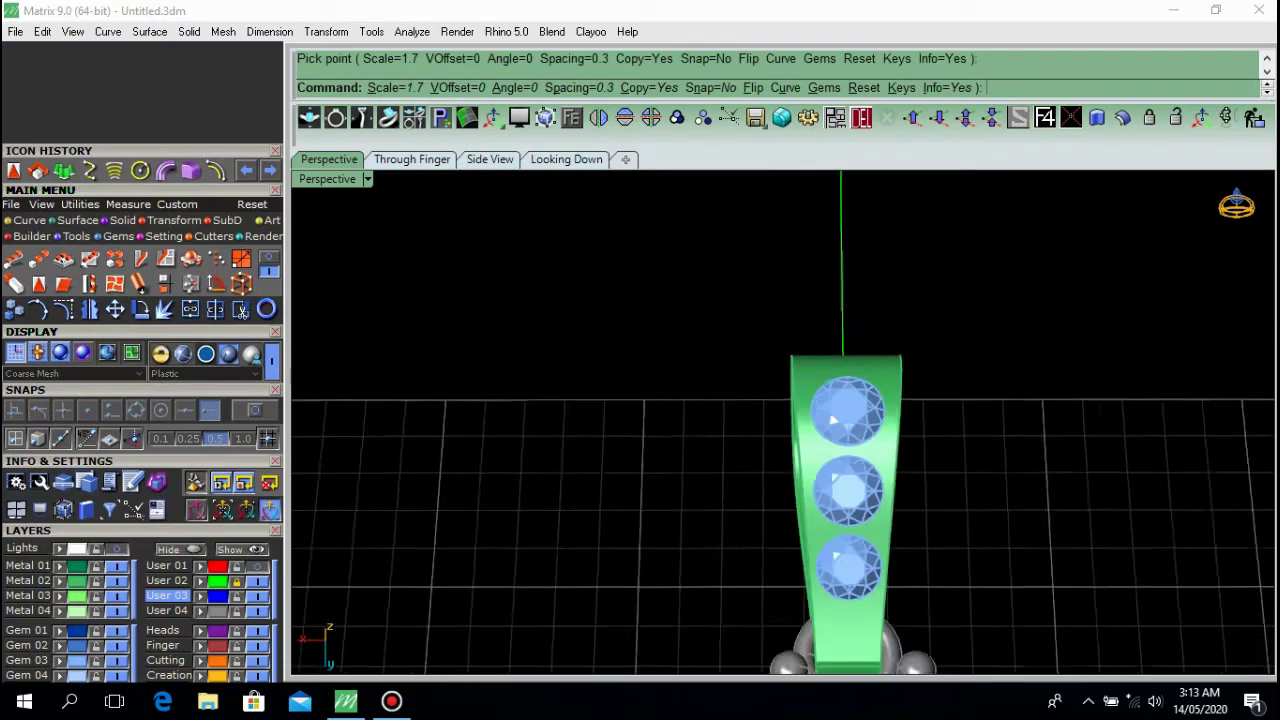
Group the three gems on the bail's upper surface.
right_click_drag(777, 398, 575, 430)
left_click(737, 460)
left_click(672, 415, "shift")
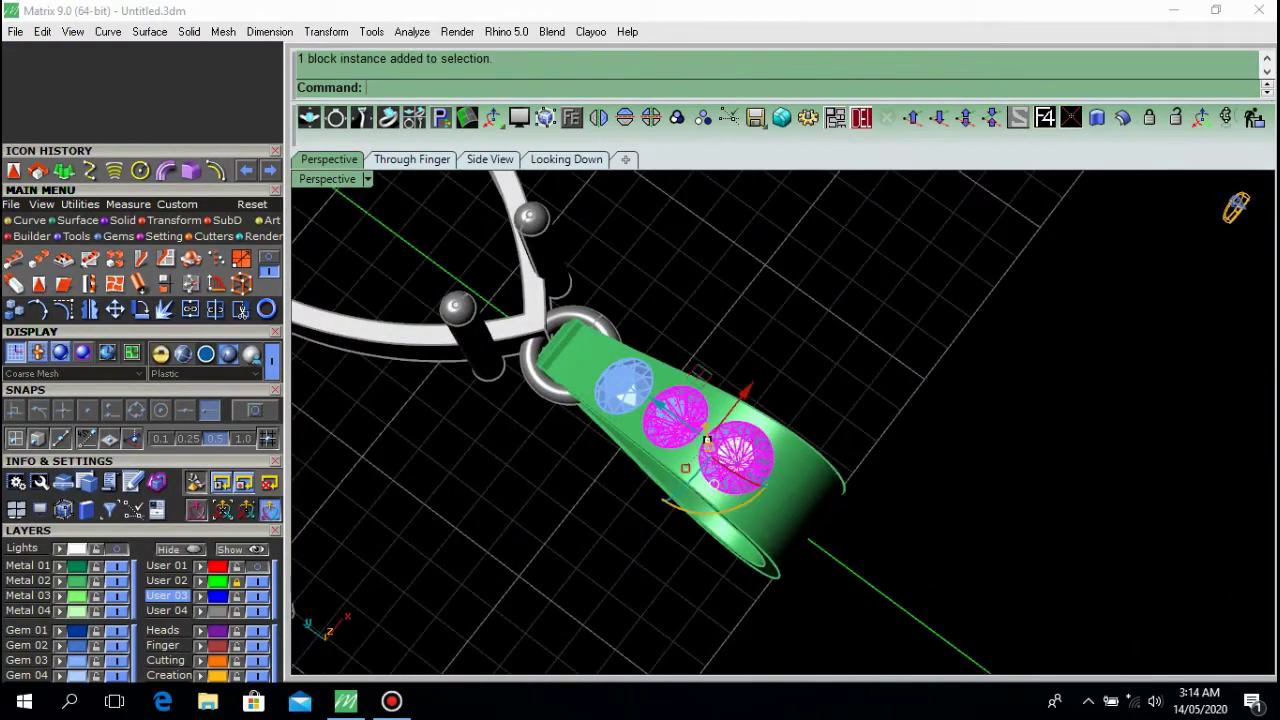
left_click(623, 387, "shift")
key("ctrl+g")
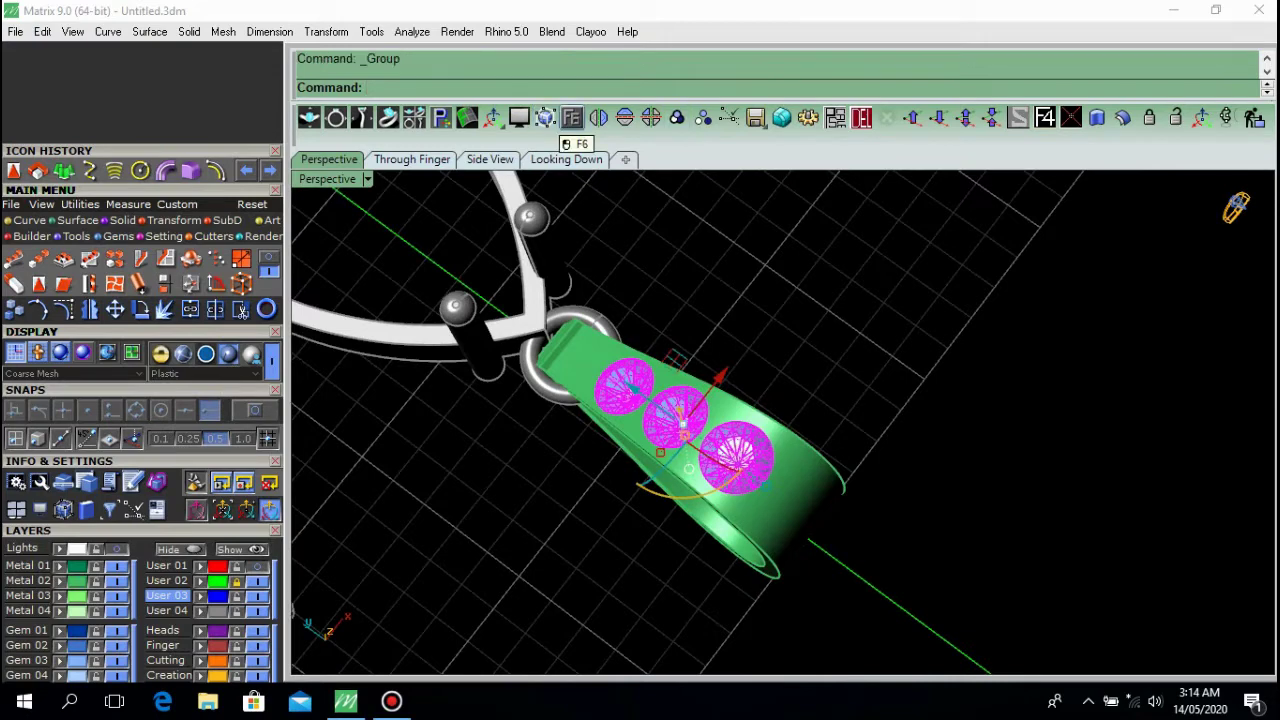
Start gem cutters for the grouped bail gems and apply the Pilot Hole Standard cutter style.
left_click(571, 118)
left_click(612, 226)
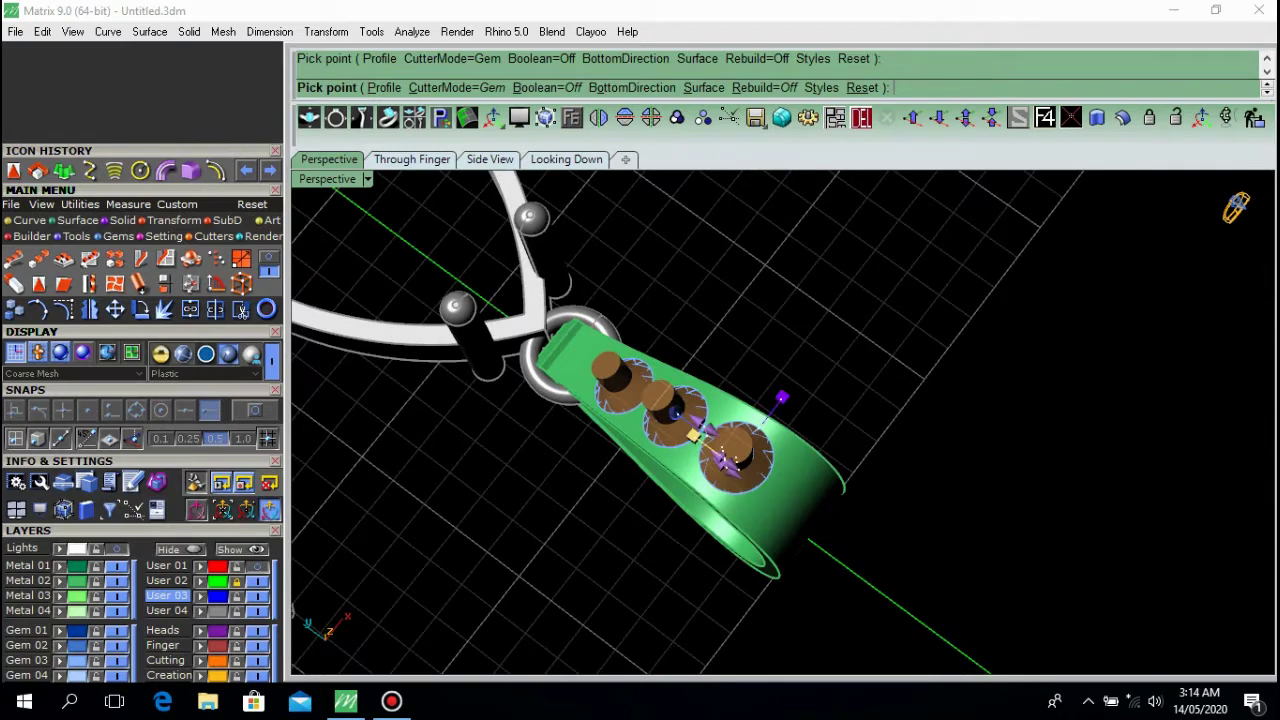
left_click(222, 668)
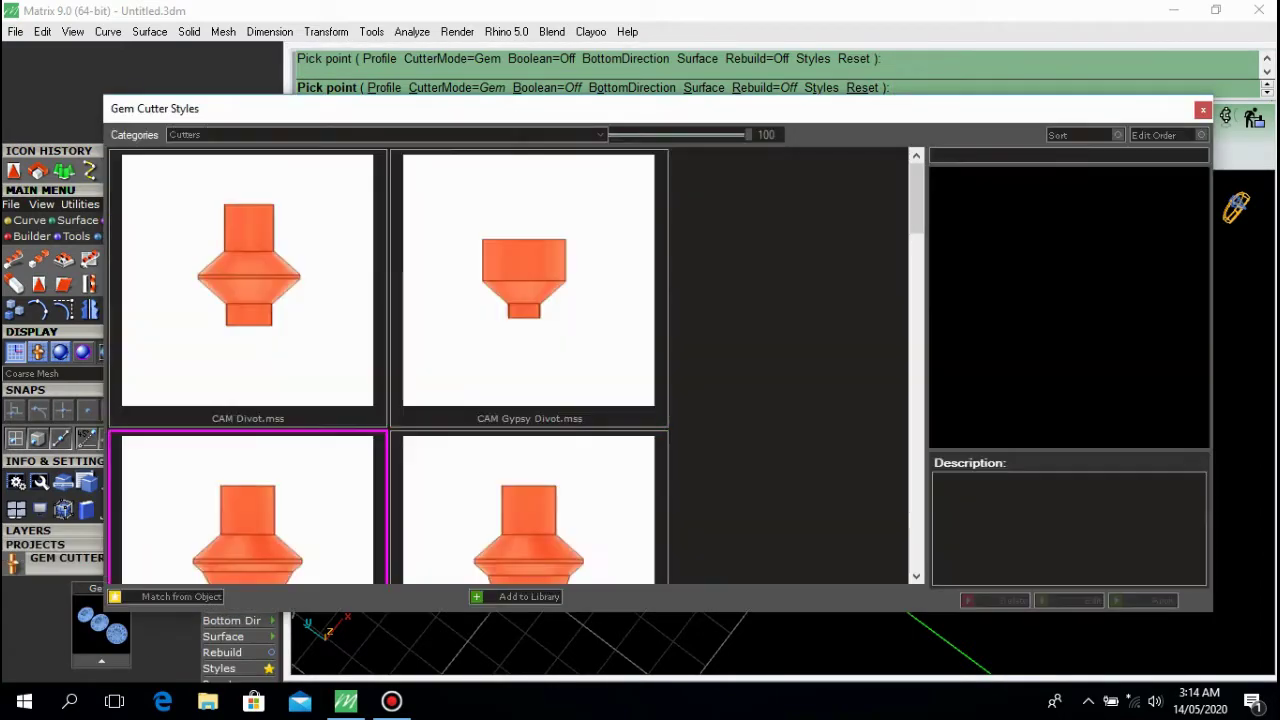
scroll(510, 365, "down", 10)
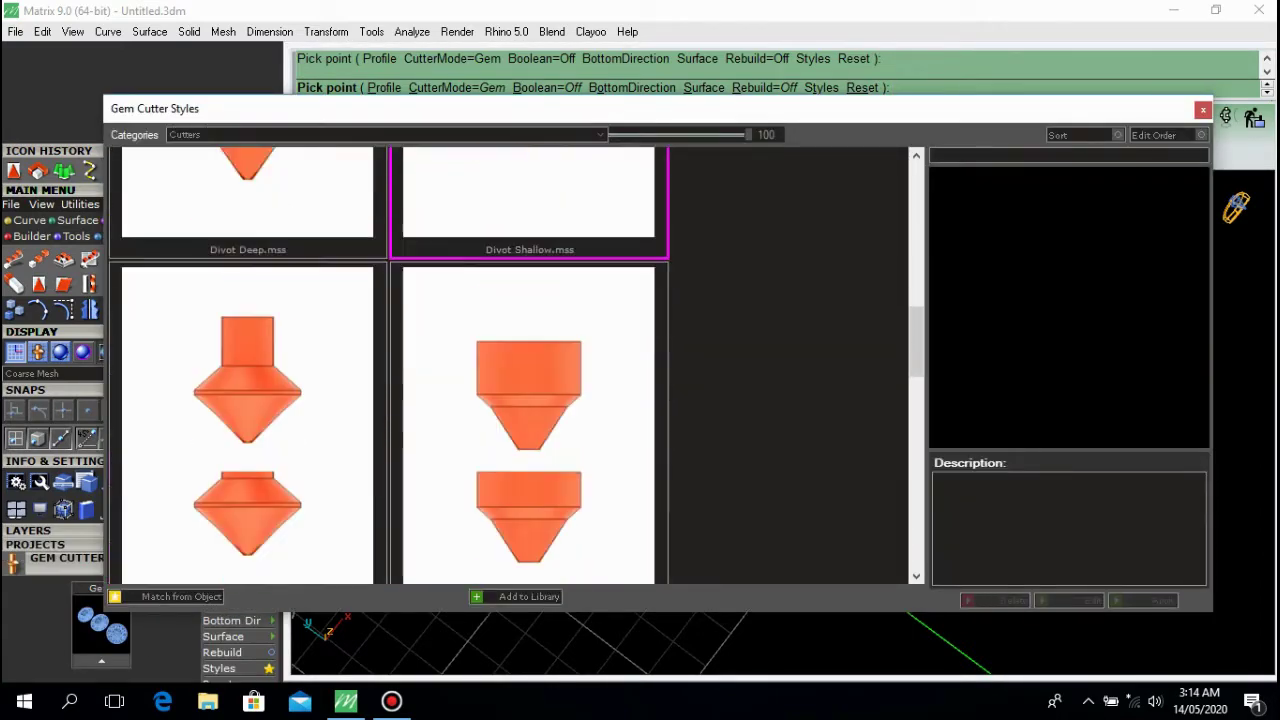
scroll(510, 365, "down", 5)
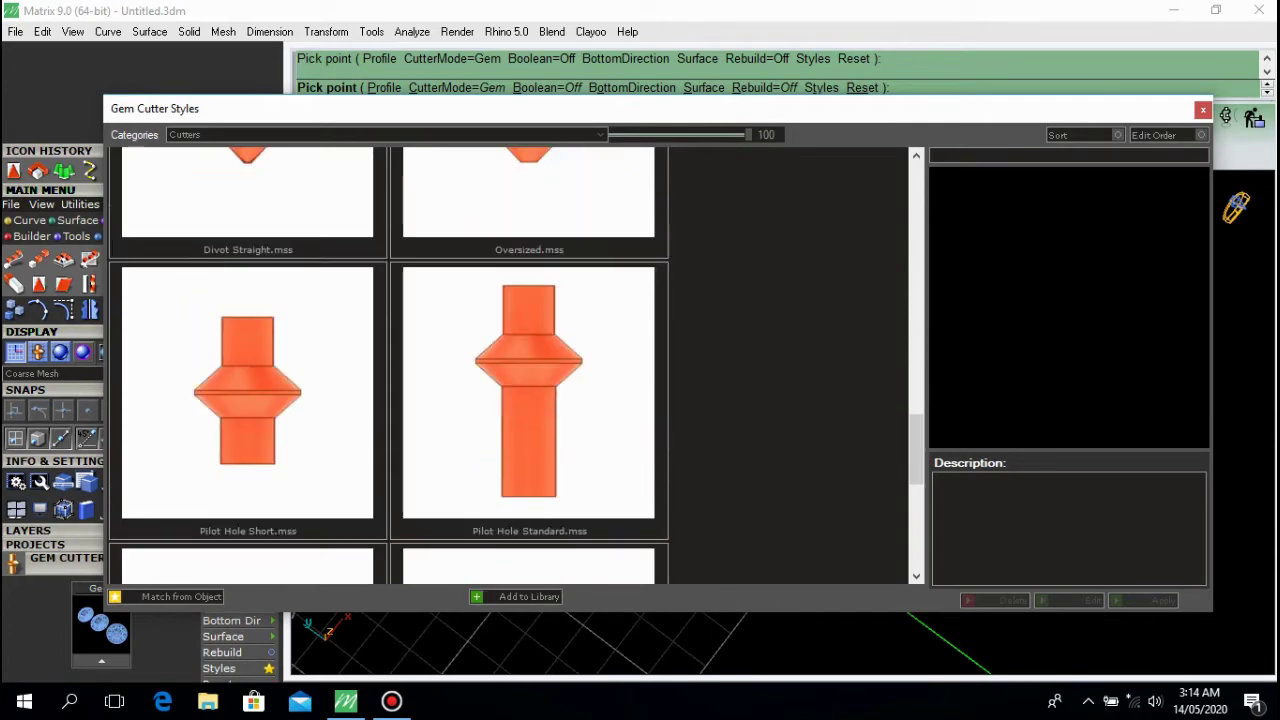
left_click(529, 400)
left_click(529, 400)
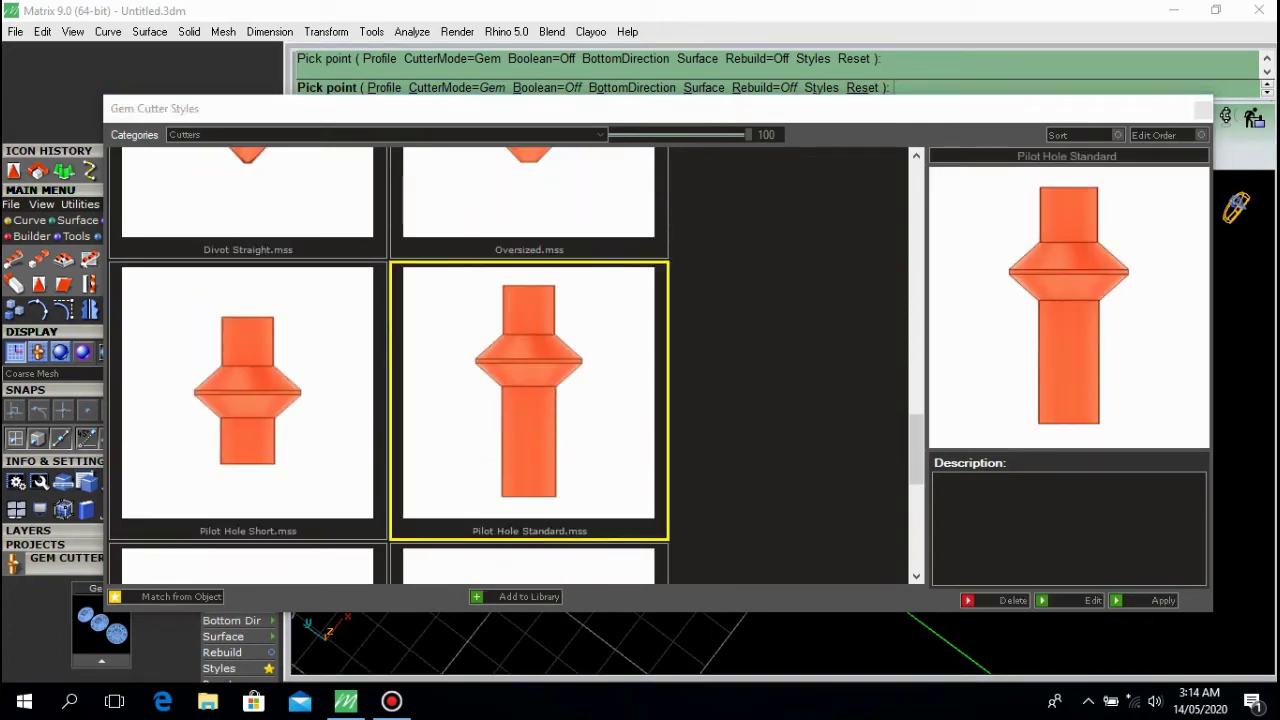
left_click(1146, 601)
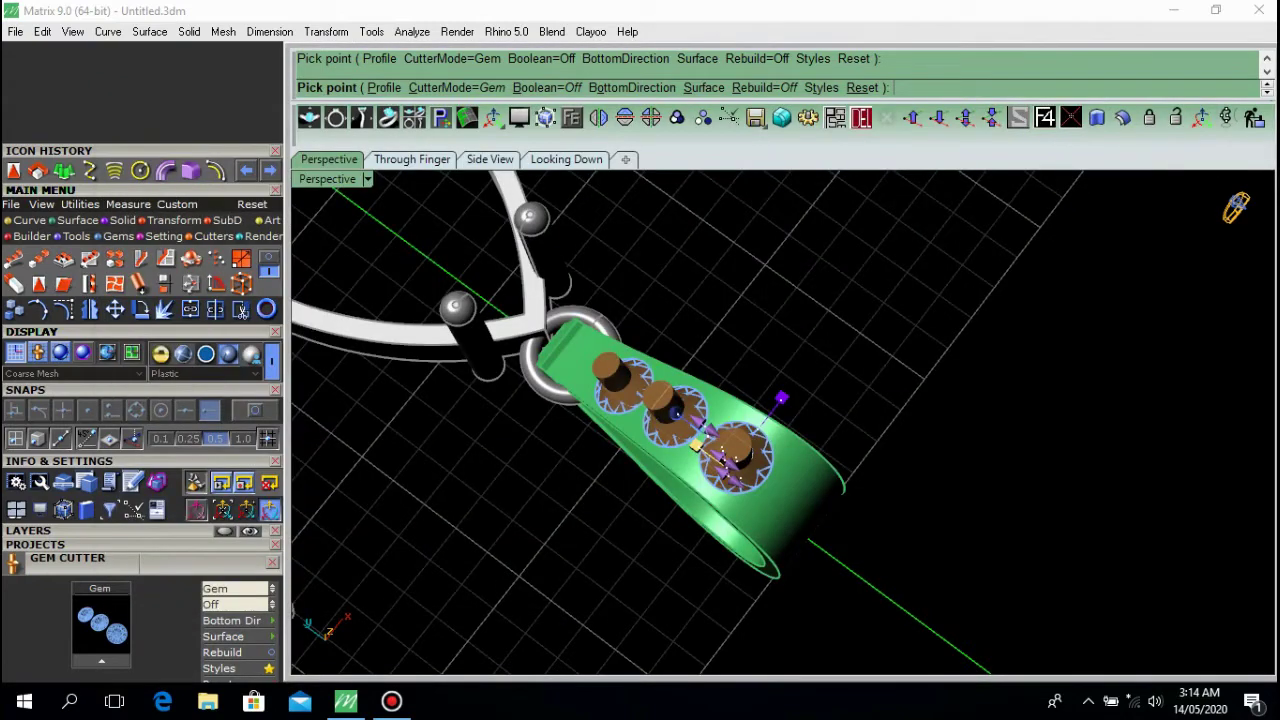
Check how the cutters pass through the bail's upper wall and finish creating them.
right_click_drag(700, 430, 768, 280)
right_click_drag(740, 430, 787, 302, "shift")
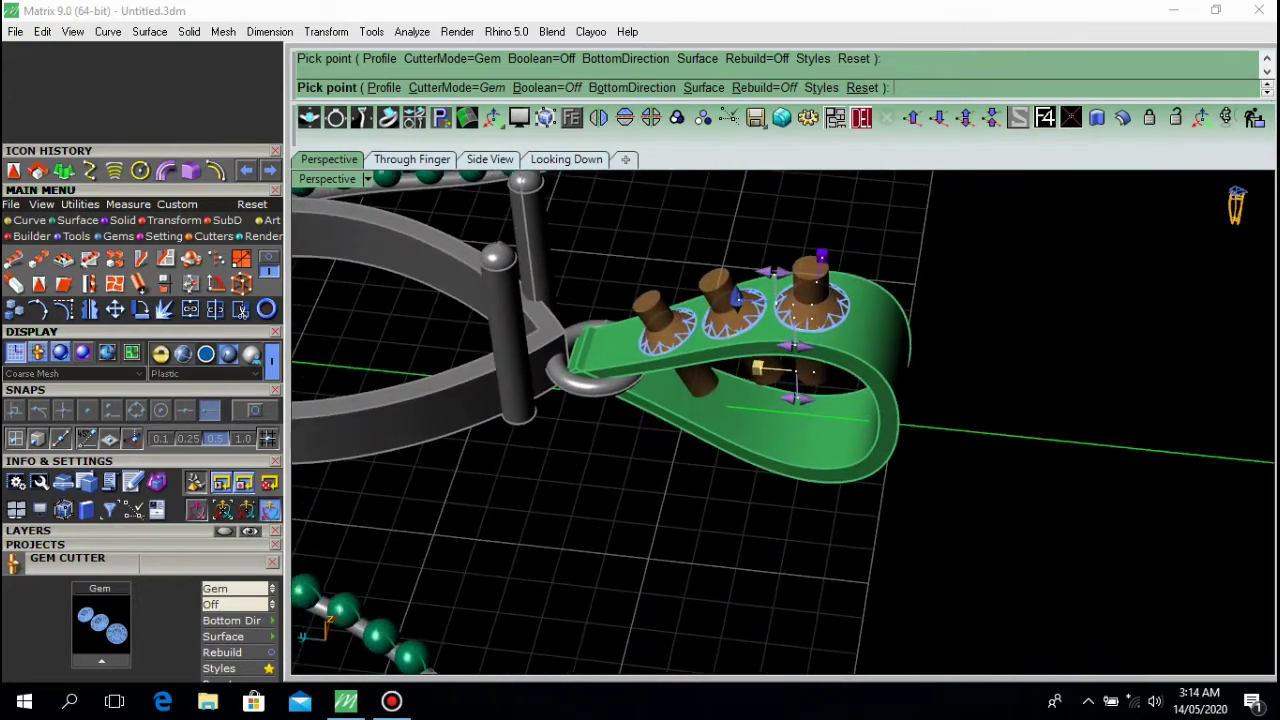
right_click_drag(760, 260, 824, 228)
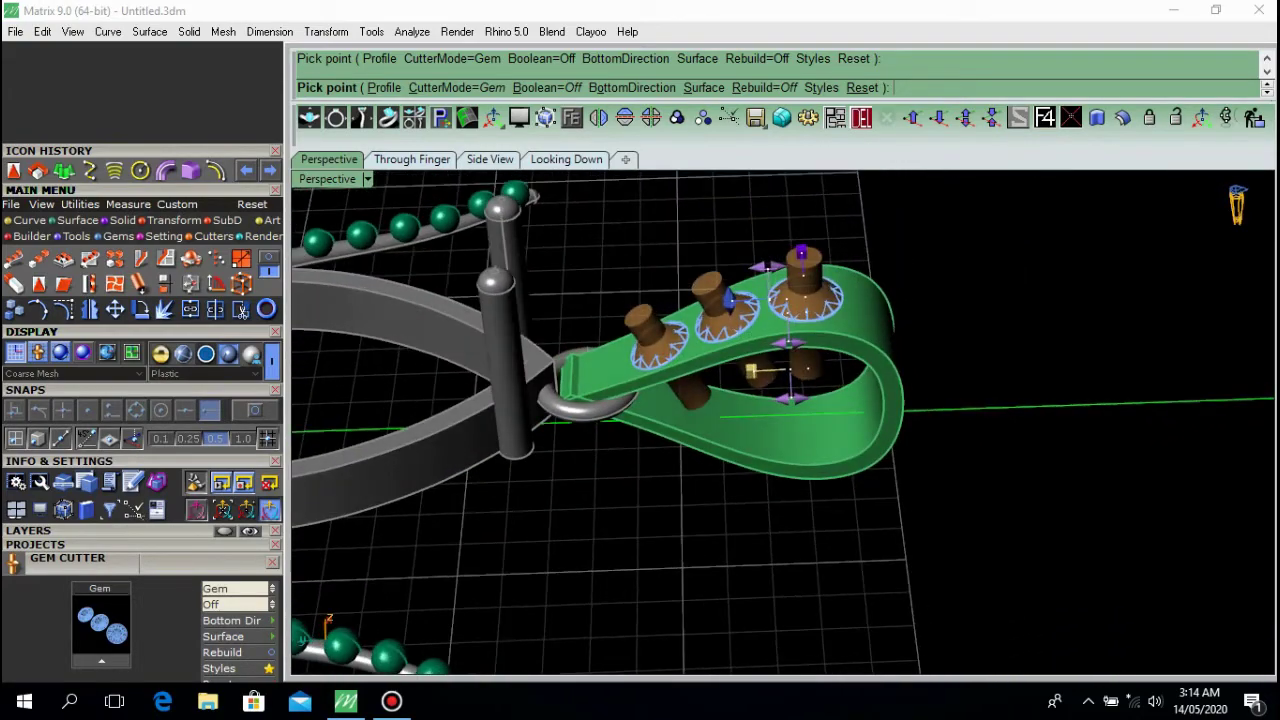
scroll(824, 228, "up", 5)
mouse_move(800, 340)
right_mouse_down()
mouse_move(788, 285)
mouse_move(801, 322)
right_mouse_up()
key("Return")
Subtract the three gem cutters from the bail with a Boolean difference.
left_click(122, 220)
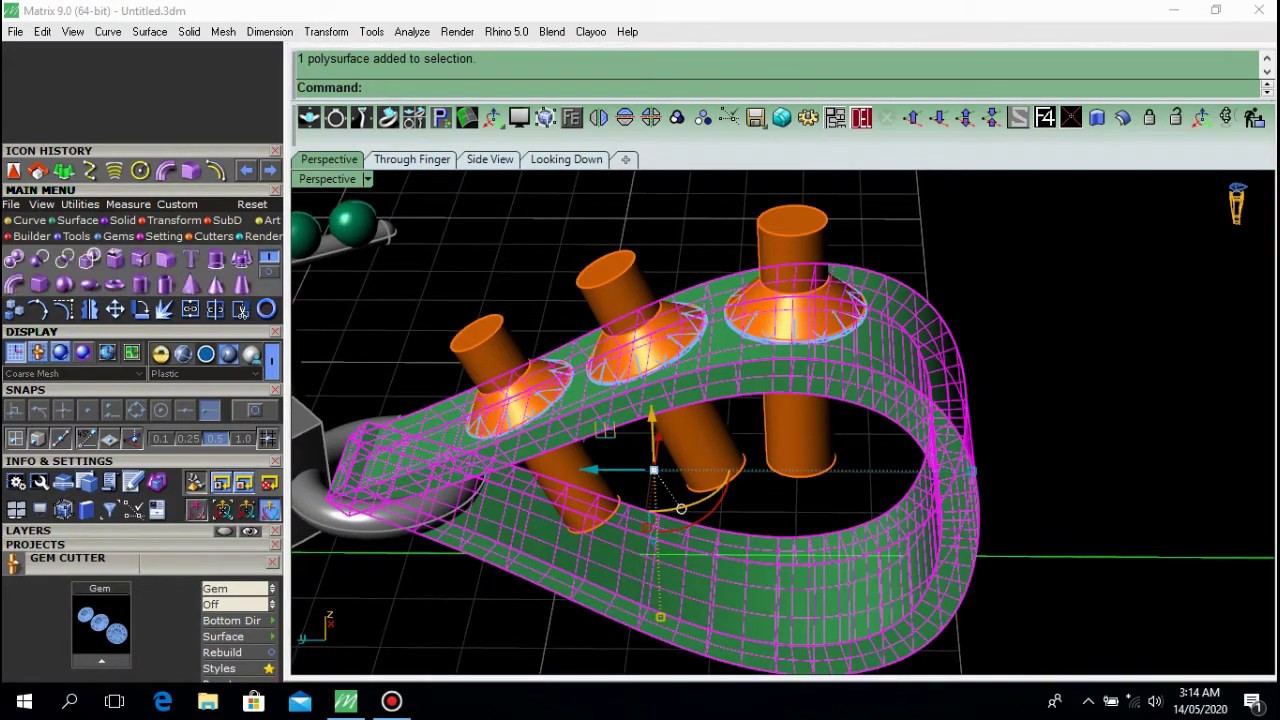
left_click(39, 259)
left_click(495, 352)
key("Return")
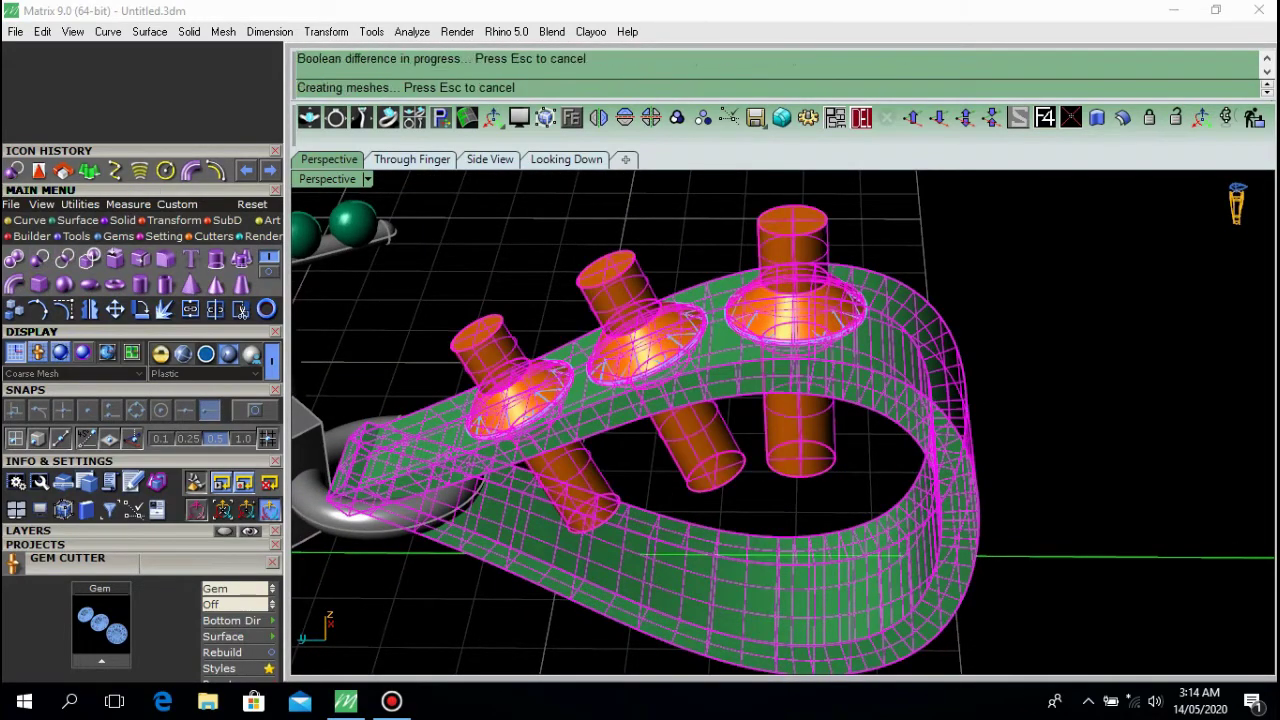
Add two shared prongs along the three bail gems with Prong Adder, using 0.7 mm height, 0.15 mm drop and 0% nudge.
right_click_drag(763, 495, 695, 405, "shift")
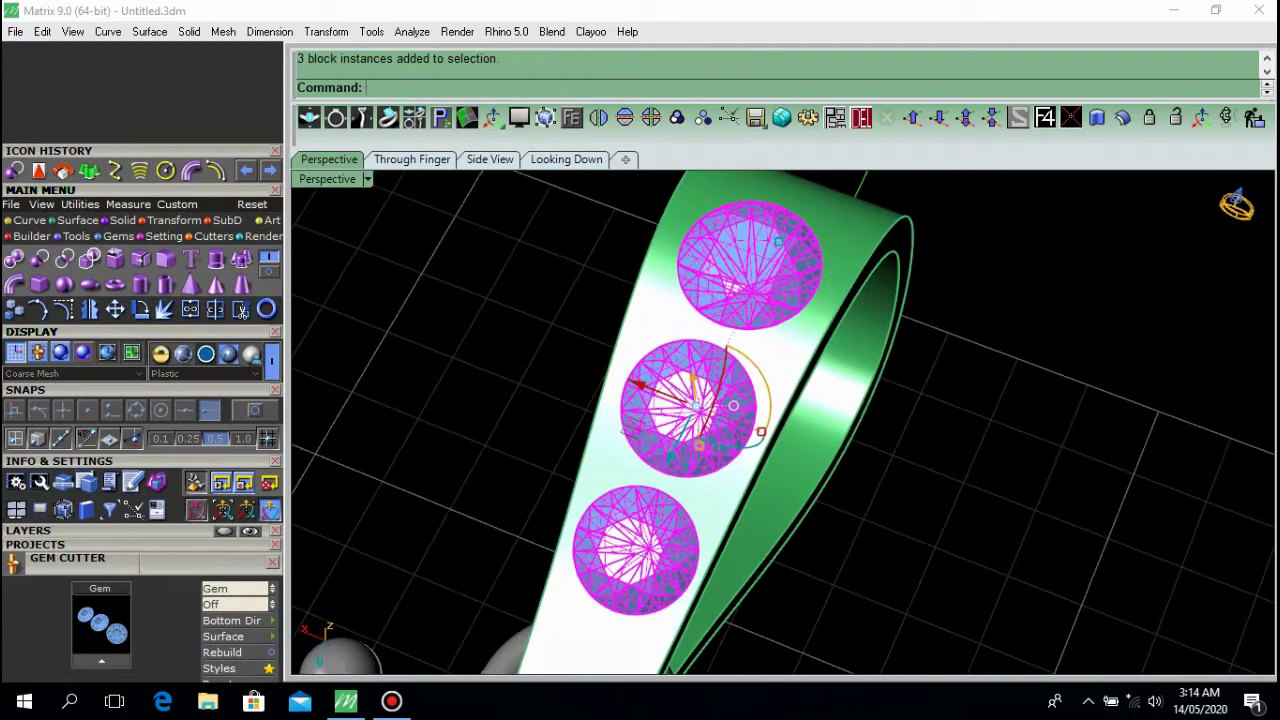
left_click(213, 237)
left_click(241, 309)
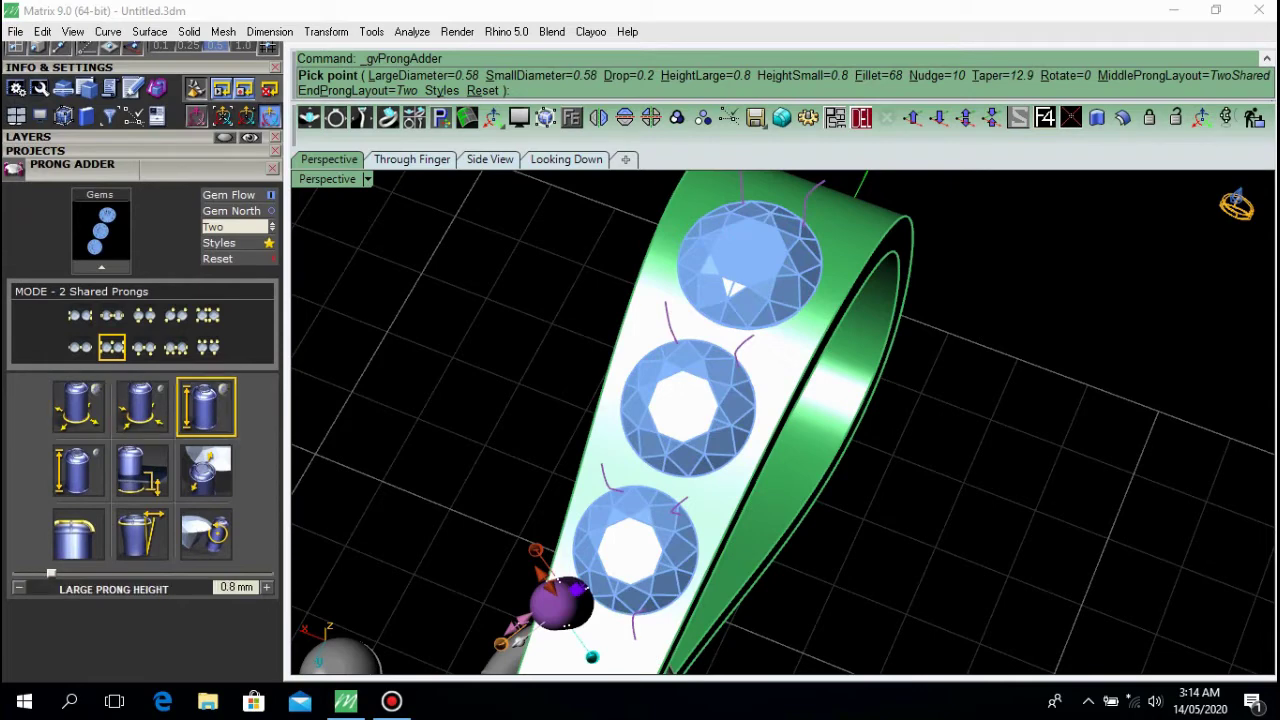
left_click(19, 588)
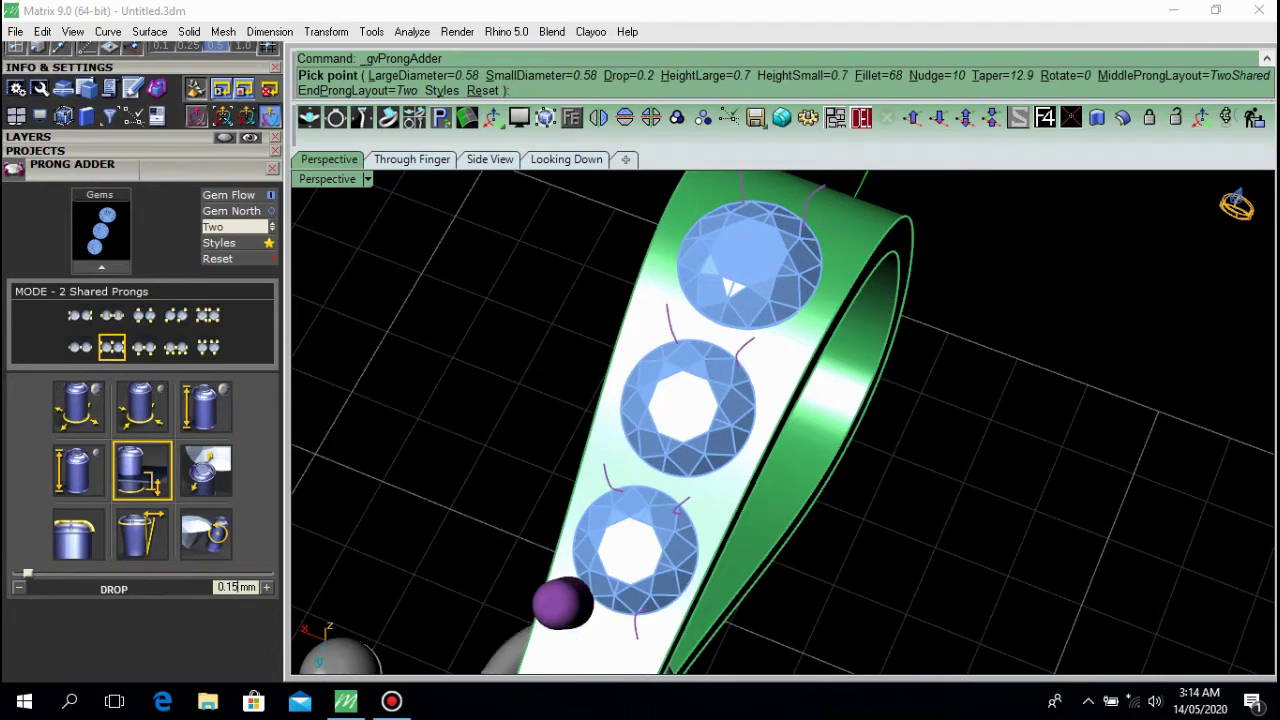
key("Return")
left_click_drag(41, 574, 14, 577)
right_click_drag(800, 400, 570, 275)
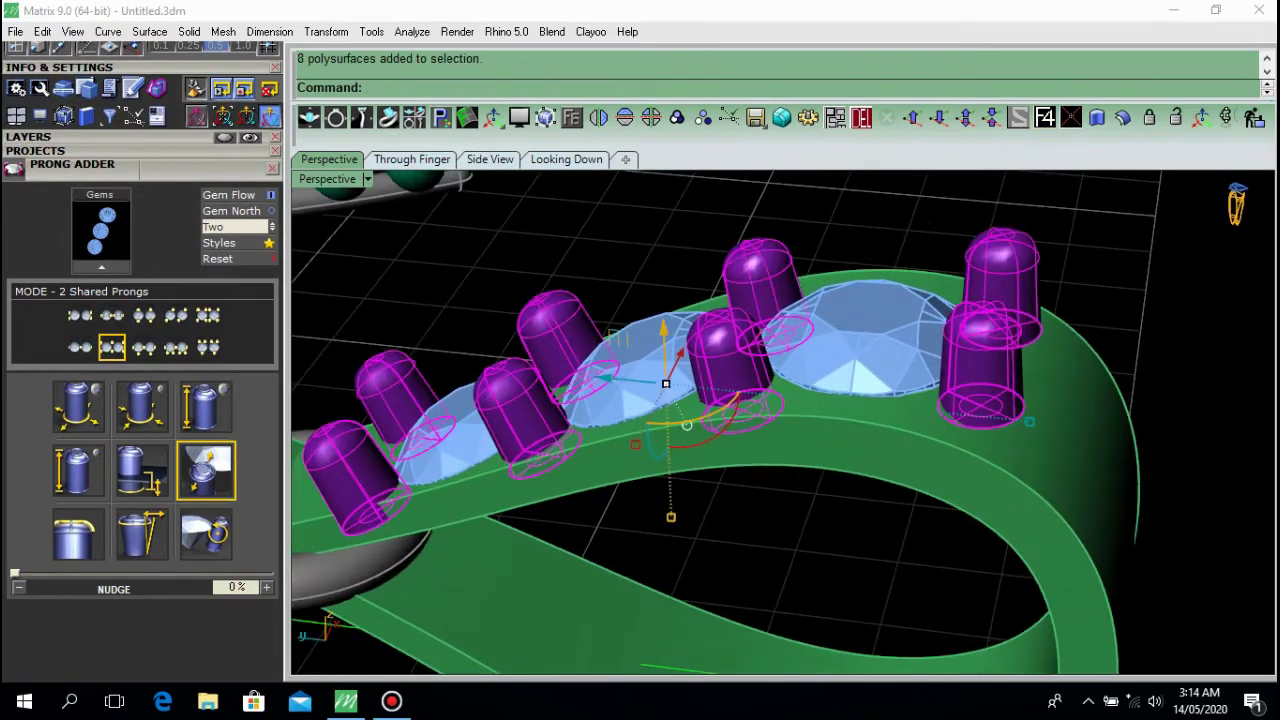
Group the eight prongs with the bail and assign them to the Metal 02 layer.
left_click(850, 440, "shift")
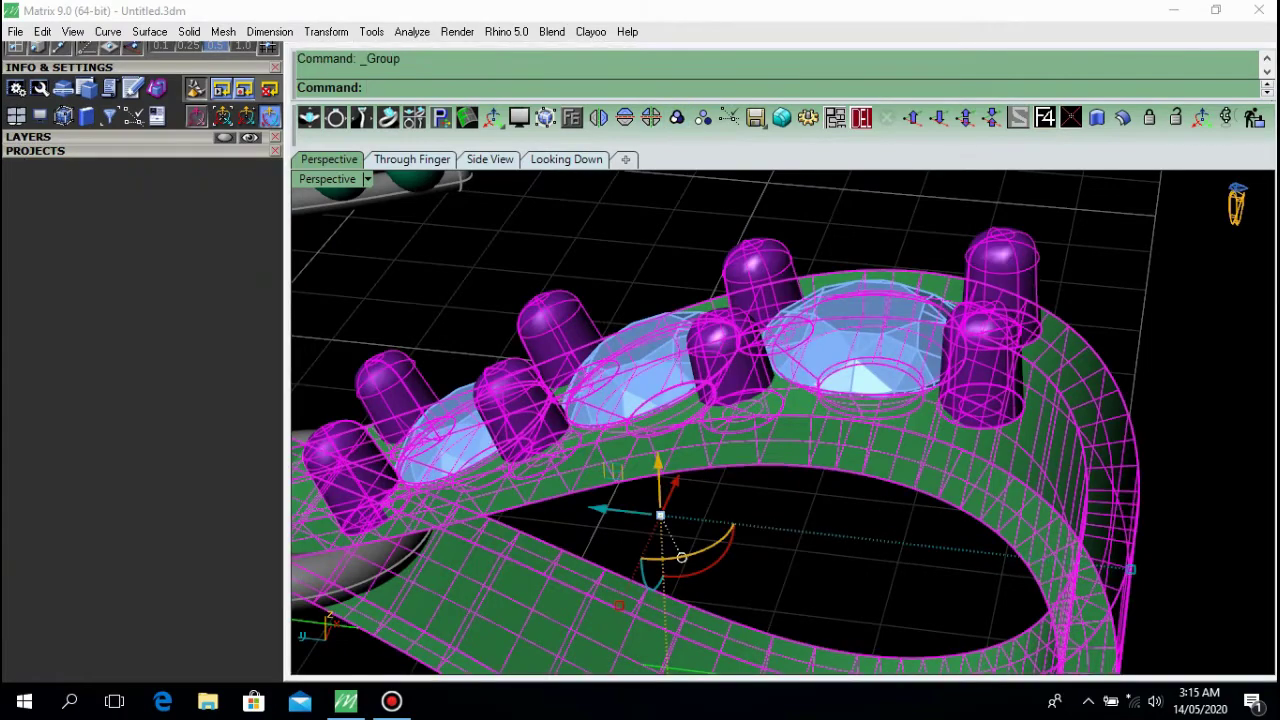
left_click(60, 187)
scroll(783, 423, "down", 7)
right_click_drag(783, 400, 792, 480)
key("Escape")
Group the bail and its prongs together with the three gems.
left_click(850, 440, "shift")
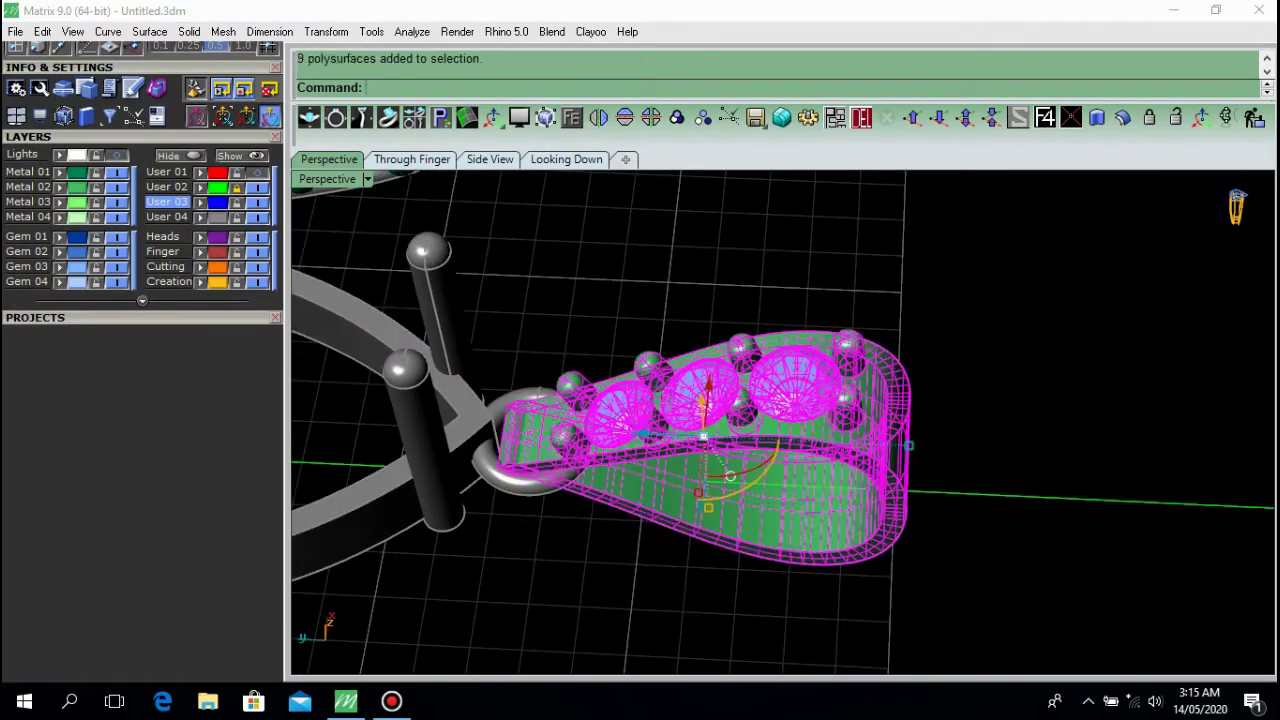
left_click(677, 117)
key("Escape")
scroll(960, 400, "down", 8)
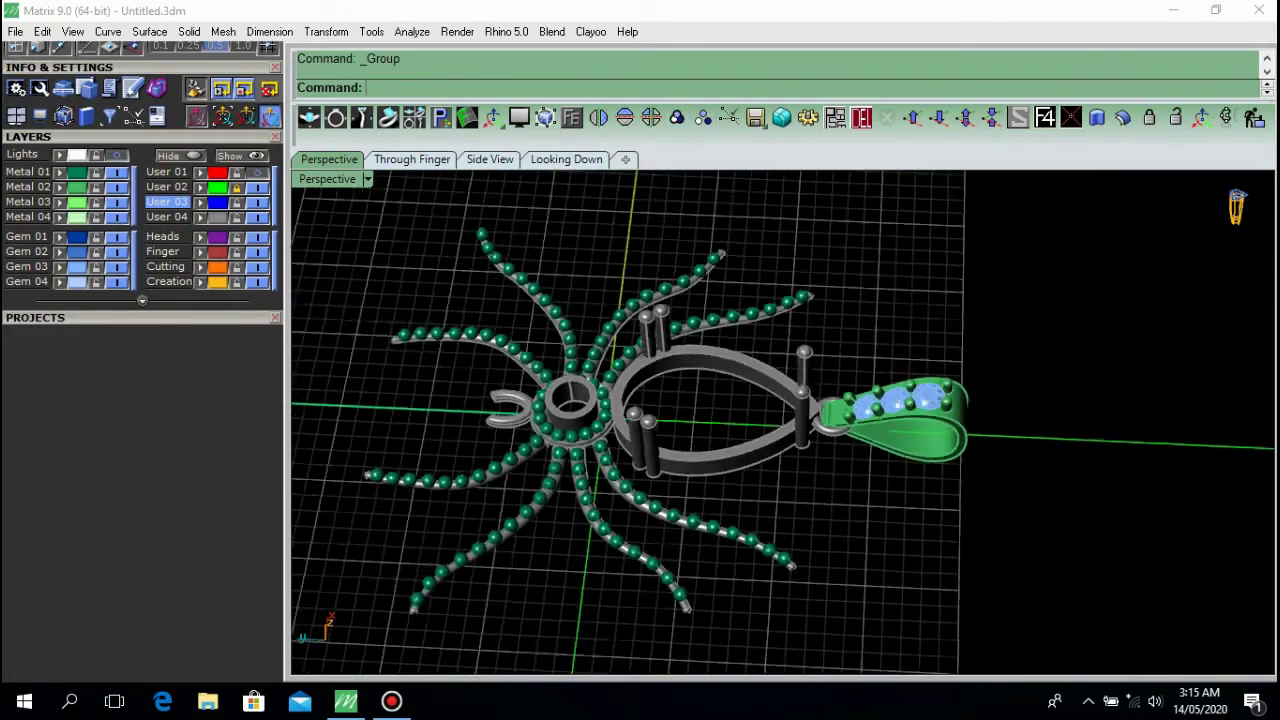
Examine the whole spider pendant and its bail in perspective and from above.
right_click_drag(960, 400, 935, 485)
scroll(800, 420, "down", 4)
right_click_drag(800, 420, 690, 465)
left_click(566, 160)
scroll(636, 364, "down", 6)
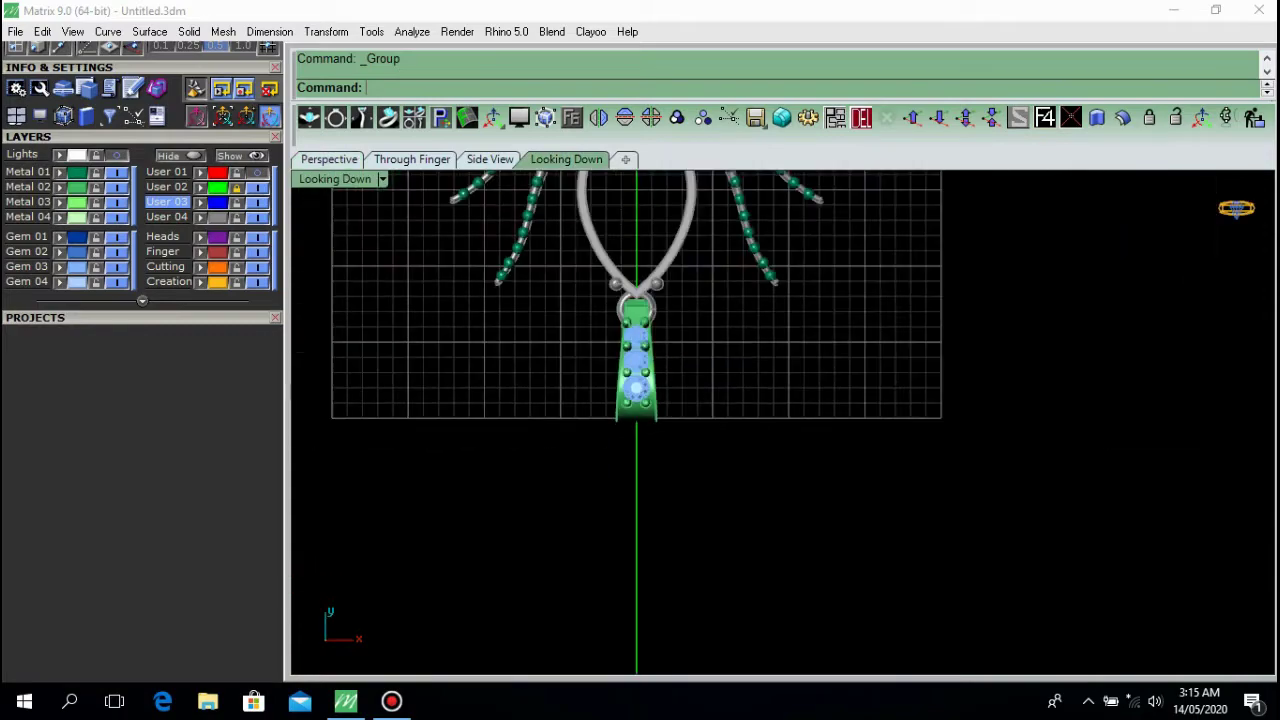
right_click_drag(636, 364, 610, 548)
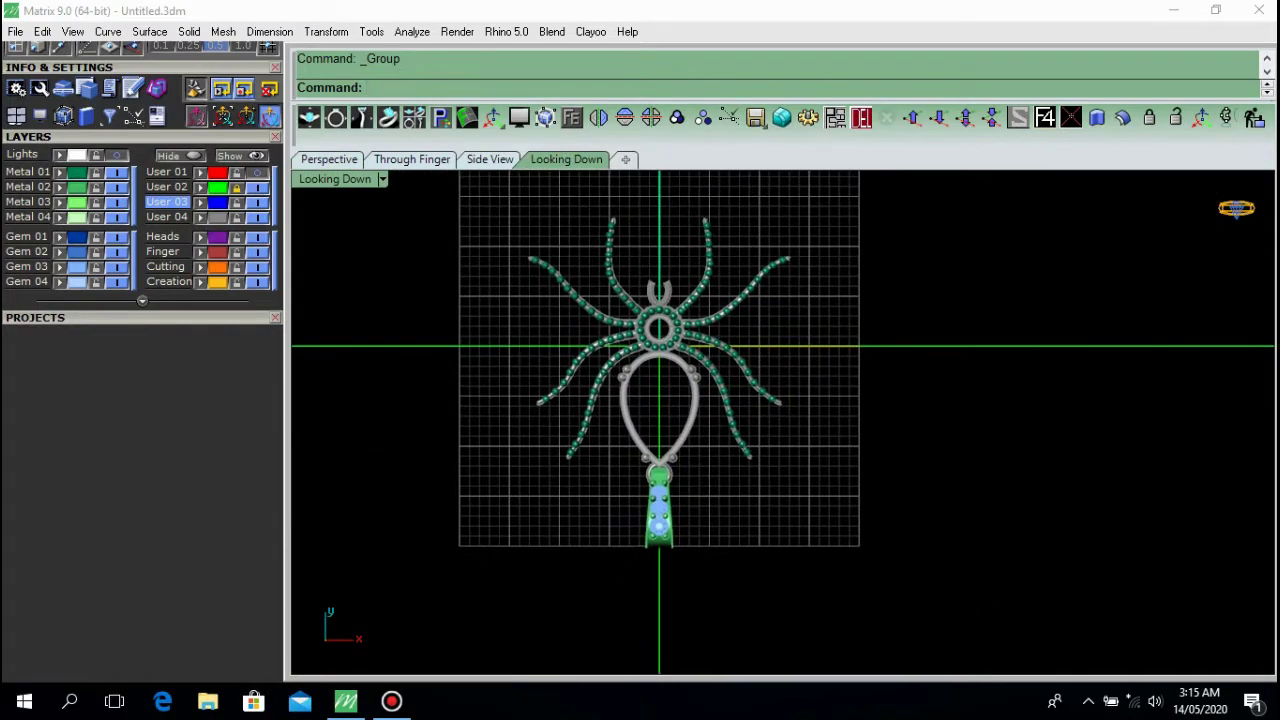
mouse_move(665, 415)
right_mouse_down()
mouse_move(639, 408)
mouse_move(664, 413)
right_mouse_up()
scroll(664, 413, "up", 2)
scroll(142, 300, "up", 3)
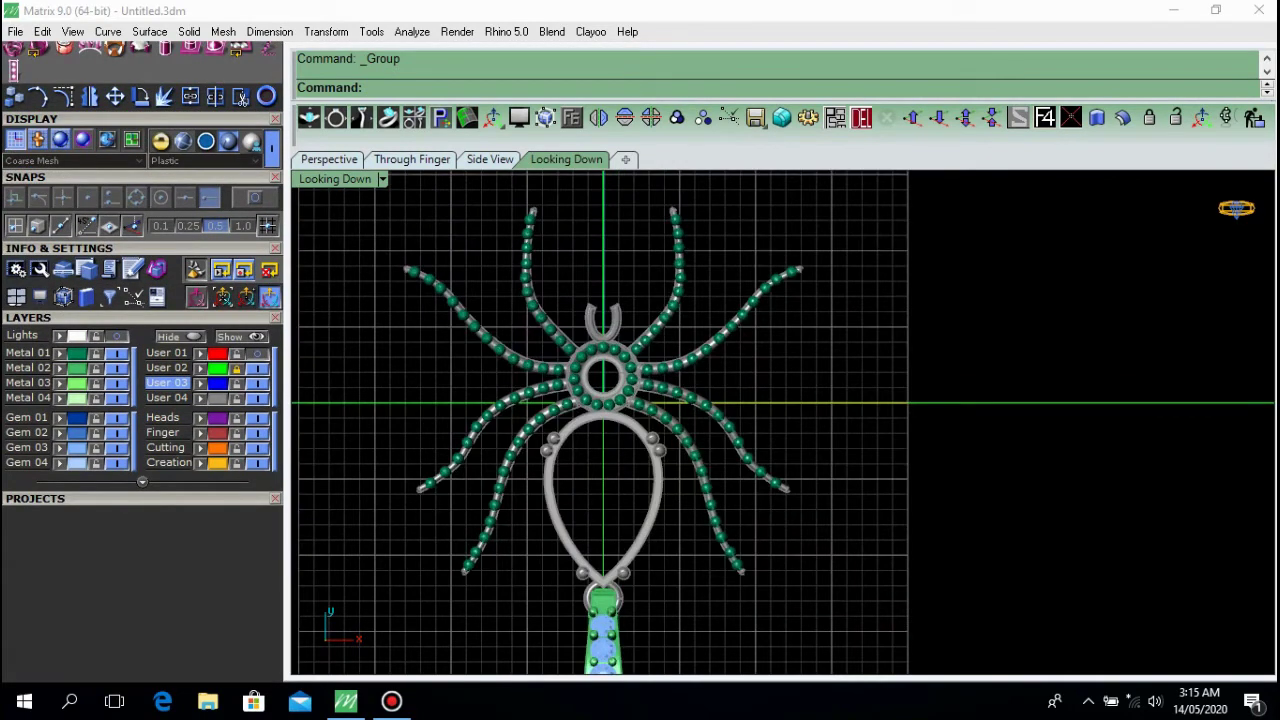
left_click(329, 160)
right_click_drag(600, 440, 735, 352)
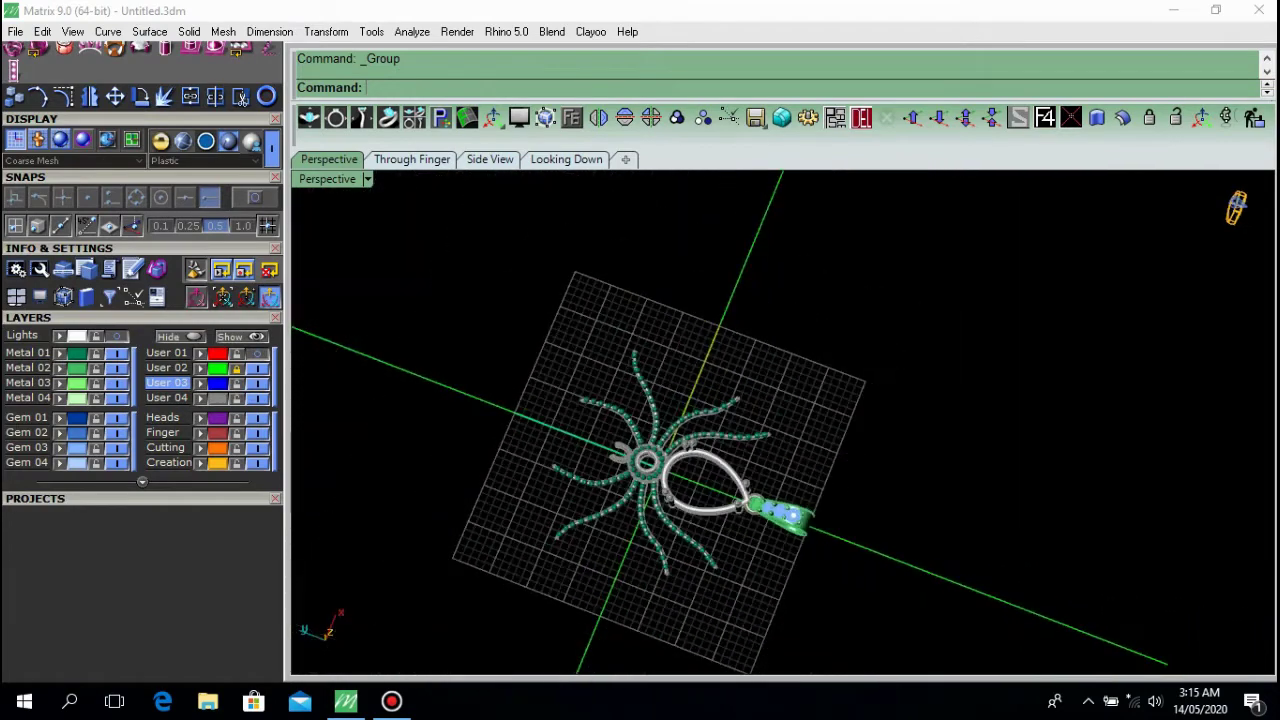
Rotate the entire pendant 180° about the origin in the Looking Down view.
left_click_drag(898, 537, 595, 291)
key("ctrl+F1")
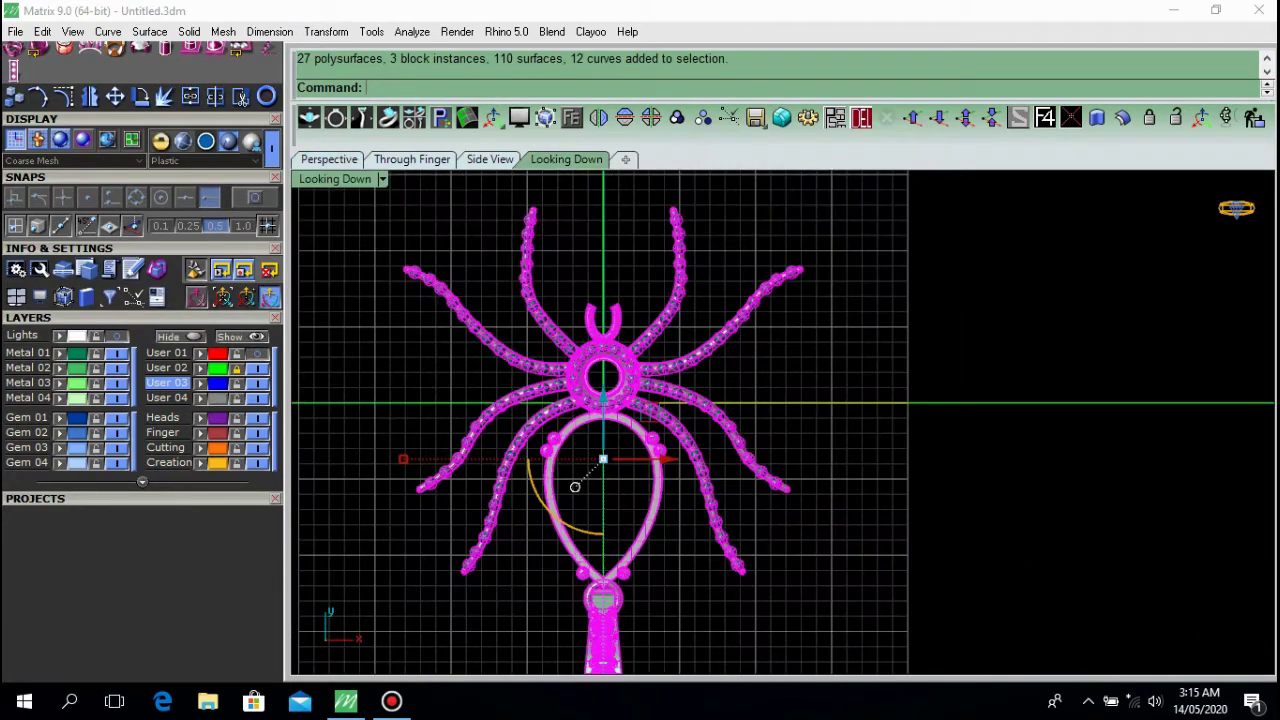
left_click(140, 96)
left_click(1045, 118)
scroll(721, 382, "down", 8)
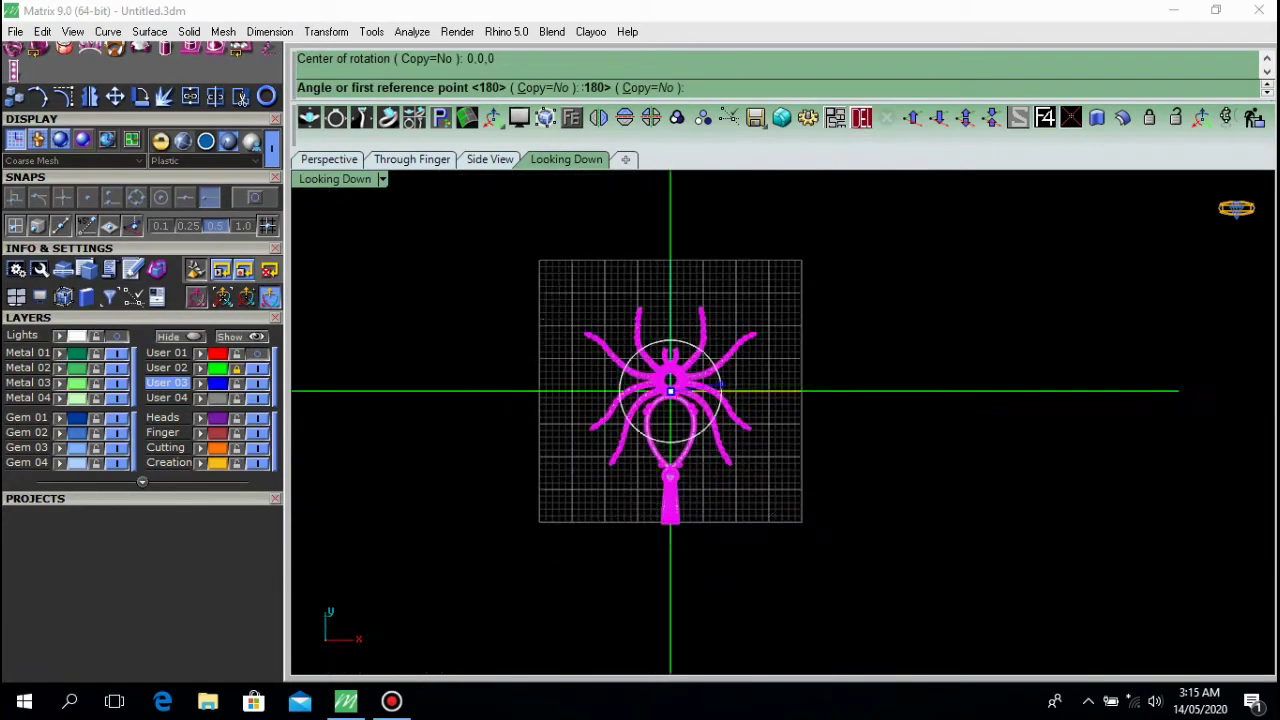
left_click(994, 391)
left_click(416, 391)
key("Return")
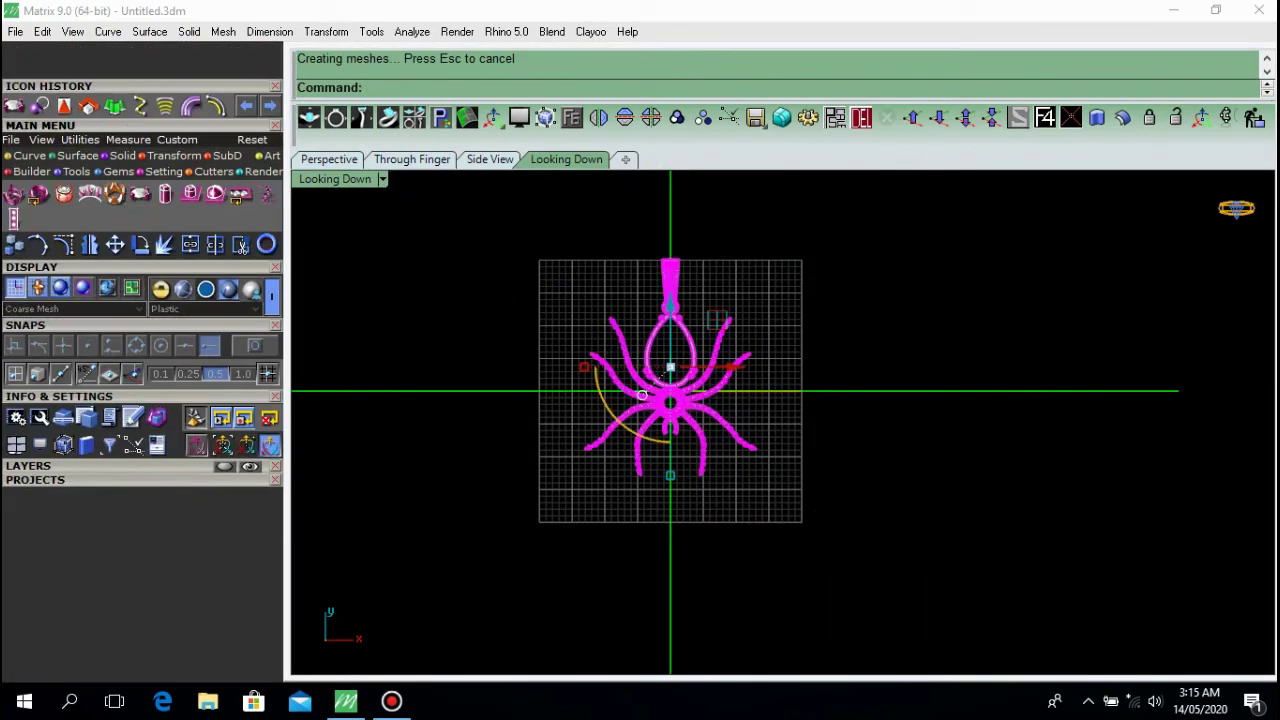
Center the pendant on the construction plane's origin in X, Y and Z with Center Object set to Move to 0.
left_click(80, 140)
left_click(241, 245)
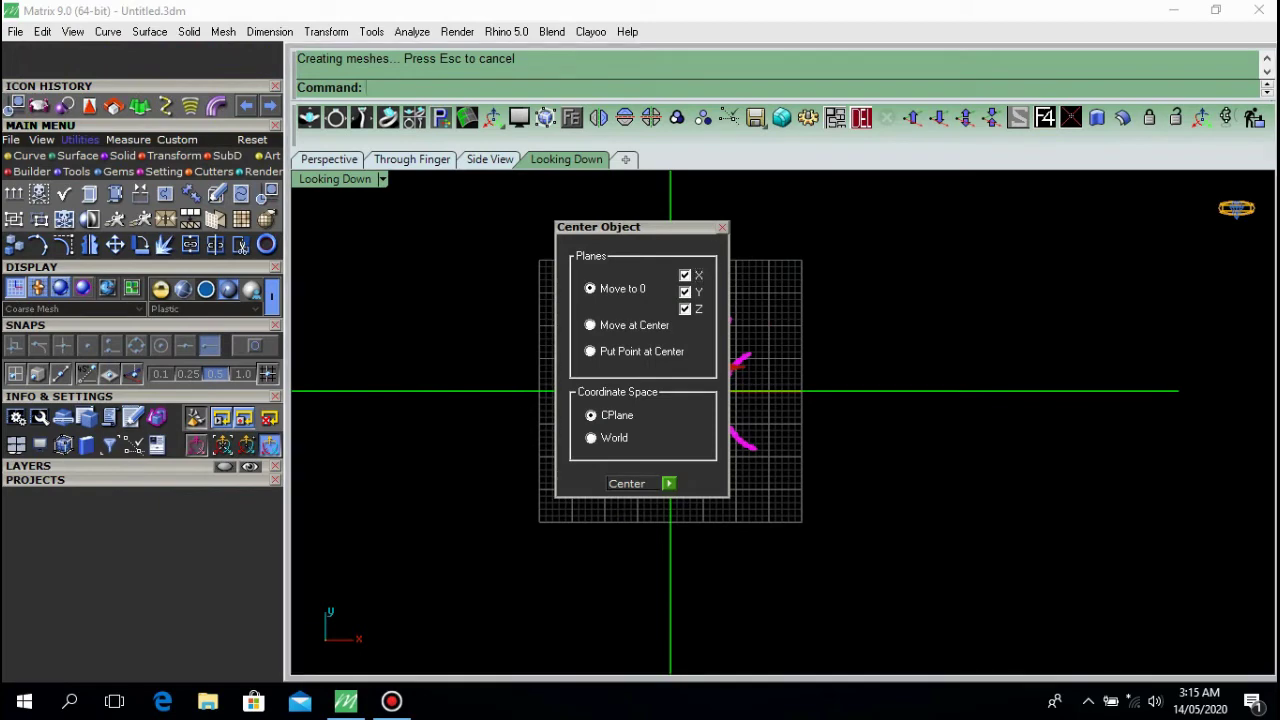
key("Return")
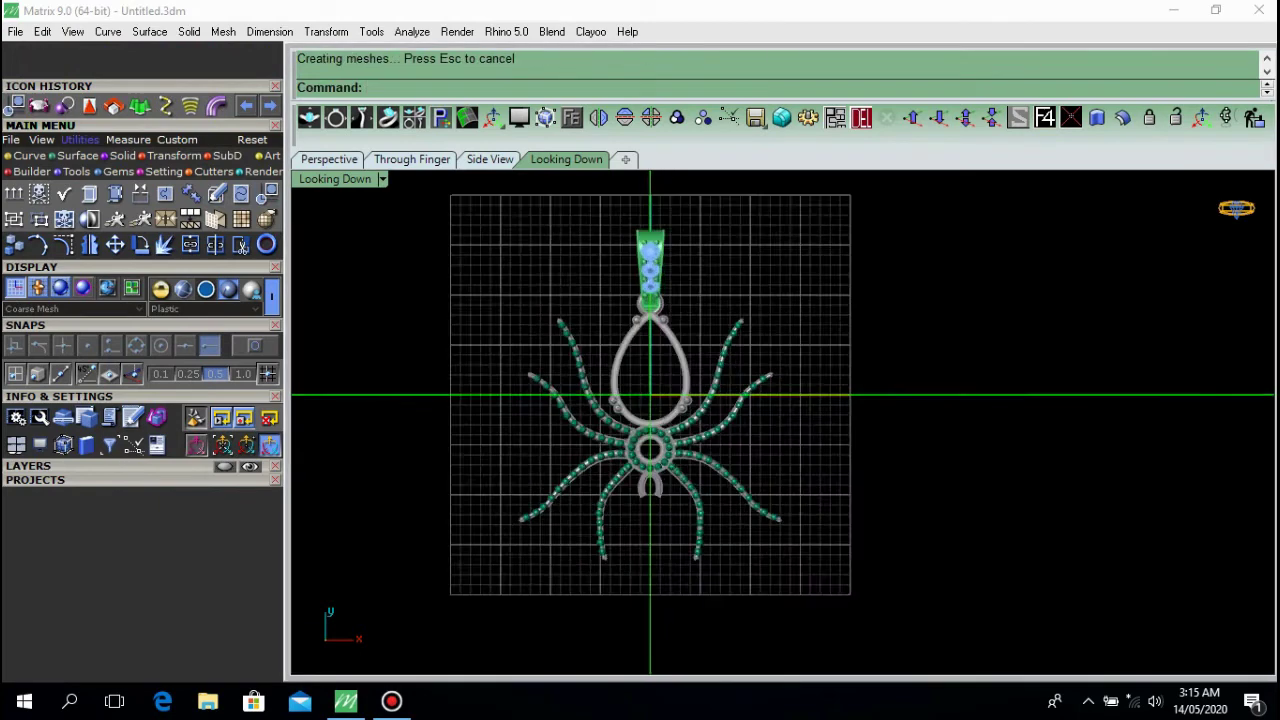